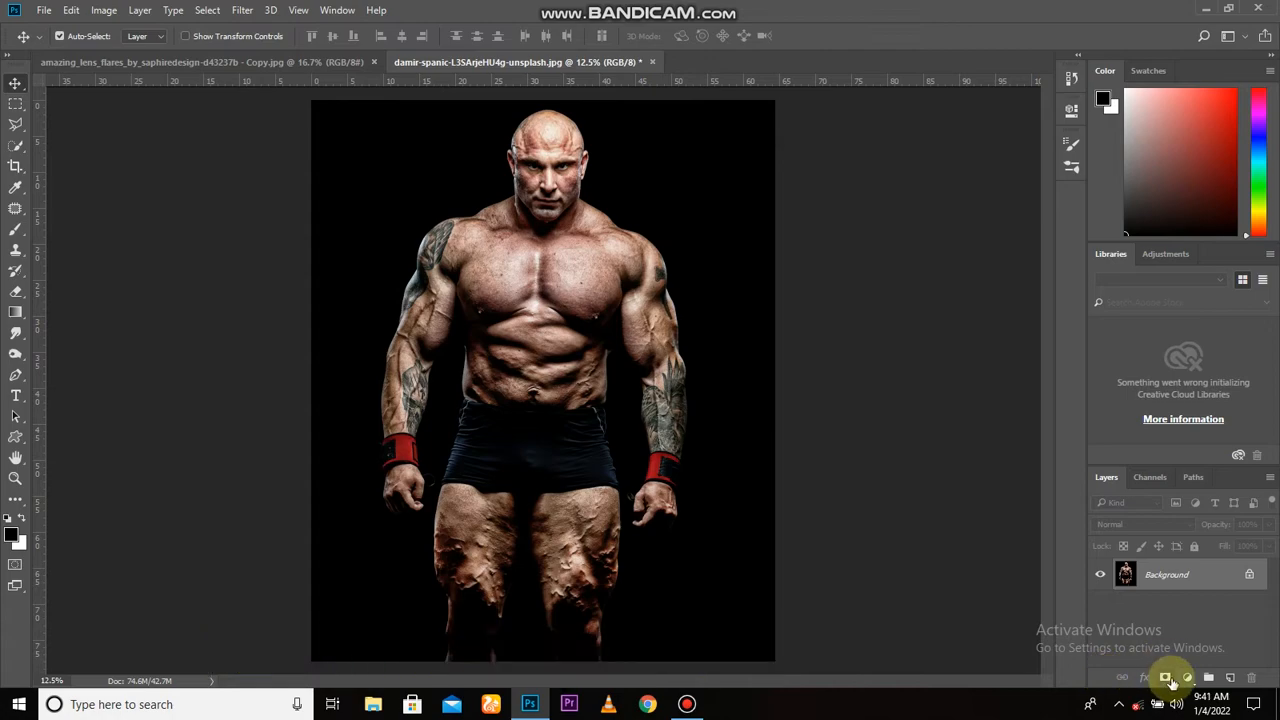
- Add a Gradient Map adjustment layer above the Background running from black to light blue #55dcfe
{"action": "left_click", "coordinate": [1187, 677]}
{"action": "left_click", "coordinate": [1163, 646]}
{"action": "left_click", "coordinate": [937, 171]}
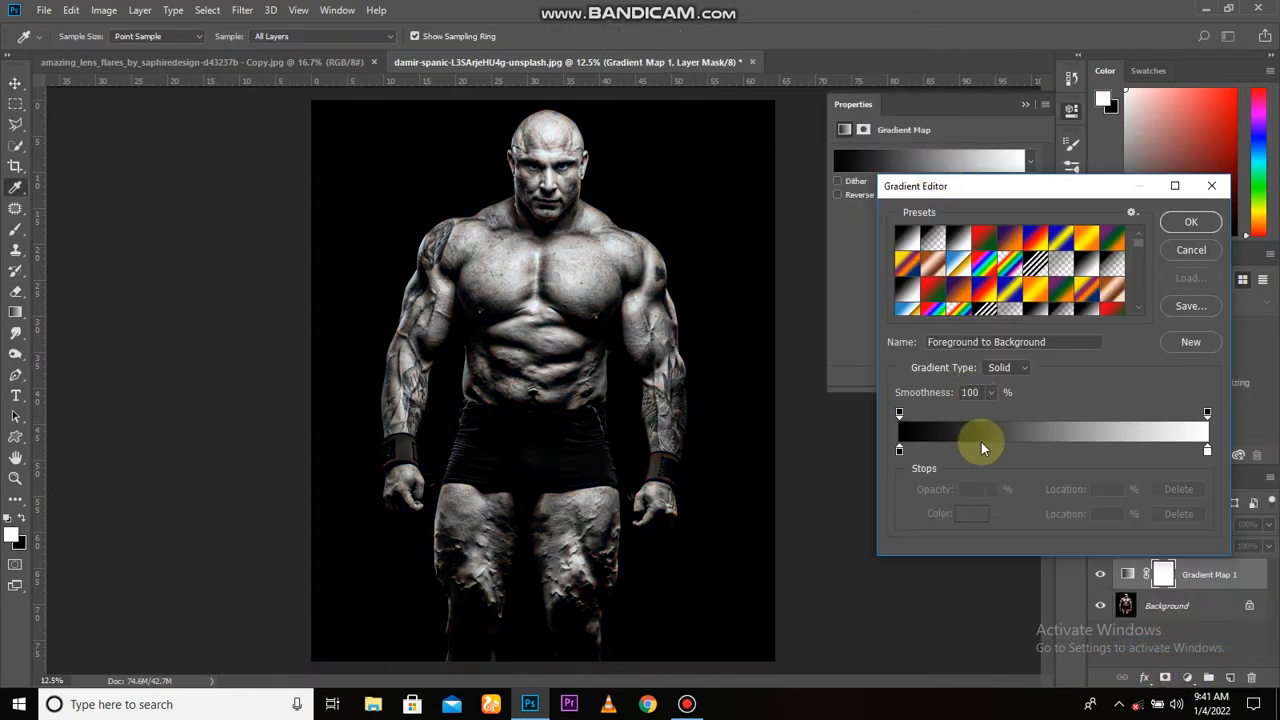
{"action": "left_click", "coordinate": [1207, 450]}
{"action": "left_click", "coordinate": [978, 523]}
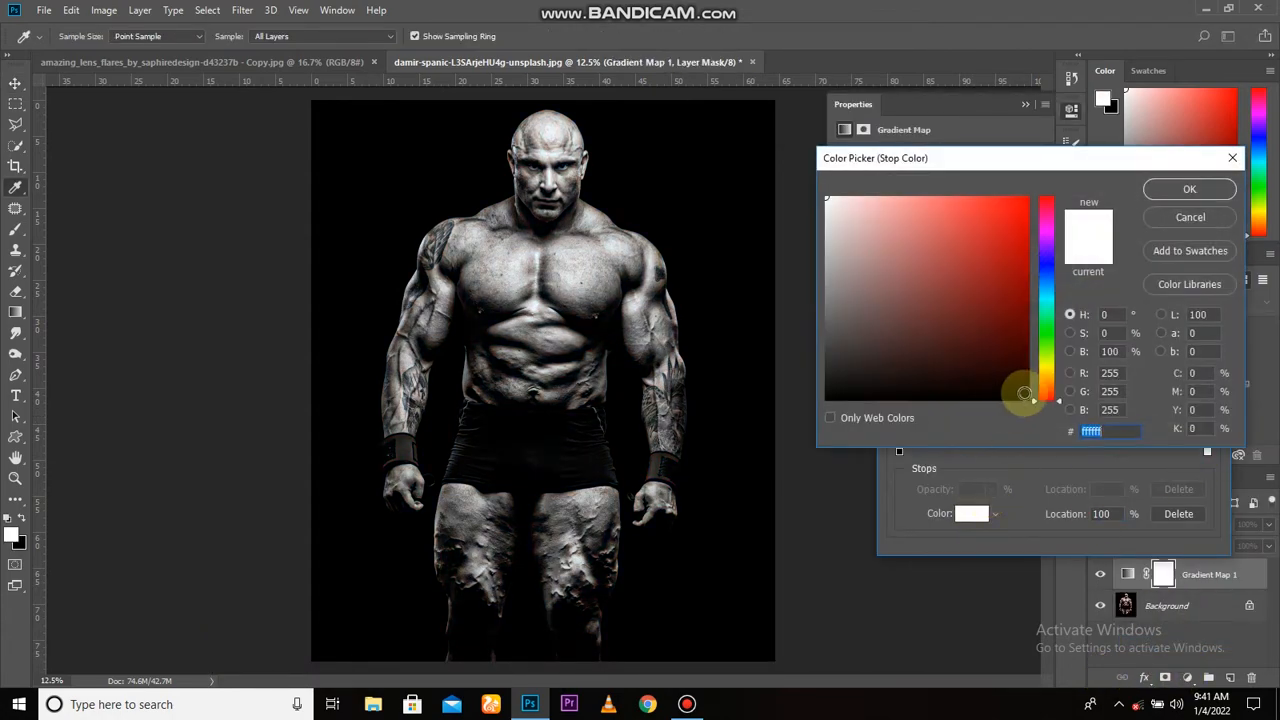
{"action": "left_click_drag", "start_coordinate": [1040, 398], "coordinate": [1040, 291]}
{"action": "left_click", "coordinate": [981, 213]}
{"action": "mouse_move", "coordinate": [981, 213]}
{"action": "left_mouse_down"}
{"action": "mouse_move", "coordinate": [974, 194]}
{"action": "mouse_move", "coordinate": [961, 200]}
{"action": "left_mouse_up"}
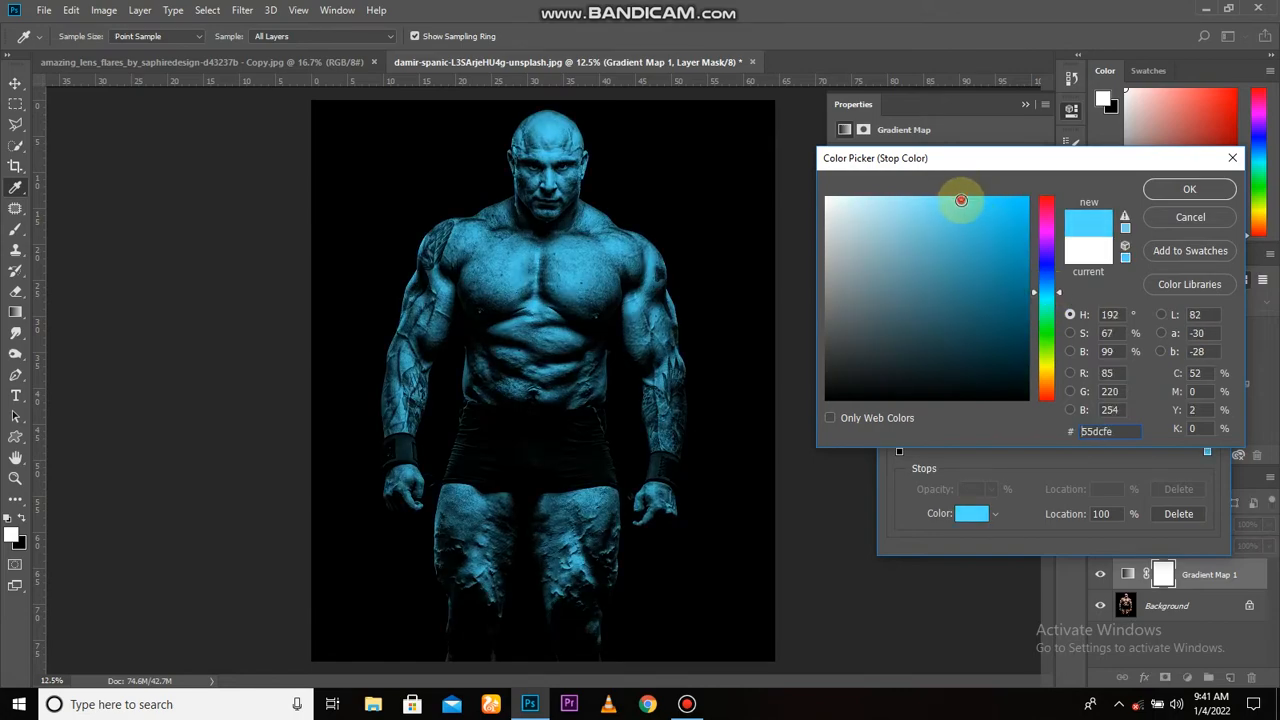
{"action": "left_click", "coordinate": [1188, 190]}
{"action": "left_click", "coordinate": [1188, 222]}
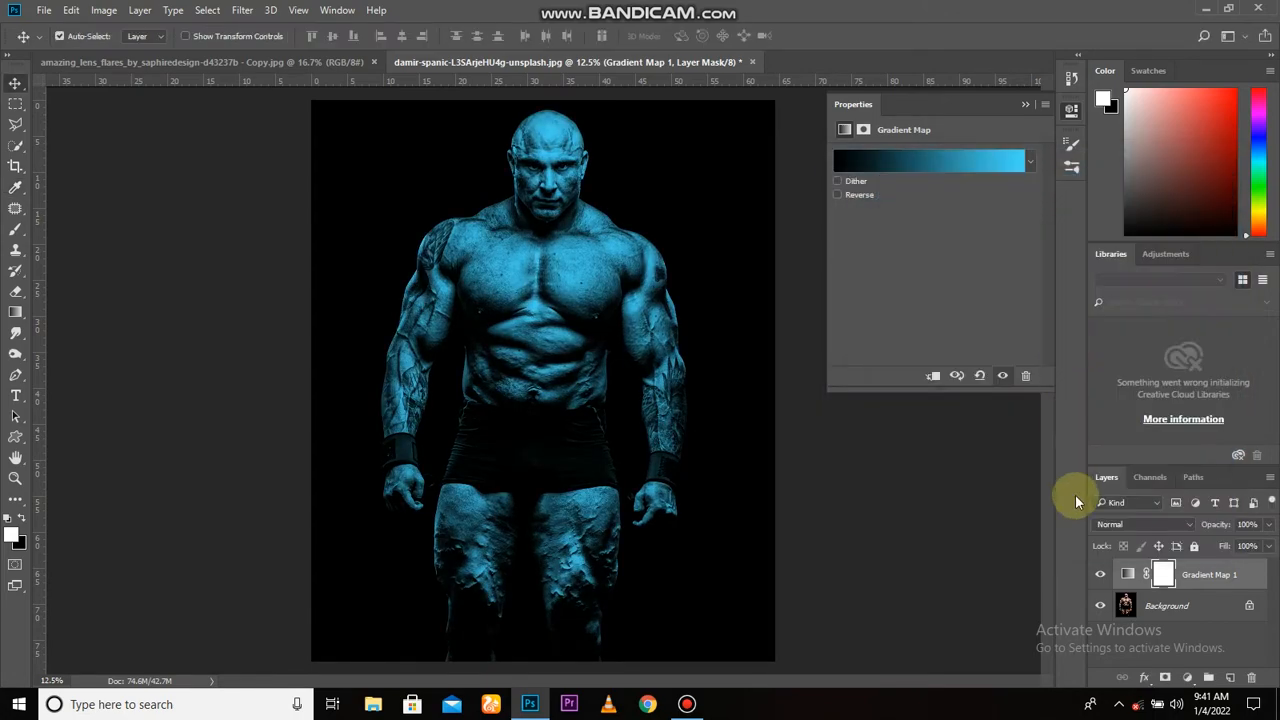
- Add a second Gradient Map adjustment layer on top, running from black to bright red
{"action": "left_click", "coordinate": [1183, 680]}
{"action": "left_click", "coordinate": [1163, 645]}
{"action": "left_click", "coordinate": [936, 161]}
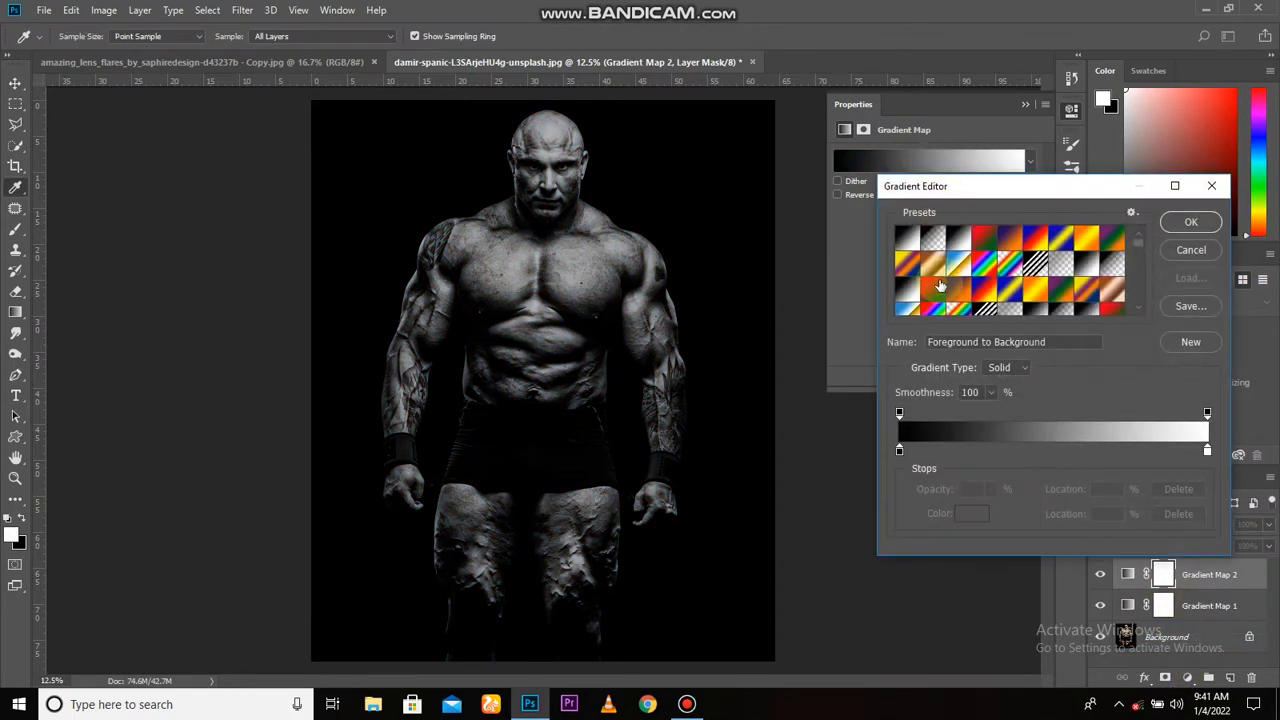
{"action": "left_click", "coordinate": [962, 514]}
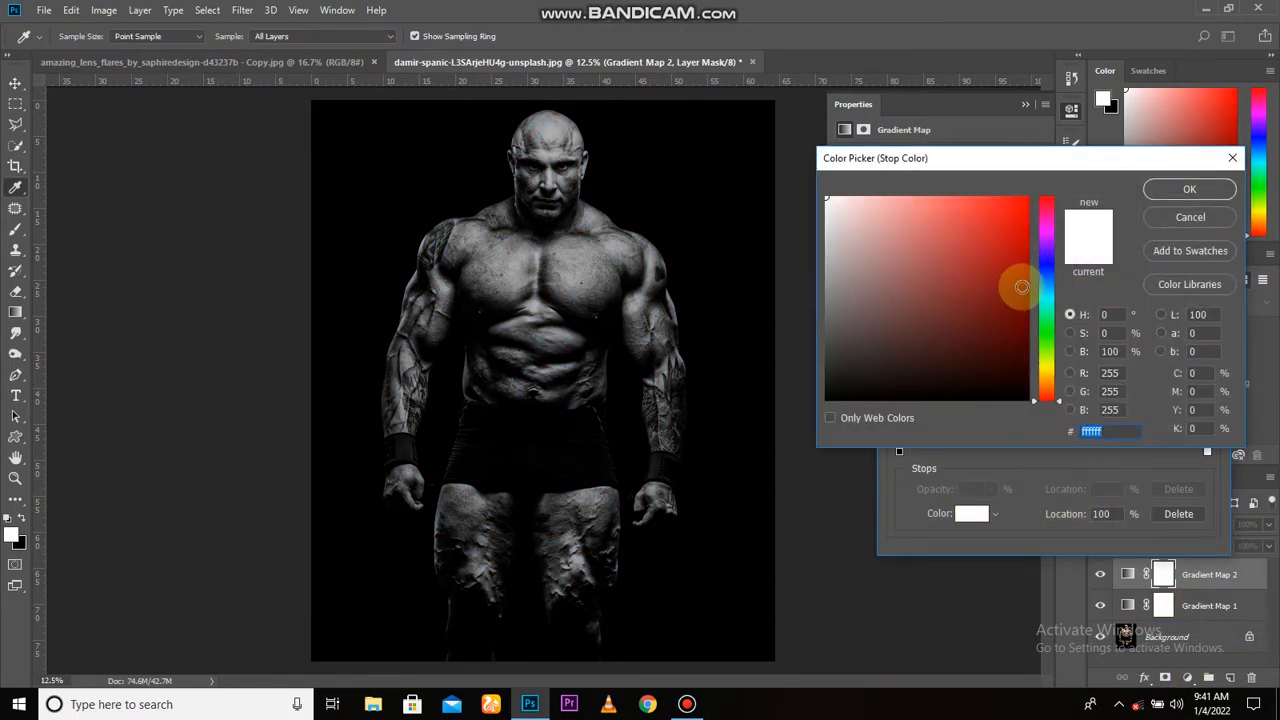
{"action": "left_click", "coordinate": [955, 199]}
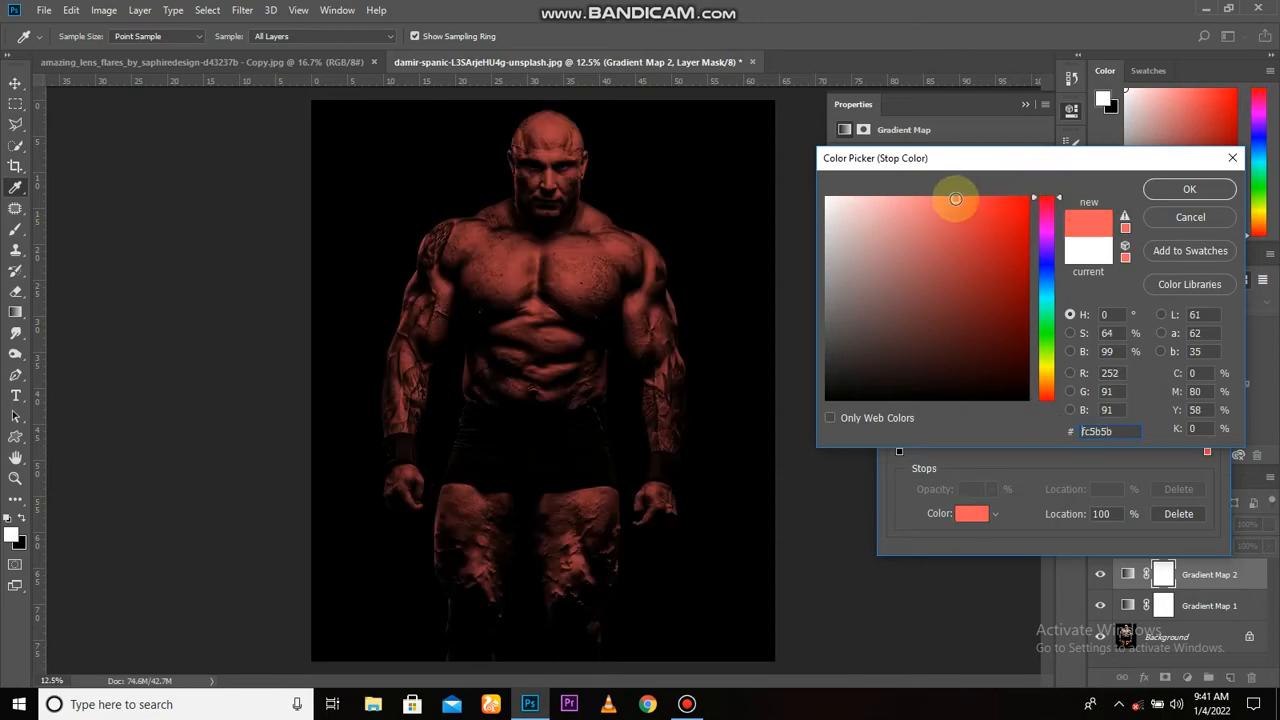
{"action": "left_click_drag", "start_coordinate": [967, 199], "coordinate": [996, 199]}
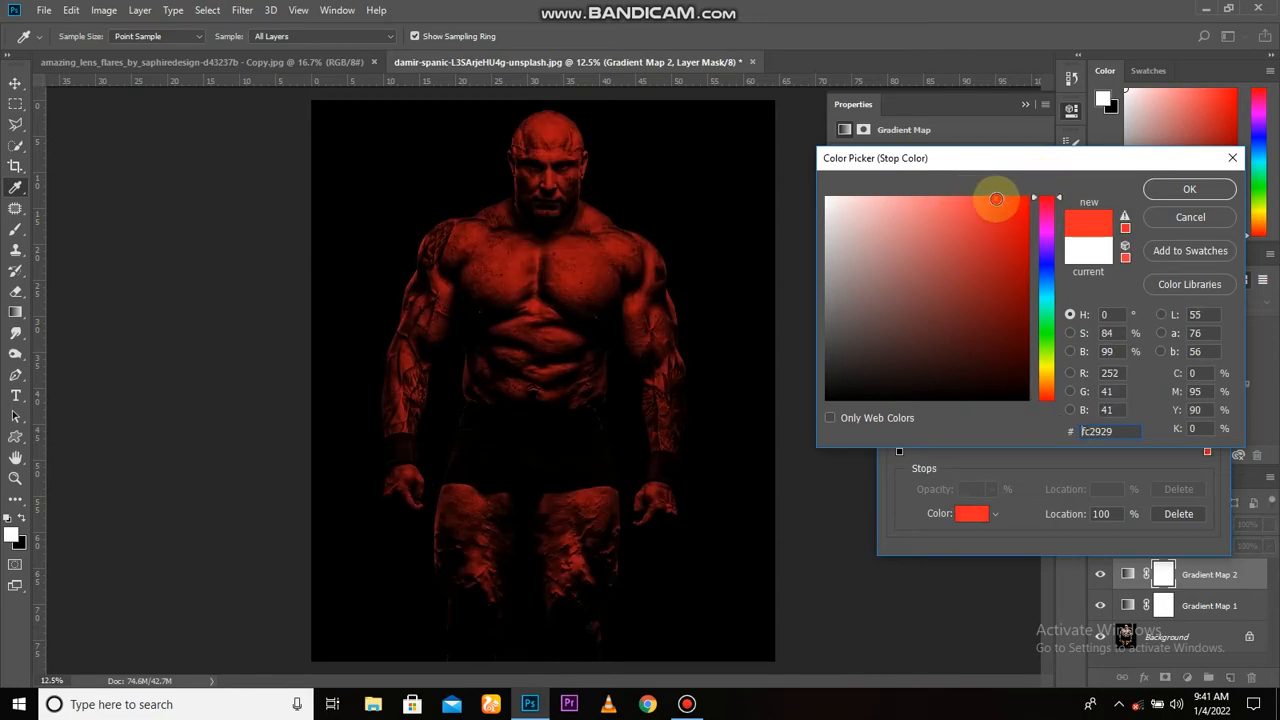
{"action": "left_click", "coordinate": [1159, 204]}
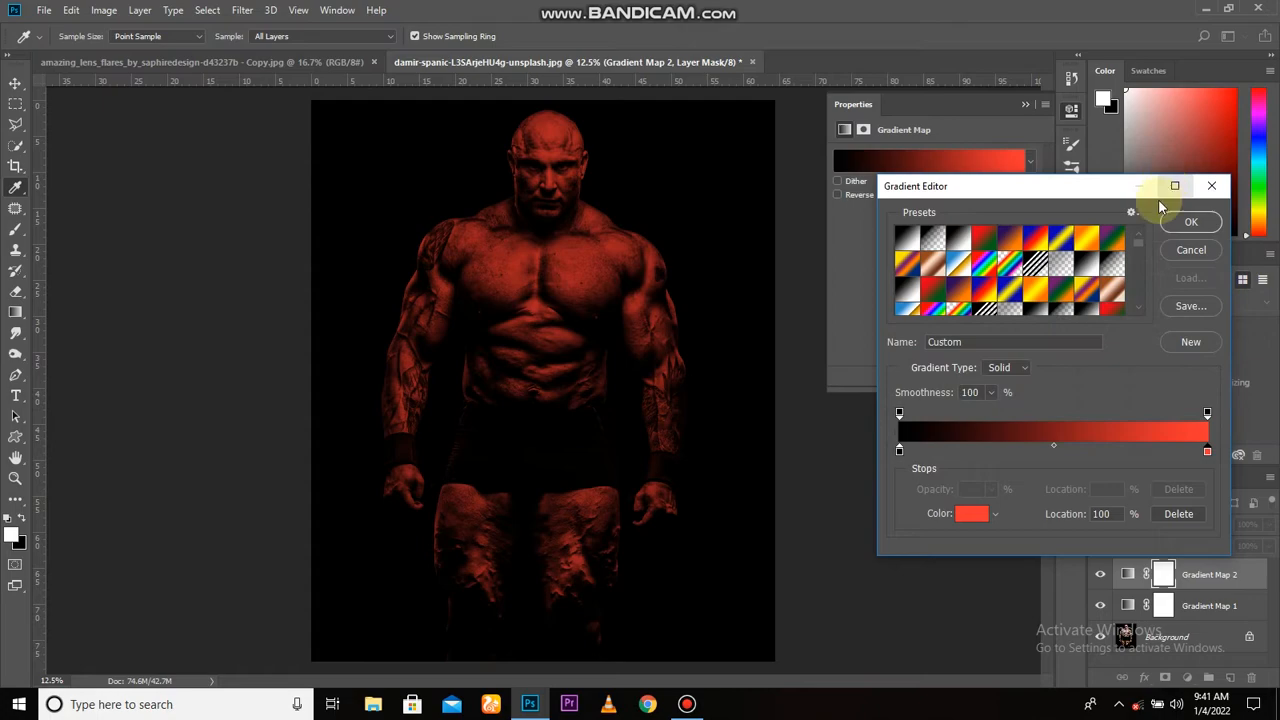
{"action": "left_click", "coordinate": [1189, 214]}
{"action": "left_click", "coordinate": [1027, 104]}
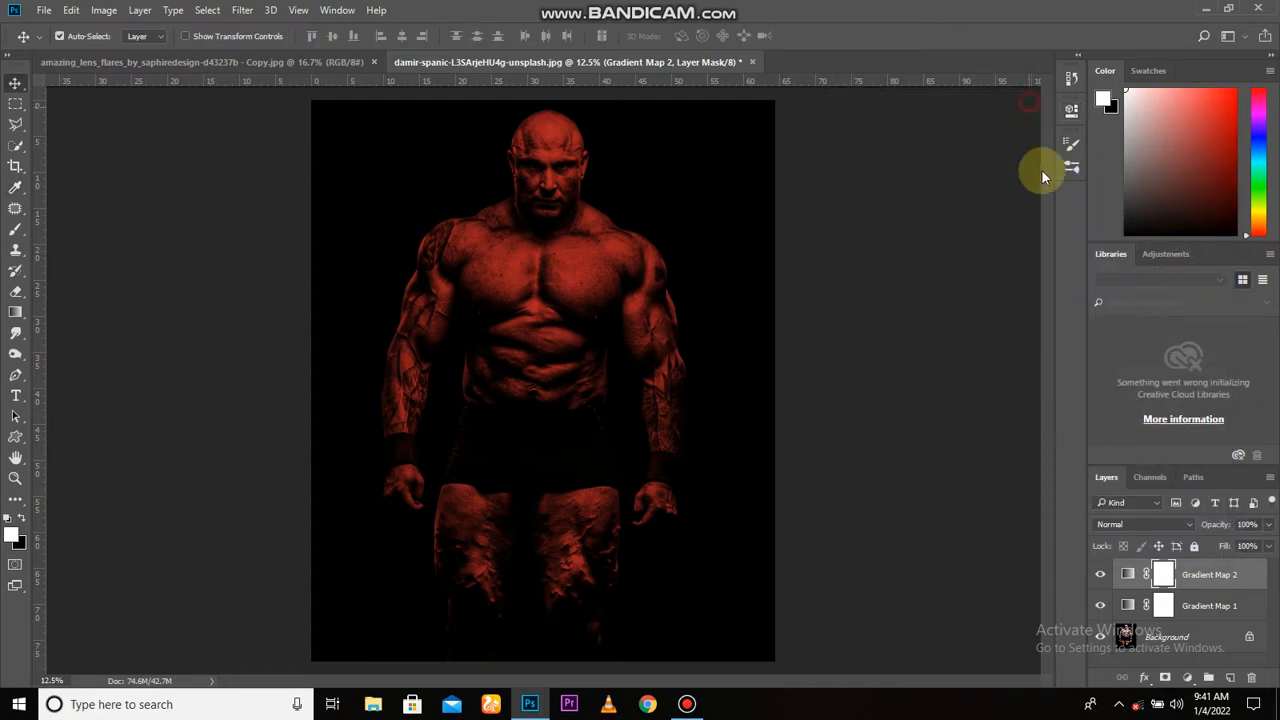
- Preview the red gradient map on and off, and invert its layer mask to black
{"action": "left_click", "coordinate": [1101, 578]}
{"action": "left_click", "coordinate": [1101, 578]}
{"action": "key", "text": "ctrl+i"}
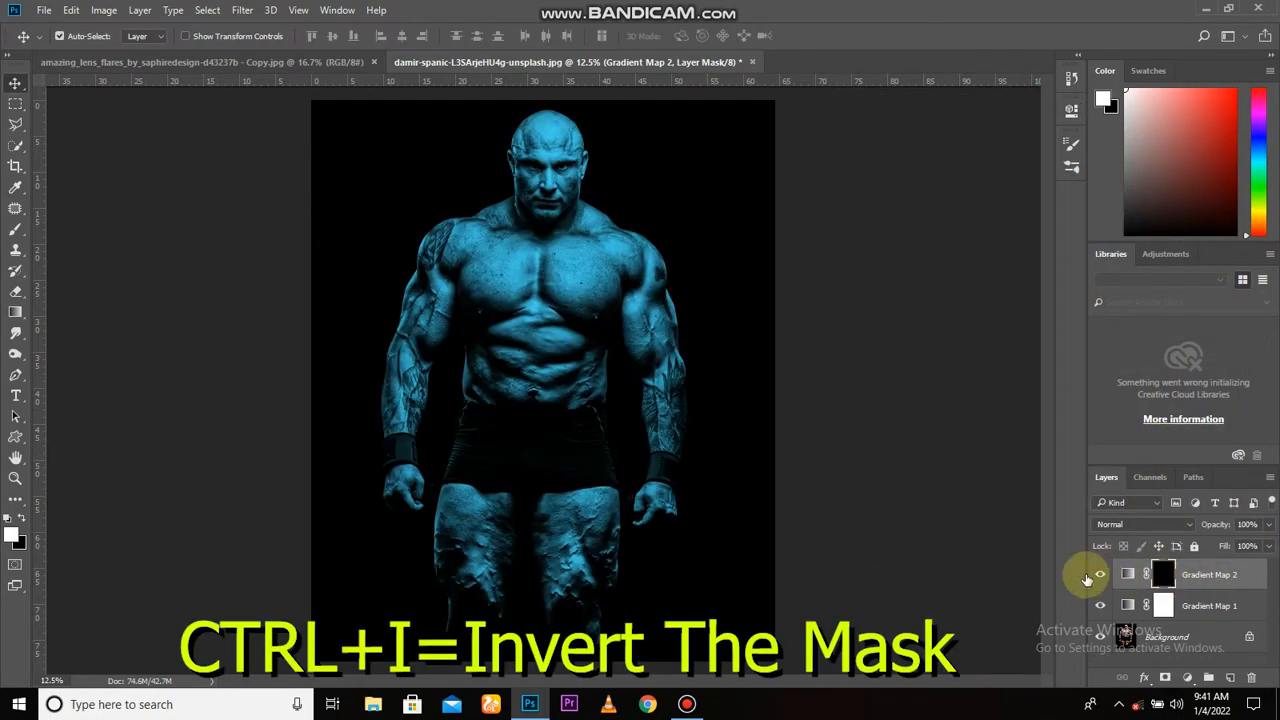
- With a soft white 100 px brush, paint the red gradient map's mask along the right-hand edge of the man's head, ear, neck and shoulder
{"action": "left_click", "coordinate": [15, 229]}
{"action": "scroll", "coordinate": [680, 286], "scroll_direction": "up", "scroll_amount": 1}
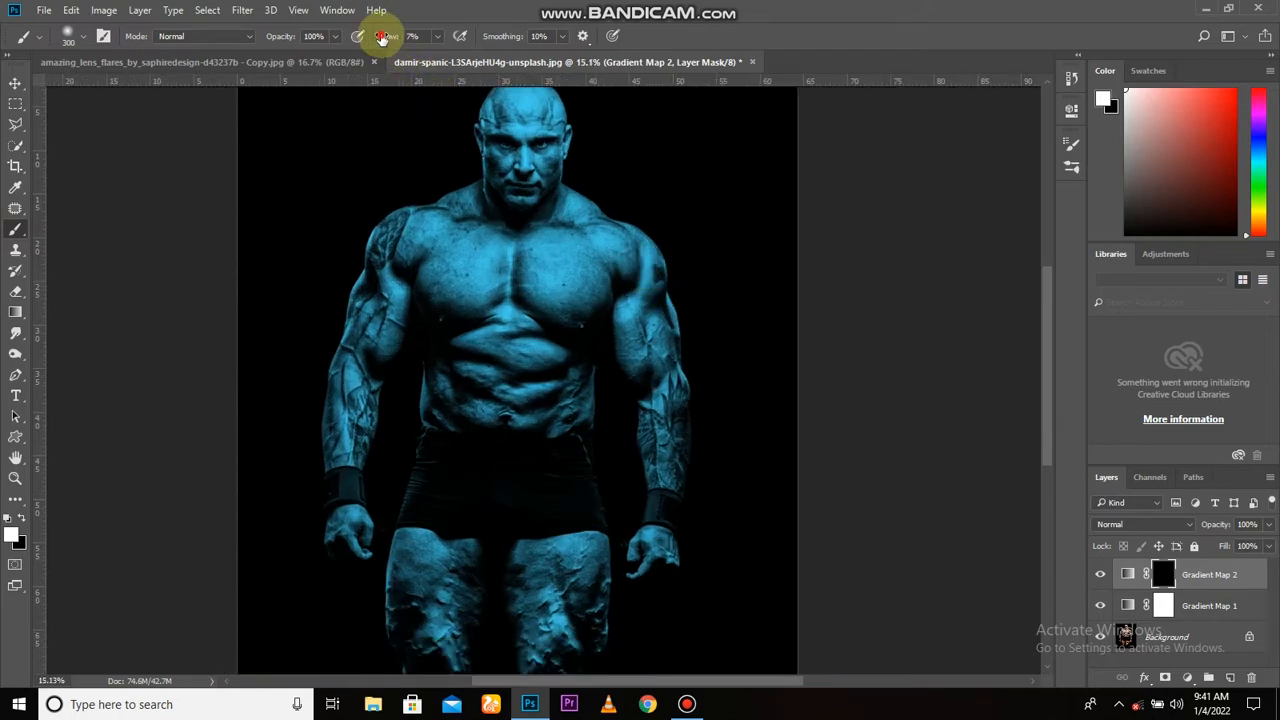
{"action": "scroll", "coordinate": [562, 177], "scroll_direction": "up", "scroll_amount": 3}
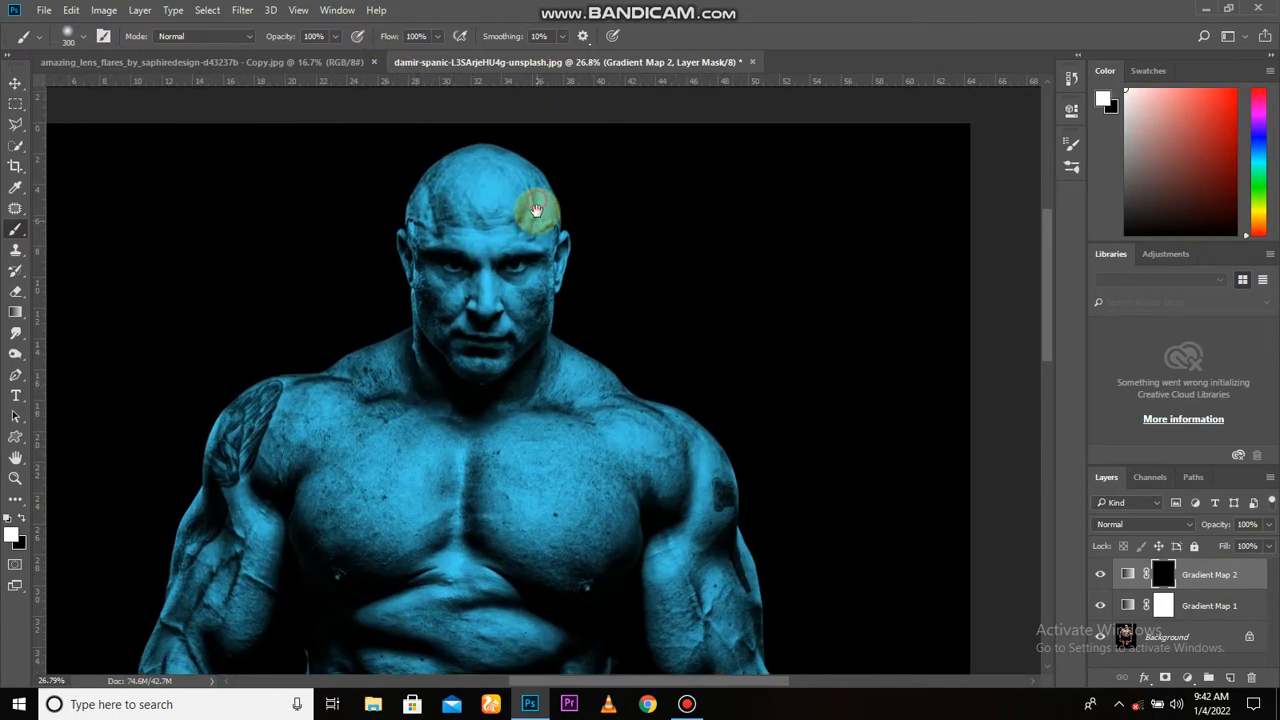
{"action": "scroll", "coordinate": [547, 212], "scroll_direction": "up", "scroll_amount": 2}
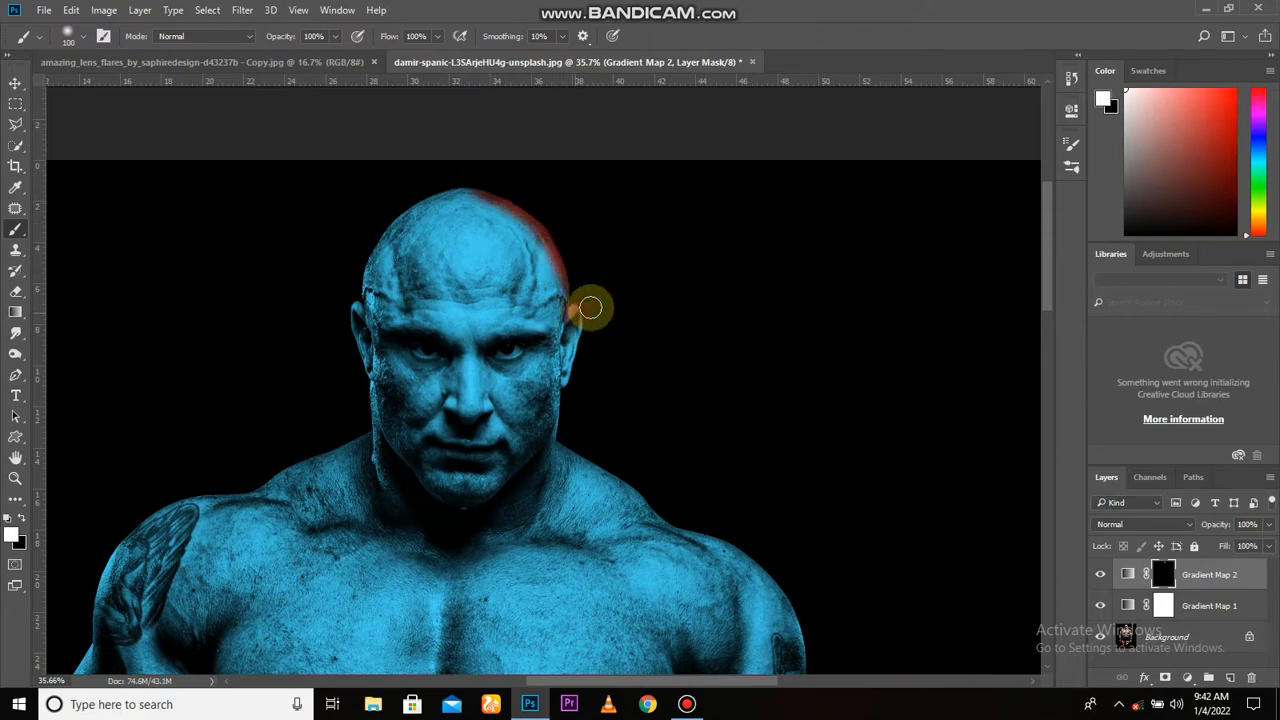
{"action": "left_click_drag", "start_coordinate": [590, 308], "coordinate": [584, 359]}
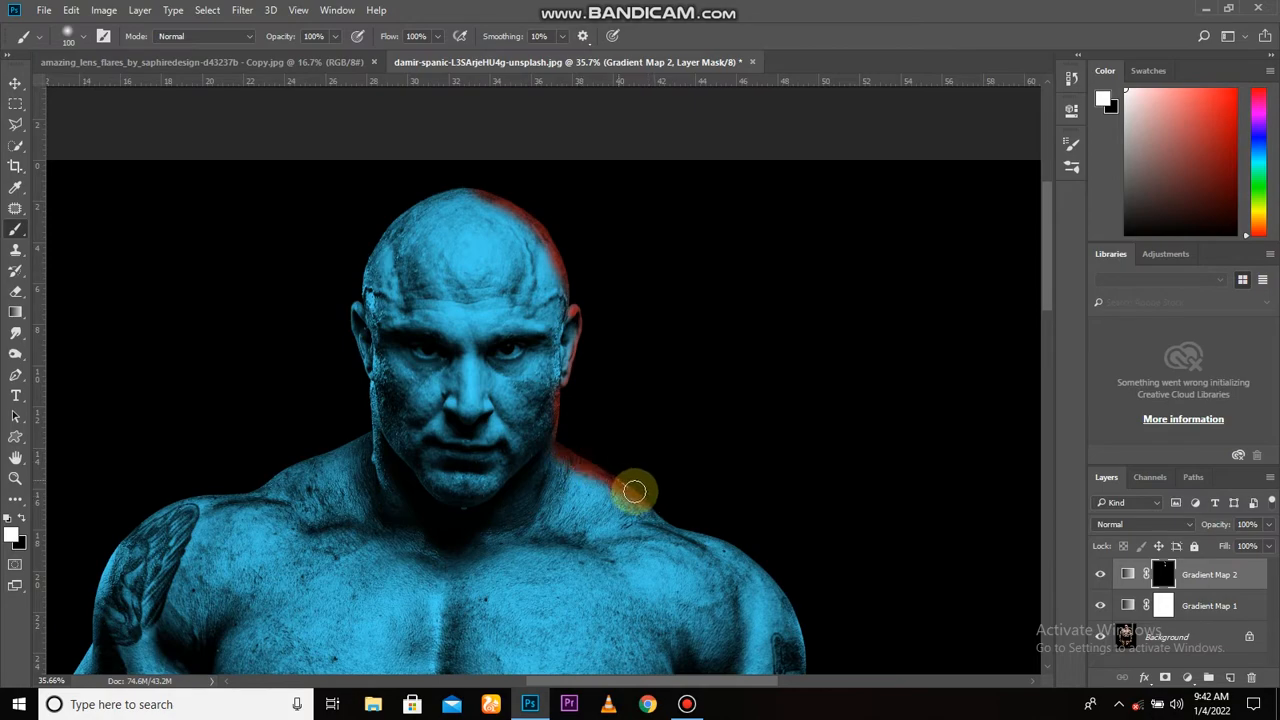
{"action": "left_click_drag", "start_coordinate": [634, 491], "coordinate": [652, 504]}
{"action": "mouse_move", "coordinate": [683, 506]}
{"action": "left_mouse_down"}
{"action": "mouse_move", "coordinate": [629, 420]}
{"action": "mouse_move", "coordinate": [594, 425]}
{"action": "mouse_move", "coordinate": [688, 466]}
{"action": "mouse_move", "coordinate": [658, 350]}
{"action": "mouse_move", "coordinate": [587, 339]}
{"action": "mouse_move", "coordinate": [666, 446]}
{"action": "mouse_move", "coordinate": [645, 343]}
{"action": "left_mouse_up"}
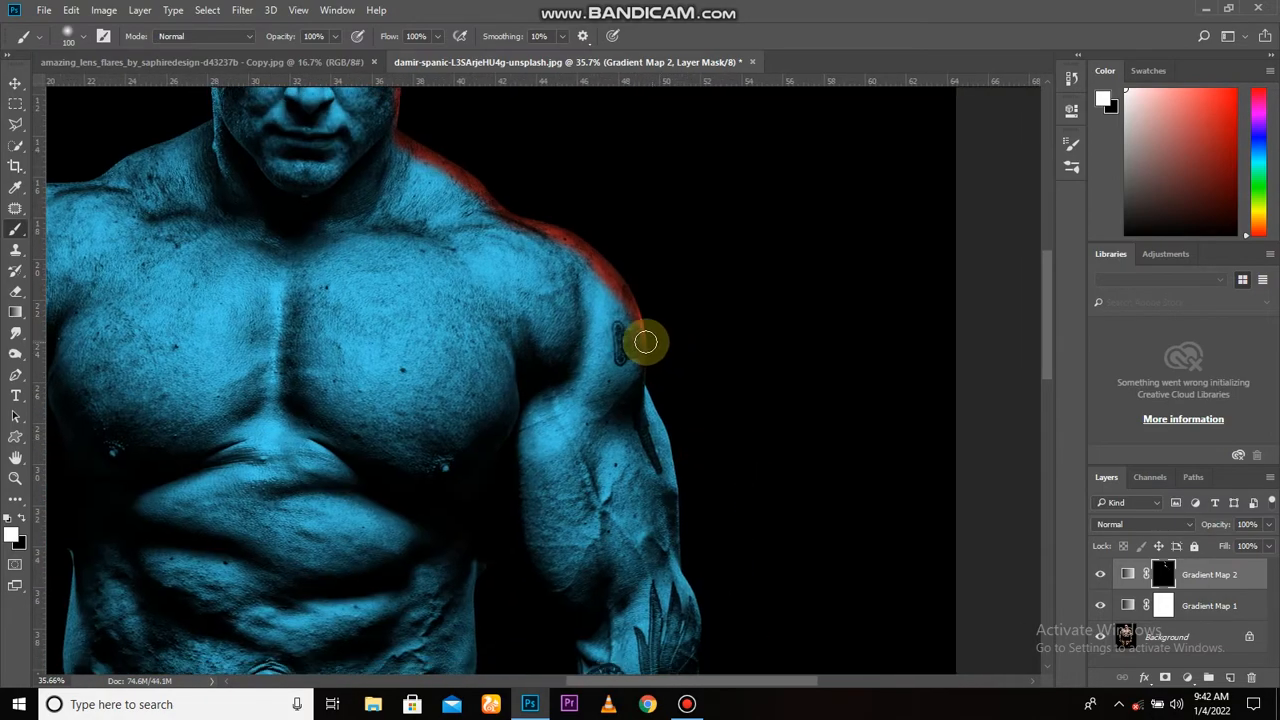
- Paint the mask white along the outer edge of the upper arm, the elbow and the chest edge beside the armpit
{"action": "left_click_drag", "start_coordinate": [669, 428], "coordinate": [677, 368]}
{"action": "left_click_drag", "start_coordinate": [518, 301], "coordinate": [485, 410]}
{"action": "left_click_drag", "start_coordinate": [604, 463], "coordinate": [571, 411]}
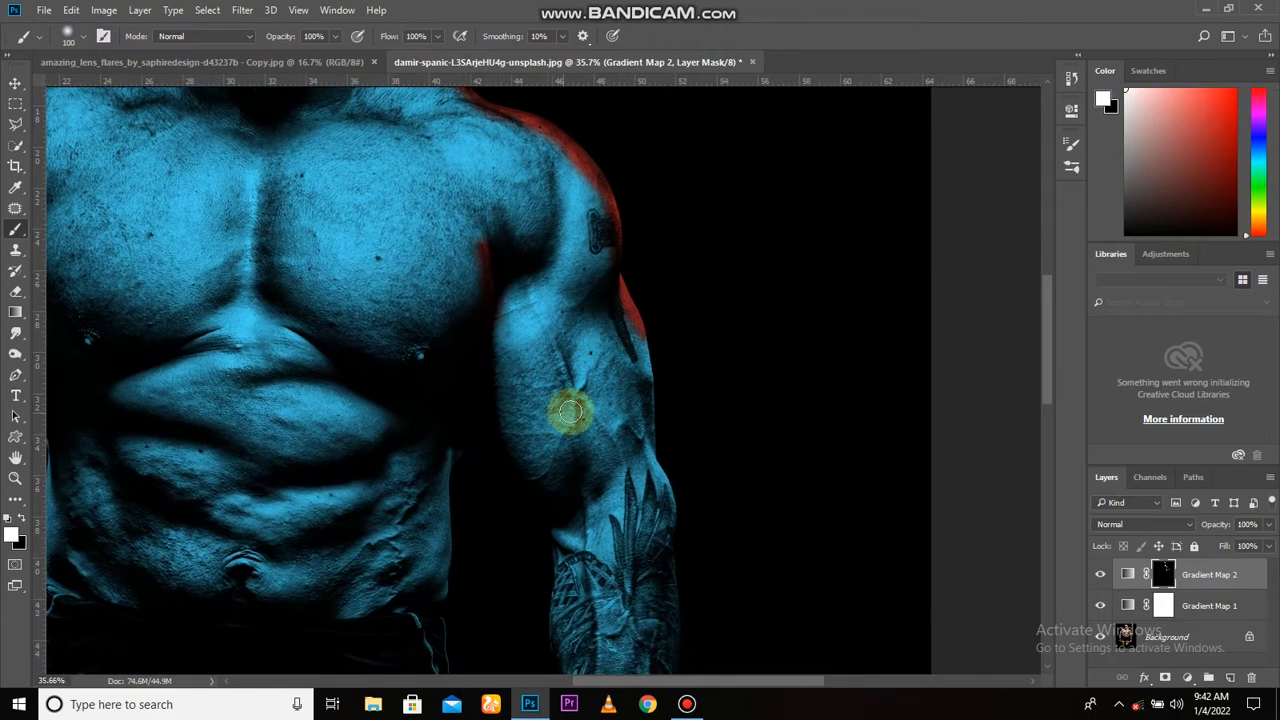
{"action": "mouse_move", "coordinate": [617, 270]}
{"action": "left_mouse_down"}
{"action": "mouse_move", "coordinate": [606, 320]}
{"action": "mouse_move", "coordinate": [631, 314]}
{"action": "mouse_move", "coordinate": [651, 417]}
{"action": "left_mouse_up"}
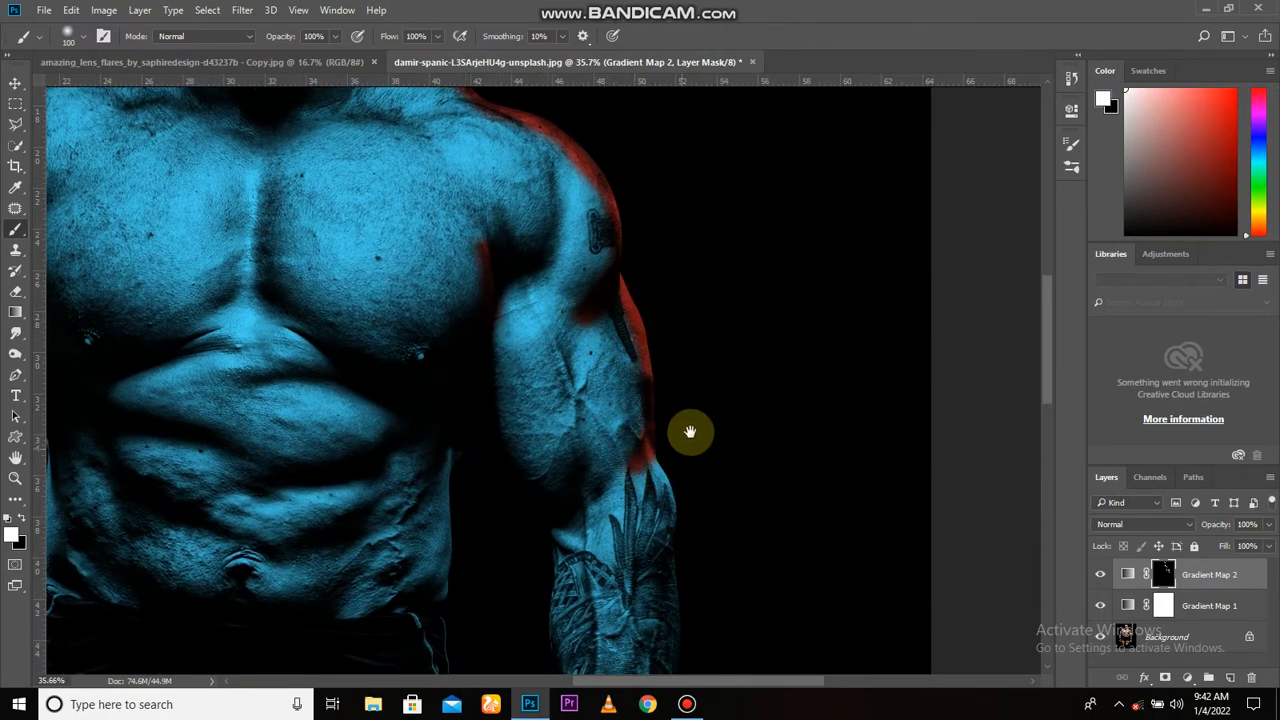
- Paint the mask white down the side of the waist and along an abdominal crease, undoing the stray strokes across the abs
{"action": "scroll", "coordinate": [689, 431], "scroll_direction": "down", "scroll_amount": 2}
{"action": "mouse_move", "coordinate": [448, 388]}
{"action": "left_mouse_down"}
{"action": "mouse_move", "coordinate": [443, 503]}
{"action": "mouse_move", "coordinate": [393, 497]}
{"action": "left_mouse_up"}
{"action": "left_click_drag", "start_coordinate": [351, 391], "coordinate": [286, 397]}
{"action": "key", "text": "ctrl+z"}
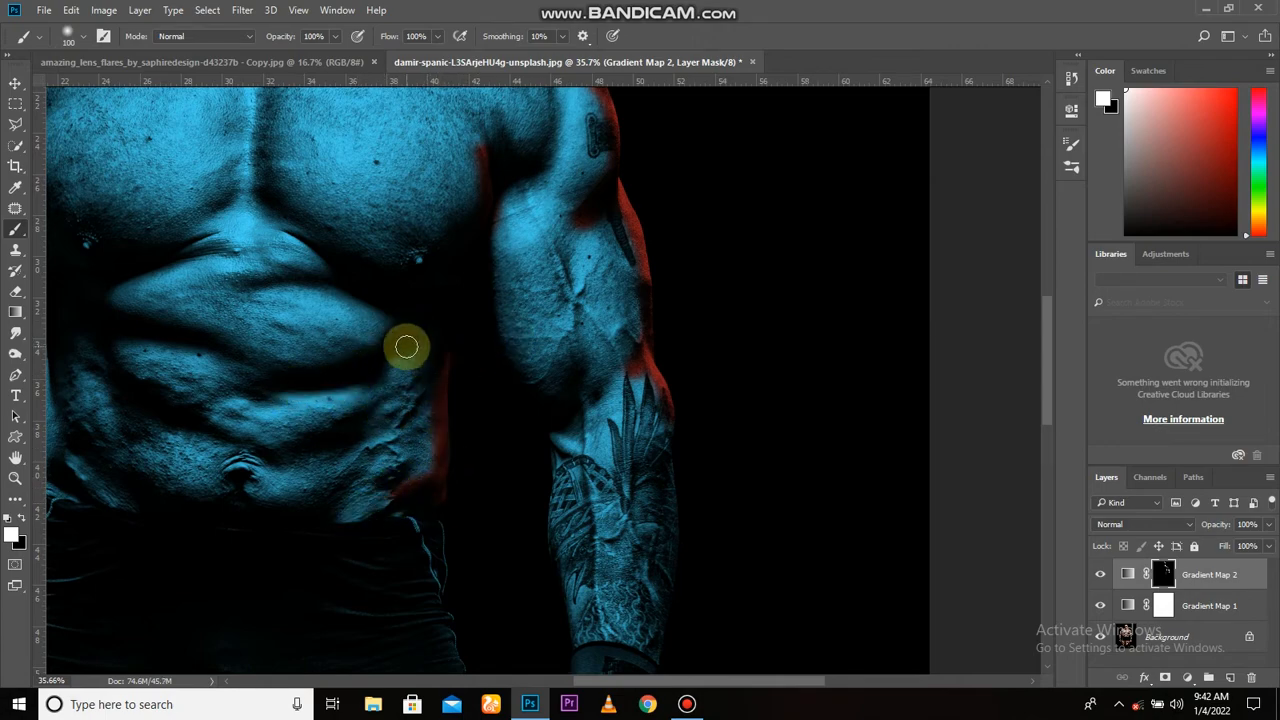
{"action": "left_click_drag", "start_coordinate": [407, 350], "coordinate": [288, 382]}
{"action": "mouse_move", "coordinate": [346, 294]}
{"action": "left_mouse_down"}
{"action": "mouse_move", "coordinate": [434, 341]}
{"action": "mouse_move", "coordinate": [292, 280]}
{"action": "left_mouse_up"}
{"action": "key", "text": "ctrl+z"}
{"action": "key", "text": "ctrl+z"}
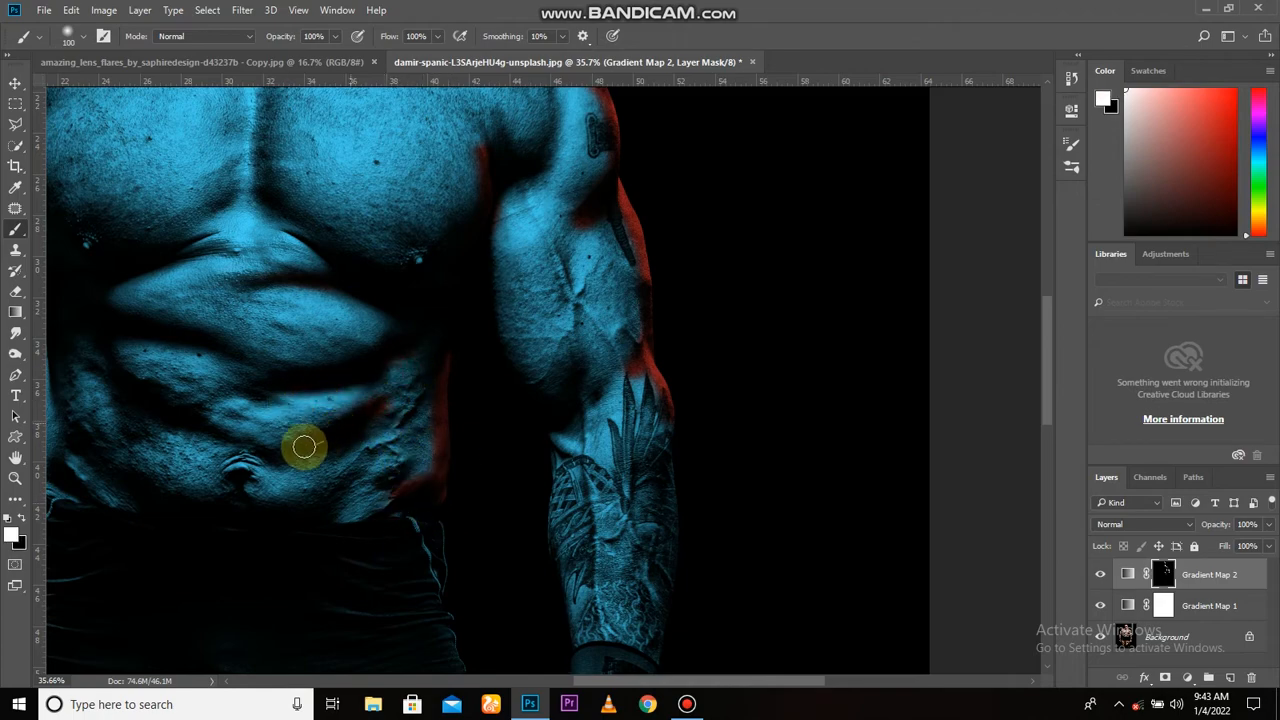
- Paint the mask white along the outer edge of the tattooed forearm and down the side of the hand
{"action": "left_click_drag", "start_coordinate": [642, 516], "coordinate": [602, 470]}
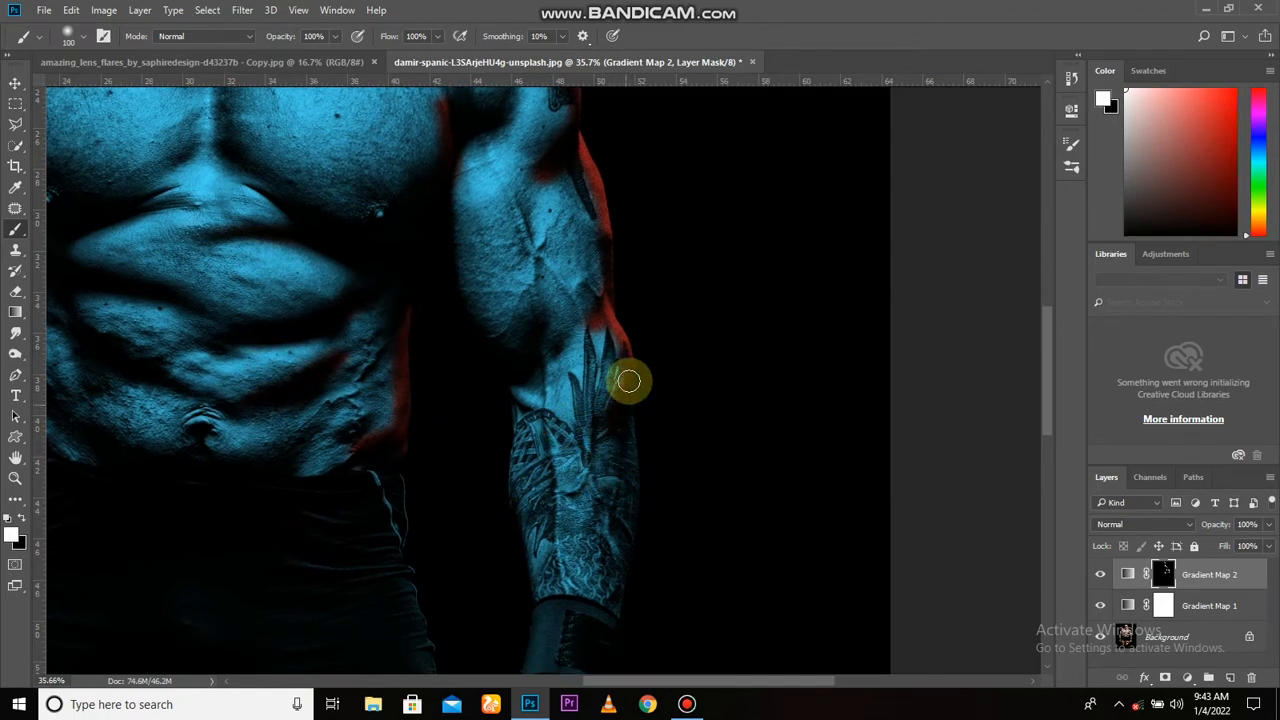
{"action": "scroll", "coordinate": [617, 466], "scroll_direction": "down", "scroll_amount": 3}
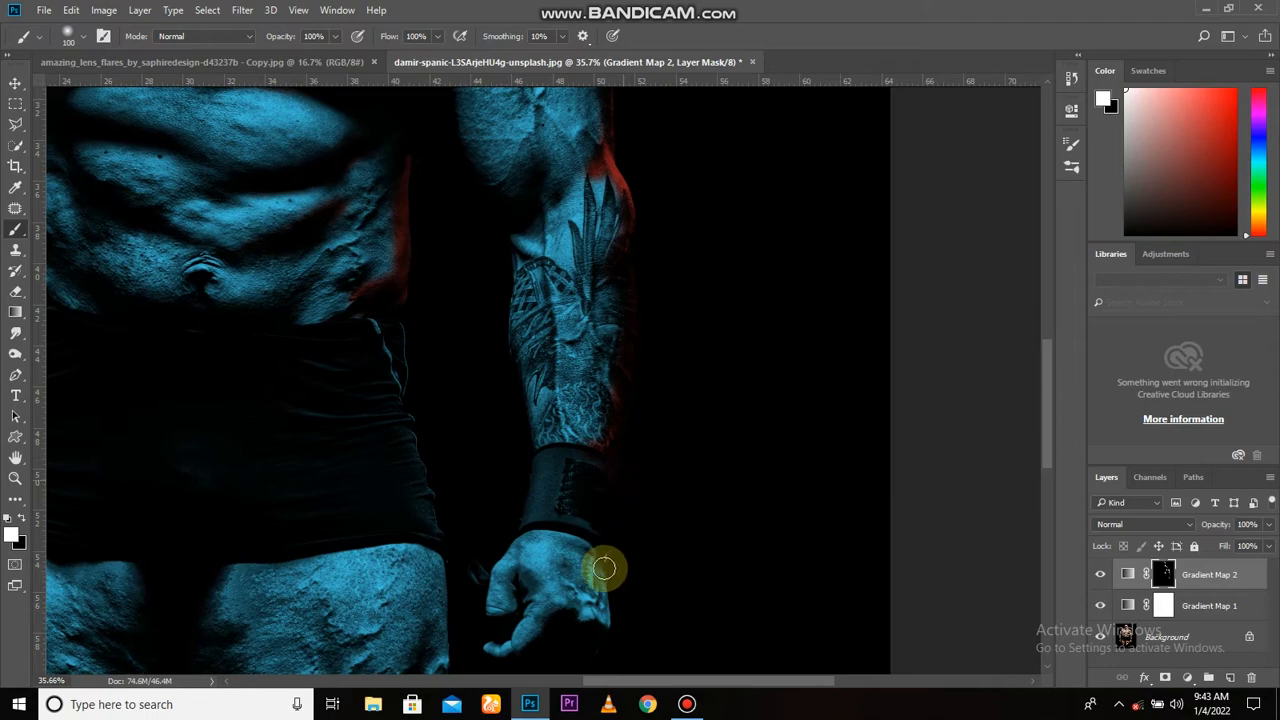
{"action": "scroll", "coordinate": [580, 530], "scroll_direction": "down", "scroll_amount": 1}
{"action": "scroll", "coordinate": [615, 510], "scroll_direction": "down", "scroll_amount": 1}
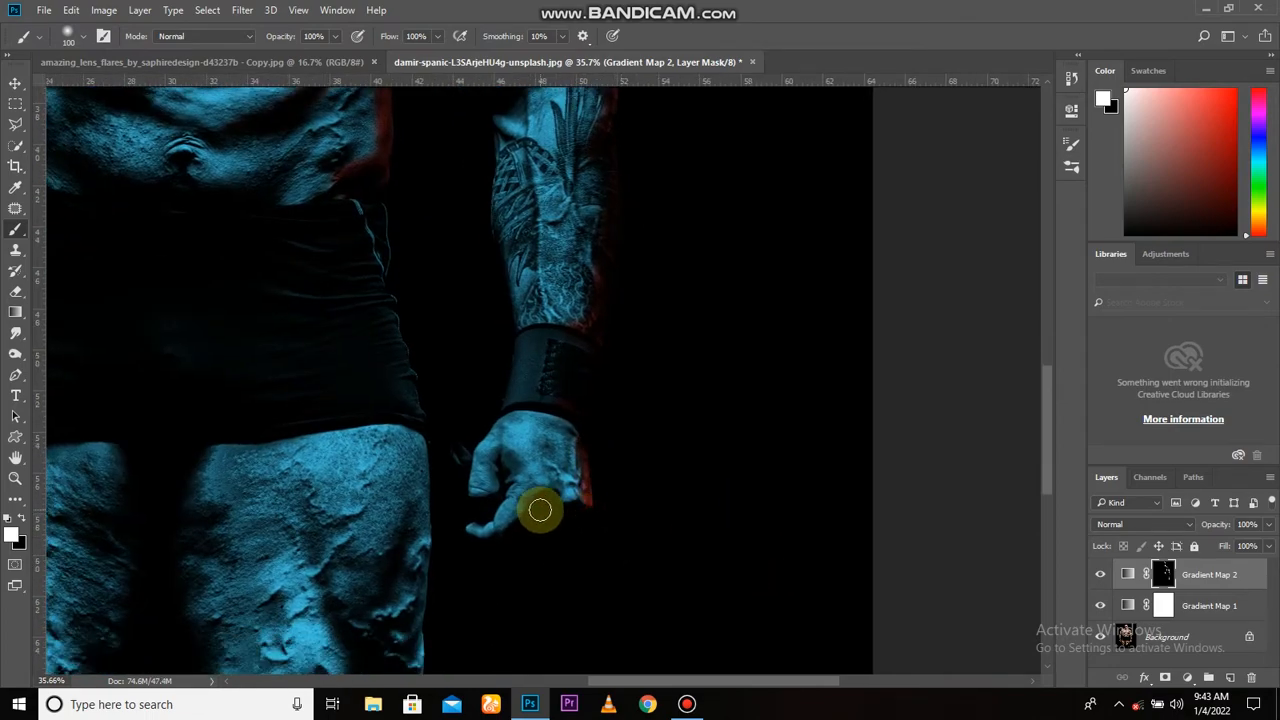
- Paint the mask white along the side of the shorts and the outer edge and shadowed folds of the thigh
{"action": "mouse_move", "coordinate": [388, 246]}
{"action": "left_mouse_down"}
{"action": "mouse_move", "coordinate": [385, 187]}
{"action": "mouse_move", "coordinate": [368, 217]}
{"action": "mouse_move", "coordinate": [393, 256]}
{"action": "mouse_move", "coordinate": [358, 238]}
{"action": "left_mouse_up"}
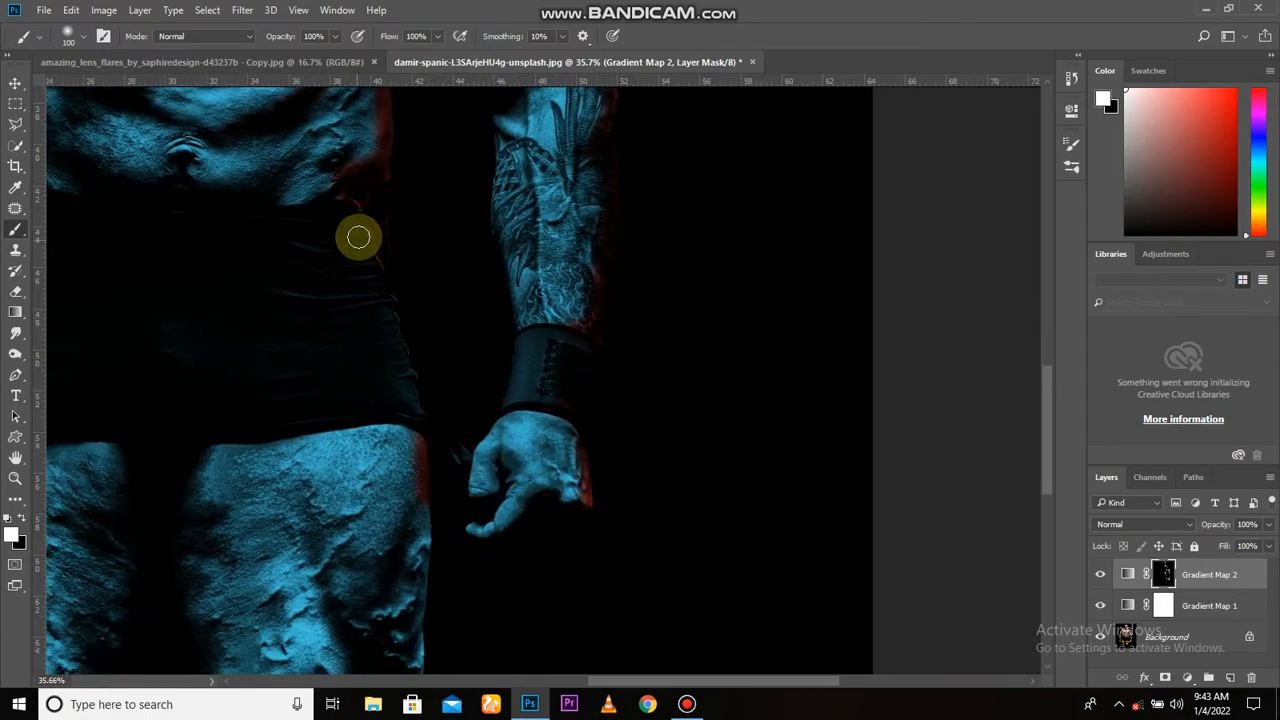
{"action": "mouse_move", "coordinate": [408, 358]}
{"action": "left_mouse_down"}
{"action": "mouse_move", "coordinate": [387, 299]}
{"action": "mouse_move", "coordinate": [403, 348]}
{"action": "left_mouse_up"}
{"action": "left_click_drag", "start_coordinate": [383, 279], "coordinate": [326, 243]}
{"action": "mouse_move", "coordinate": [403, 349]}
{"action": "left_mouse_down"}
{"action": "mouse_move", "coordinate": [426, 427]}
{"action": "mouse_move", "coordinate": [422, 590]}
{"action": "left_mouse_up"}
{"action": "mouse_move", "coordinate": [414, 548]}
{"action": "left_mouse_down"}
{"action": "mouse_move", "coordinate": [416, 465]}
{"action": "mouse_move", "coordinate": [412, 539]}
{"action": "mouse_move", "coordinate": [352, 454]}
{"action": "mouse_move", "coordinate": [346, 417]}
{"action": "left_mouse_up"}
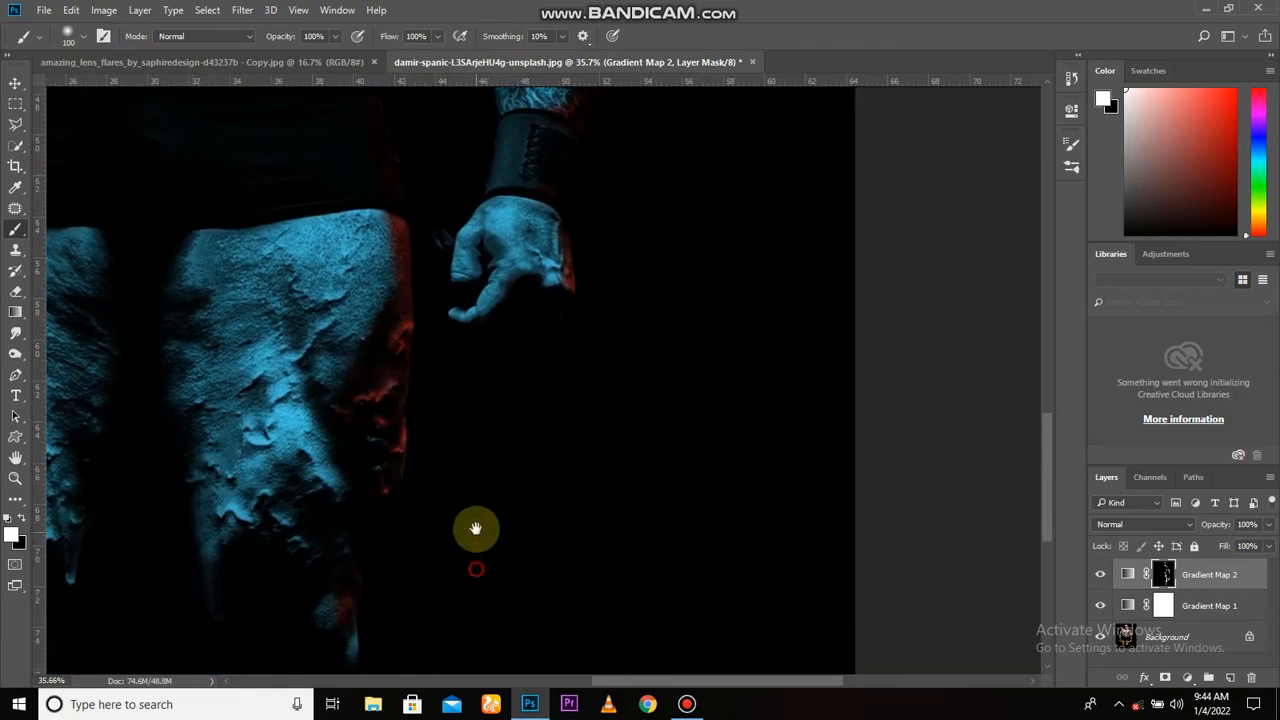
- Extend the white mask painting down the outer edge of the knee and lower leg
{"action": "left_click_drag", "start_coordinate": [476, 528], "coordinate": [478, 486]}
{"action": "left_click_drag", "start_coordinate": [370, 528], "coordinate": [354, 557]}
{"action": "left_click_drag", "start_coordinate": [355, 608], "coordinate": [372, 446]}
{"action": "left_click_drag", "start_coordinate": [423, 423], "coordinate": [437, 500]}
{"action": "scroll", "coordinate": [573, 405], "scroll_direction": "down", "scroll_amount": 6}
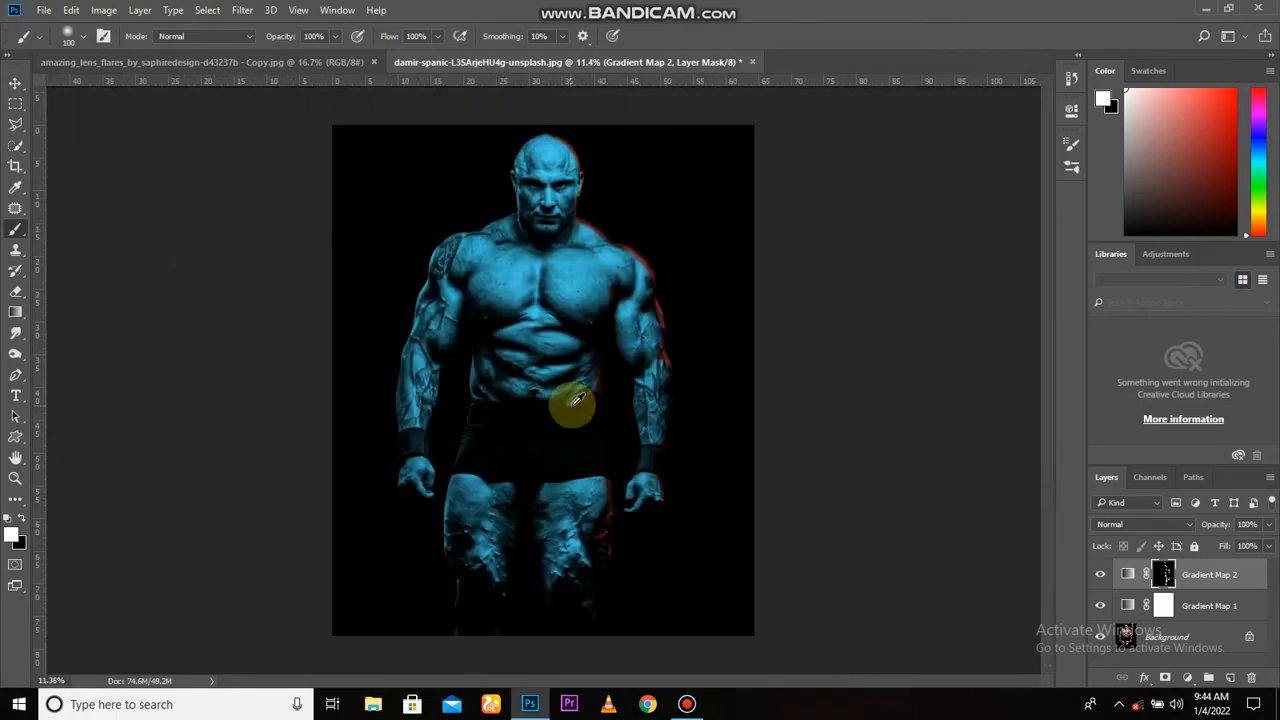
- Lower the brush flow to 20% and softly paint the mask over the forehead, nose, neck shadow and collarbone
{"action": "scroll", "coordinate": [577, 400], "scroll_direction": "down", "scroll_amount": 1}
{"action": "left_click_drag", "start_coordinate": [390, 36], "coordinate": [345, 62]}
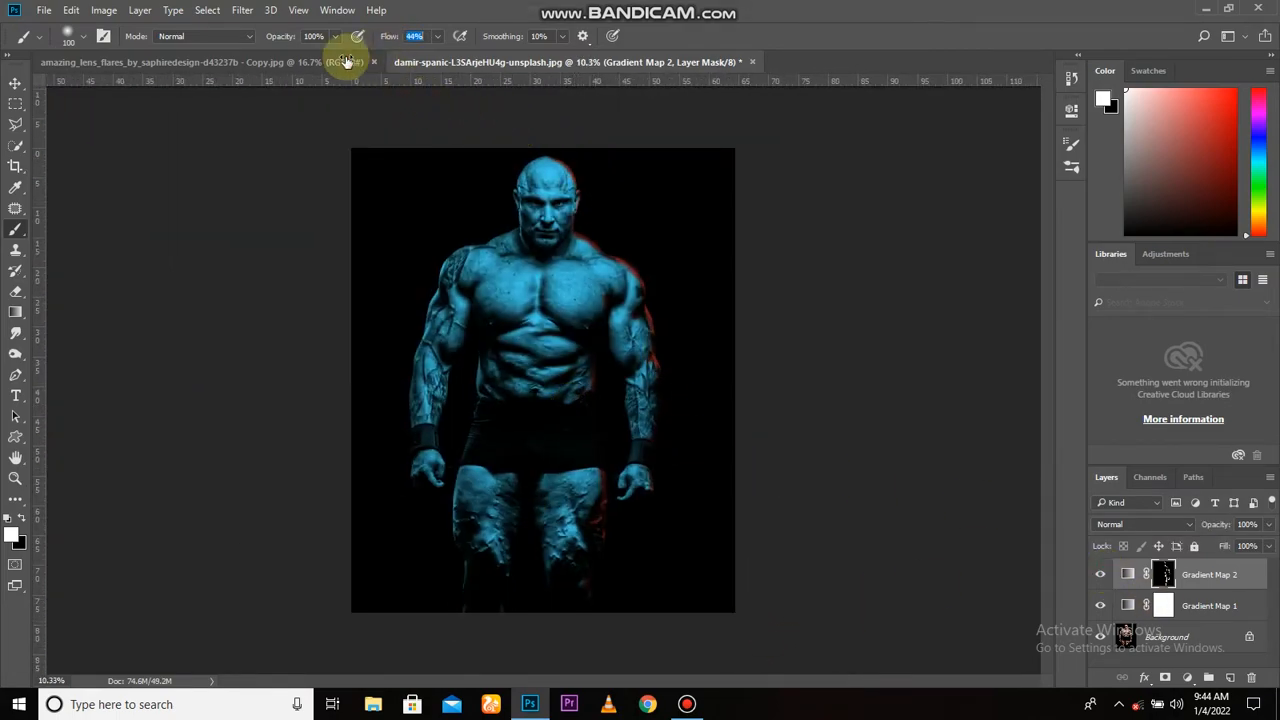
{"action": "scroll", "coordinate": [632, 253], "scroll_direction": "up", "scroll_amount": 5}
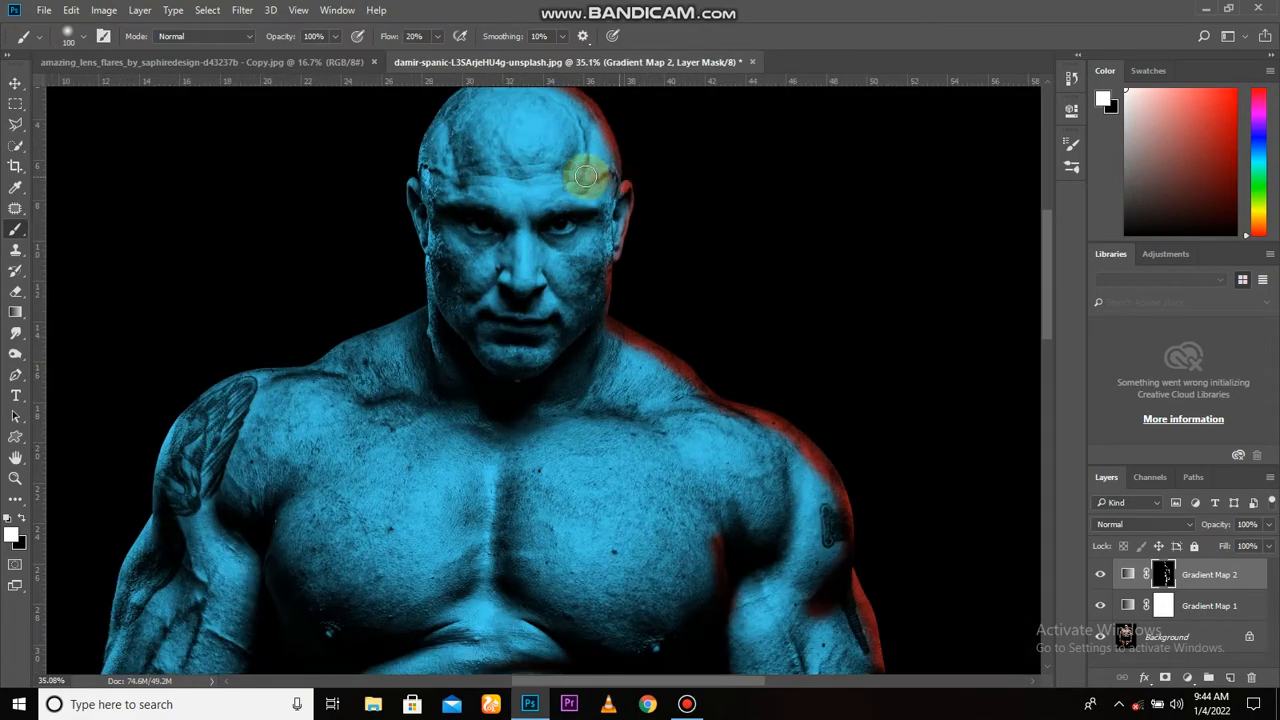
{"action": "mouse_move", "coordinate": [580, 186]}
{"action": "left_mouse_down"}
{"action": "mouse_move", "coordinate": [620, 237]}
{"action": "mouse_move", "coordinate": [586, 200]}
{"action": "left_mouse_up"}
{"action": "scroll", "coordinate": [551, 286], "scroll_direction": "up", "scroll_amount": 2}
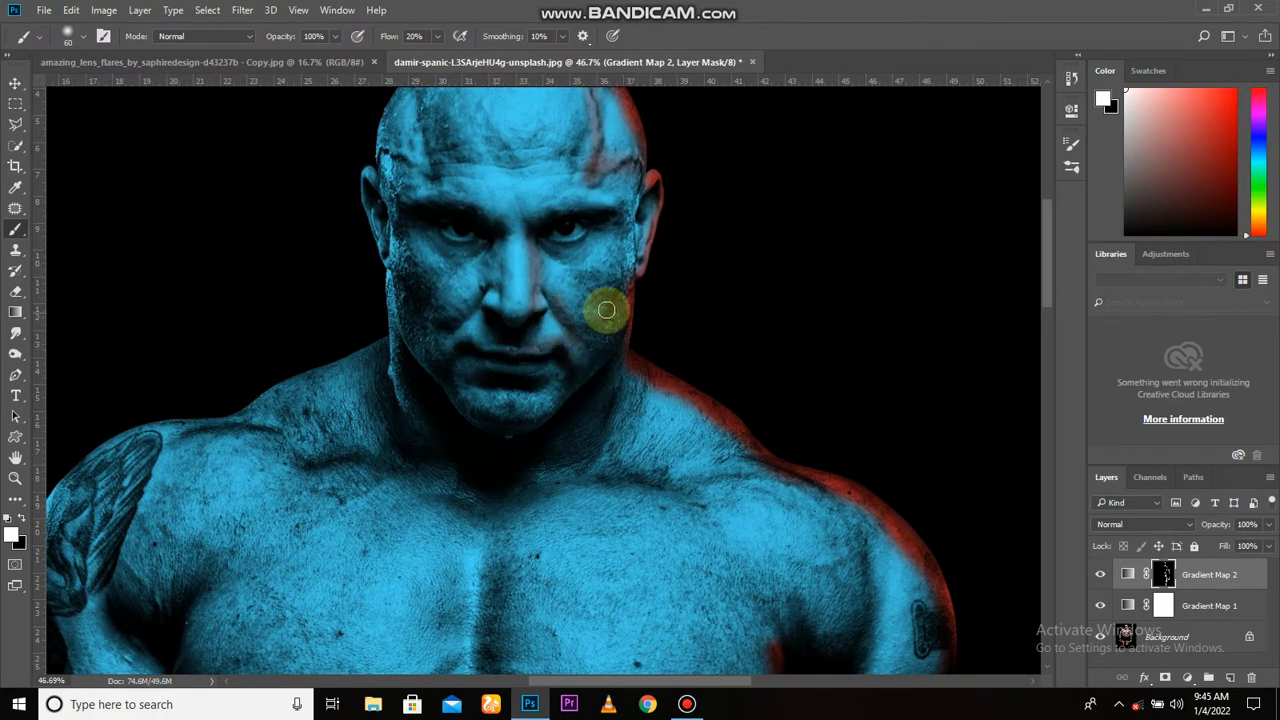
{"action": "left_click_drag", "start_coordinate": [611, 391], "coordinate": [512, 478]}
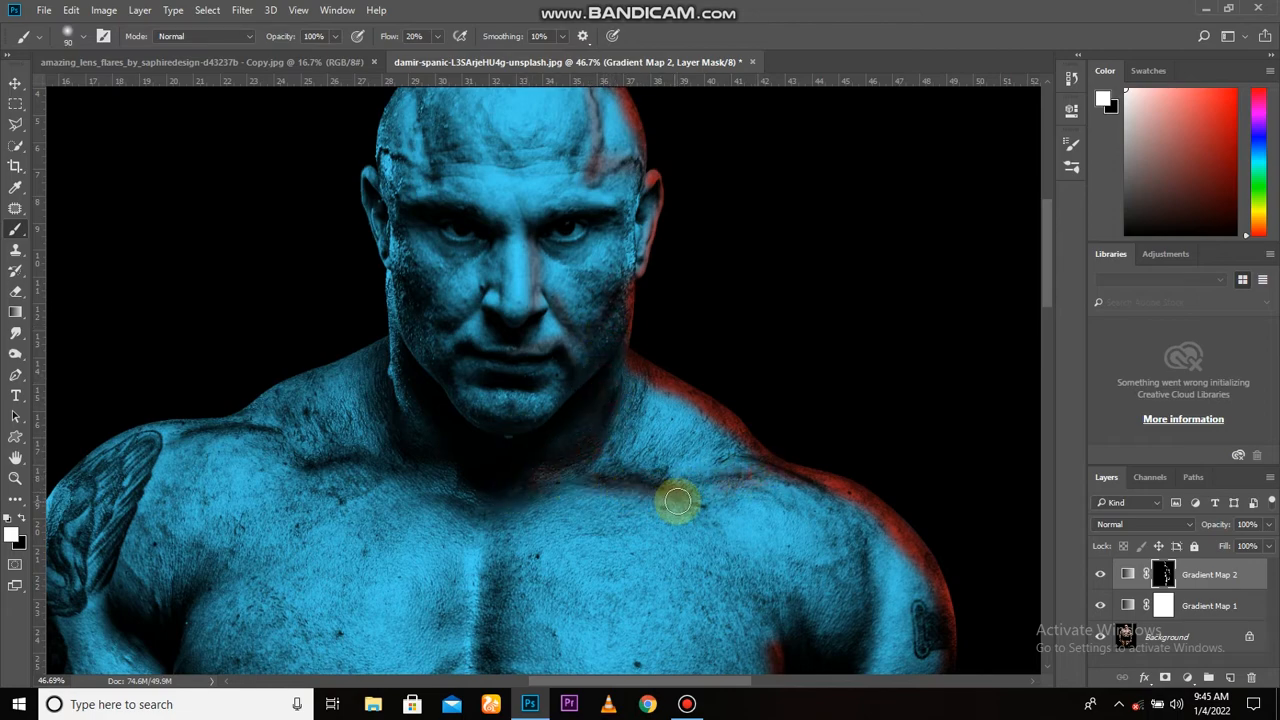
- Enlarge the brush to 175 px and softly paint the mask over the side of the neck, the shoulder and the upper arm
{"action": "key", "text": "bracketright"}
{"action": "key", "text": "bracketright"}
{"action": "key", "text": "bracketright"}
{"action": "key", "text": "bracketright"}
{"action": "mouse_move", "coordinate": [655, 394]}
{"action": "left_mouse_down"}
{"action": "mouse_move", "coordinate": [720, 466]}
{"action": "mouse_move", "coordinate": [700, 470]}
{"action": "left_mouse_up"}
{"action": "mouse_move", "coordinate": [885, 561]}
{"action": "left_mouse_down"}
{"action": "mouse_move", "coordinate": [827, 460]}
{"action": "mouse_move", "coordinate": [796, 565]}
{"action": "left_mouse_up"}
{"action": "left_click_drag", "start_coordinate": [715, 551], "coordinate": [743, 431]}
{"action": "mouse_move", "coordinate": [755, 250]}
{"action": "left_mouse_down"}
{"action": "mouse_move", "coordinate": [925, 326]}
{"action": "mouse_move", "coordinate": [941, 389]}
{"action": "left_mouse_up"}
{"action": "left_click_drag", "start_coordinate": [923, 426], "coordinate": [882, 319]}
{"action": "mouse_move", "coordinate": [865, 256]}
{"action": "left_mouse_down"}
{"action": "mouse_move", "coordinate": [871, 323]}
{"action": "mouse_move", "coordinate": [823, 385]}
{"action": "left_mouse_up"}
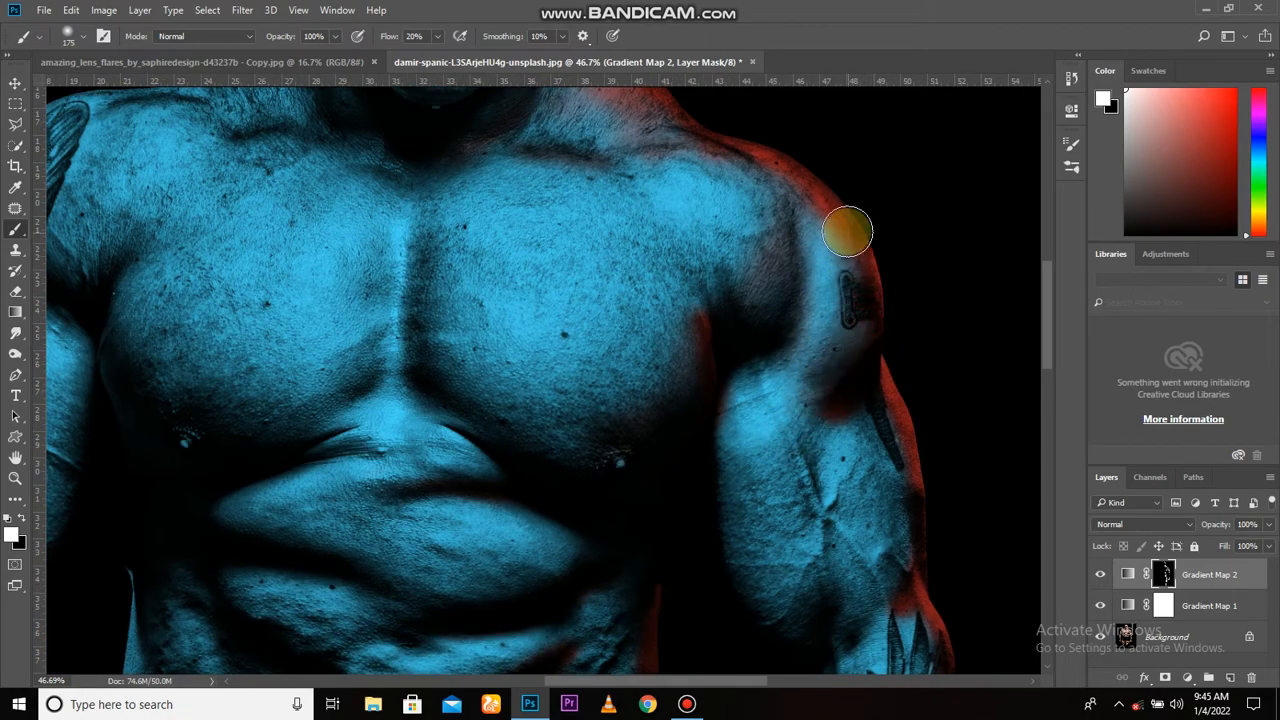
{"action": "left_click_drag", "start_coordinate": [847, 231], "coordinate": [849, 309]}
{"action": "left_click_drag", "start_coordinate": [860, 420], "coordinate": [847, 331]}
- Softly paint the mask over the outer side of the chest and the shadows between the upper abdominal muscles
{"action": "left_click_drag", "start_coordinate": [657, 212], "coordinate": [640, 293]}
{"action": "left_click_drag", "start_coordinate": [483, 387], "coordinate": [377, 387]}
{"action": "left_click_drag", "start_coordinate": [519, 449], "coordinate": [541, 461]}
{"action": "left_click_drag", "start_coordinate": [455, 536], "coordinate": [455, 504]}
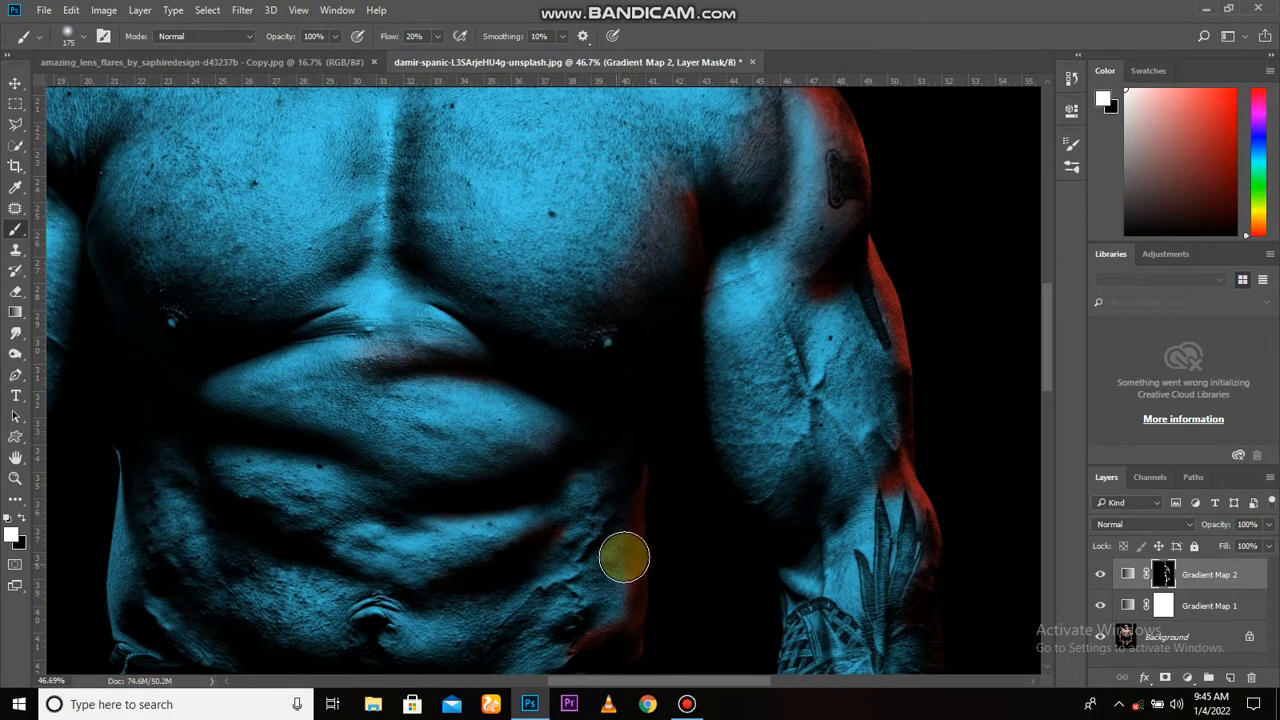
- Softly paint the mask over the side of the waist, the outer forearm and the outer edge of the shorts
{"action": "left_click_drag", "start_coordinate": [624, 557], "coordinate": [614, 428]}
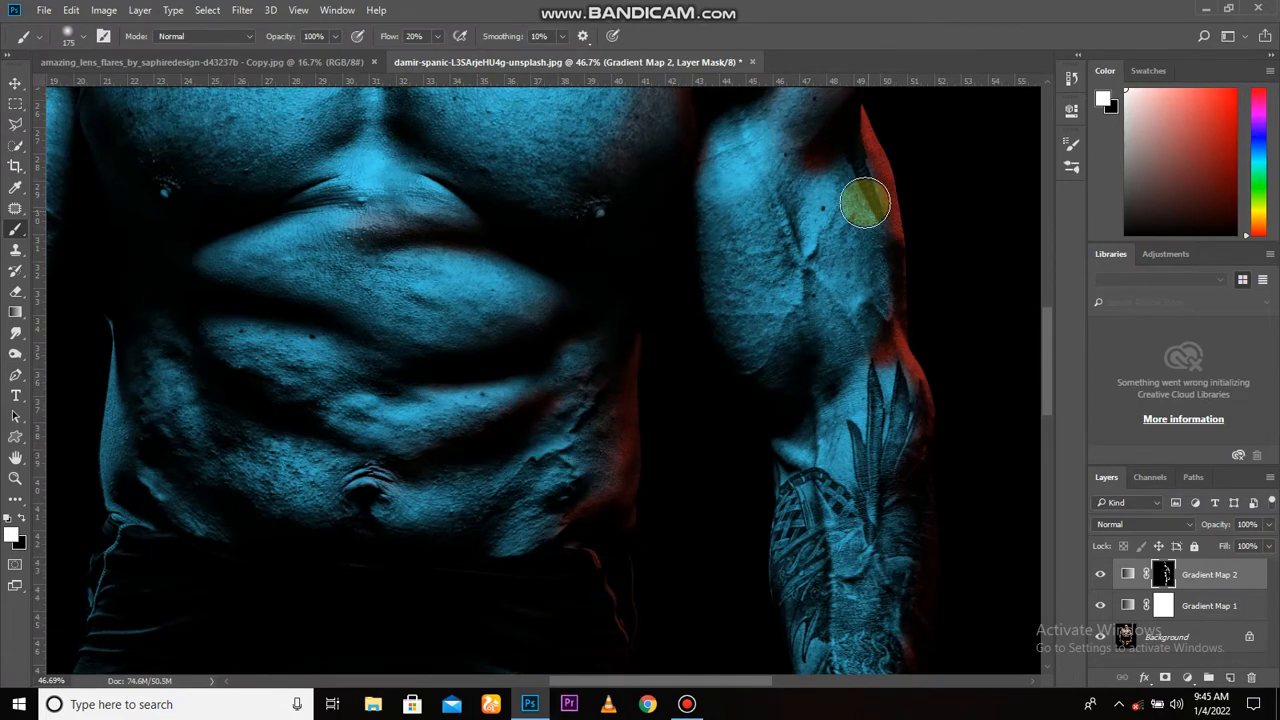
{"action": "left_click_drag", "start_coordinate": [920, 610], "coordinate": [923, 488]}
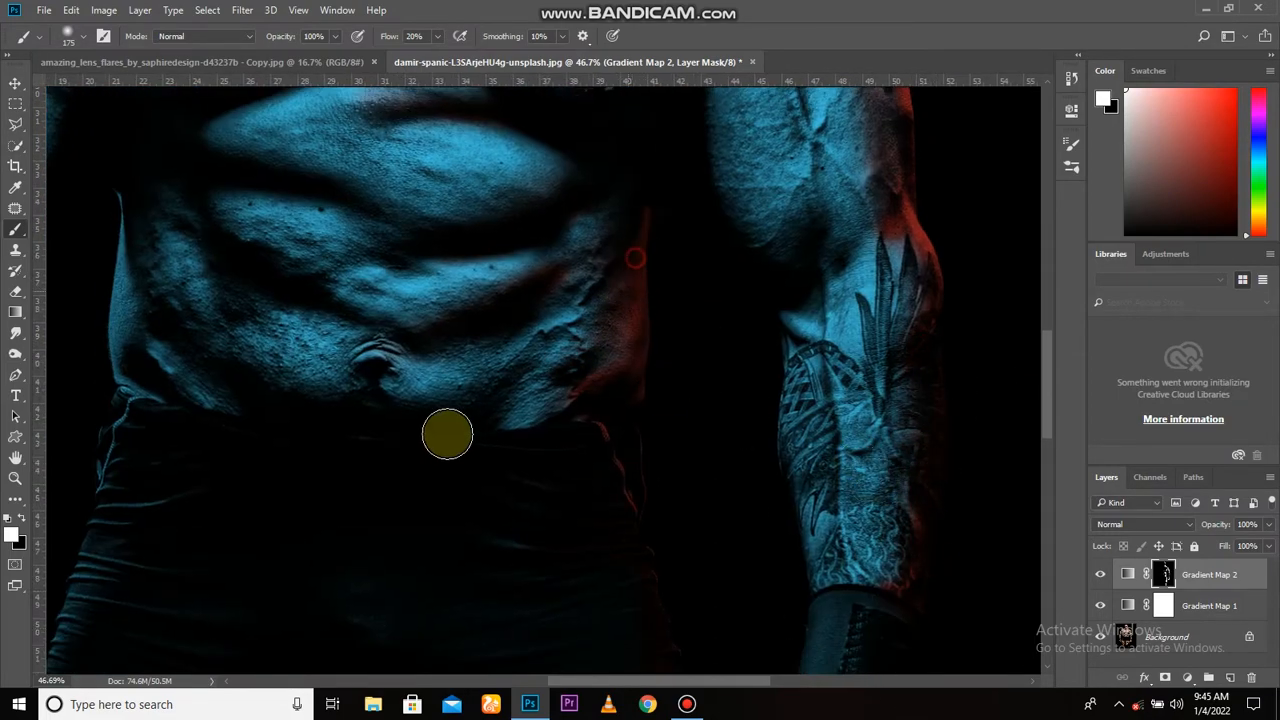
{"action": "left_click_drag", "start_coordinate": [588, 456], "coordinate": [606, 374]}
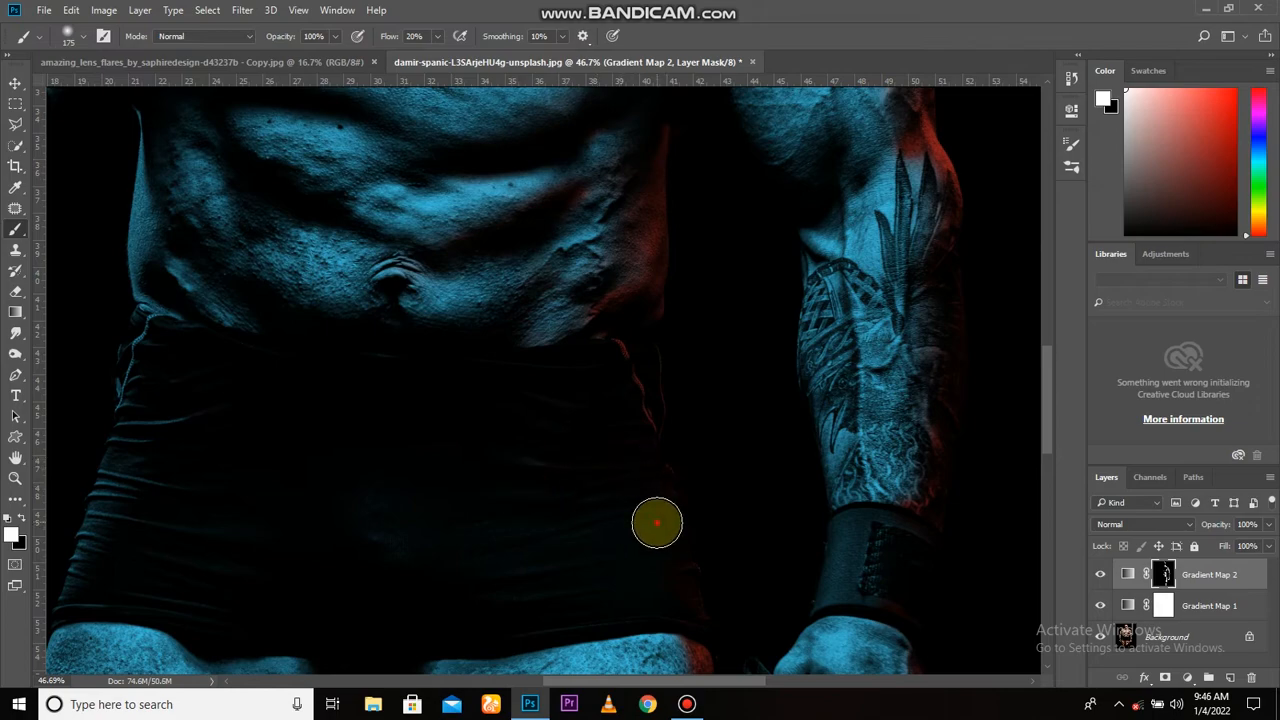
- Softly paint the mask over the outer part of the thigh, its diagonal muscle ridge and the adjacent hand
{"action": "left_click_drag", "start_coordinate": [677, 651], "coordinate": [511, 491]}
{"action": "left_click_drag", "start_coordinate": [591, 443], "coordinate": [645, 335]}
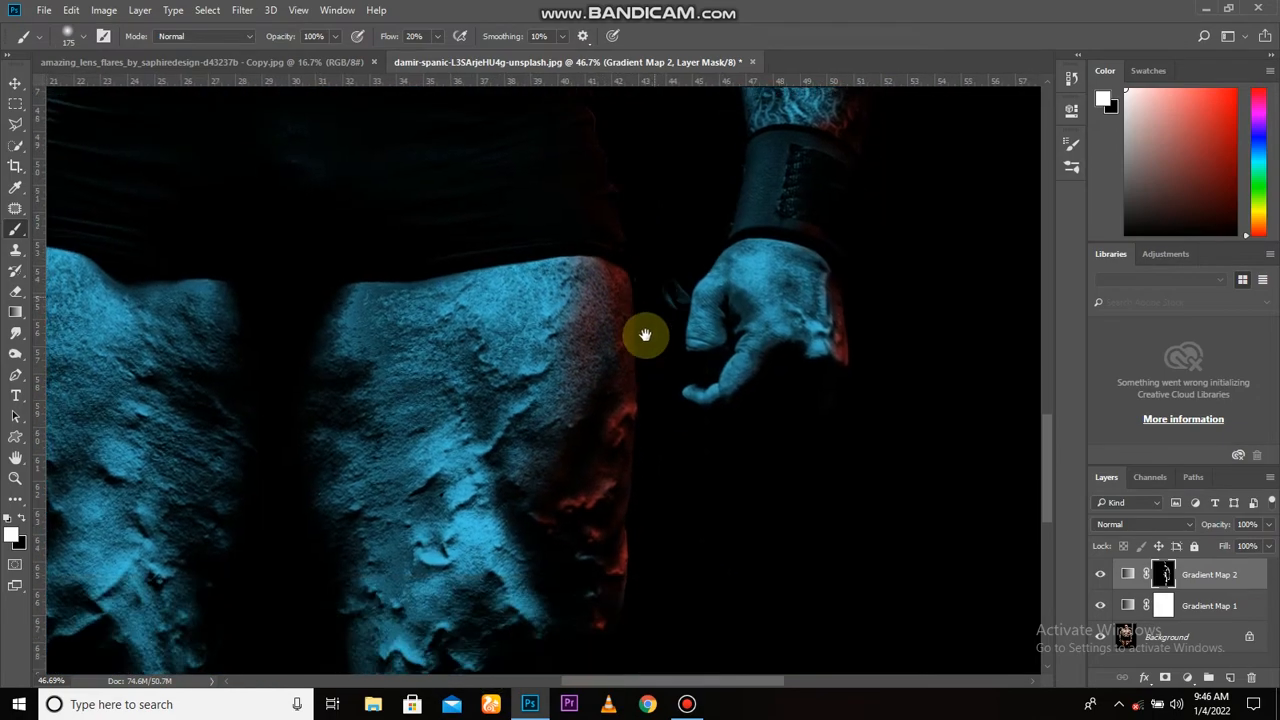
{"action": "left_click_drag", "start_coordinate": [626, 523], "coordinate": [585, 356]}
{"action": "left_click_drag", "start_coordinate": [762, 322], "coordinate": [682, 567]}
{"action": "mouse_move", "coordinate": [706, 315]}
{"action": "left_mouse_down"}
{"action": "mouse_move", "coordinate": [577, 315]}
{"action": "mouse_move", "coordinate": [571, 225]}
{"action": "left_mouse_up"}
{"action": "mouse_move", "coordinate": [698, 387]}
{"action": "left_mouse_down"}
{"action": "mouse_move", "coordinate": [703, 260]}
{"action": "mouse_move", "coordinate": [663, 474]}
{"action": "left_mouse_up"}
{"action": "left_click_drag", "start_coordinate": [636, 542], "coordinate": [638, 428]}
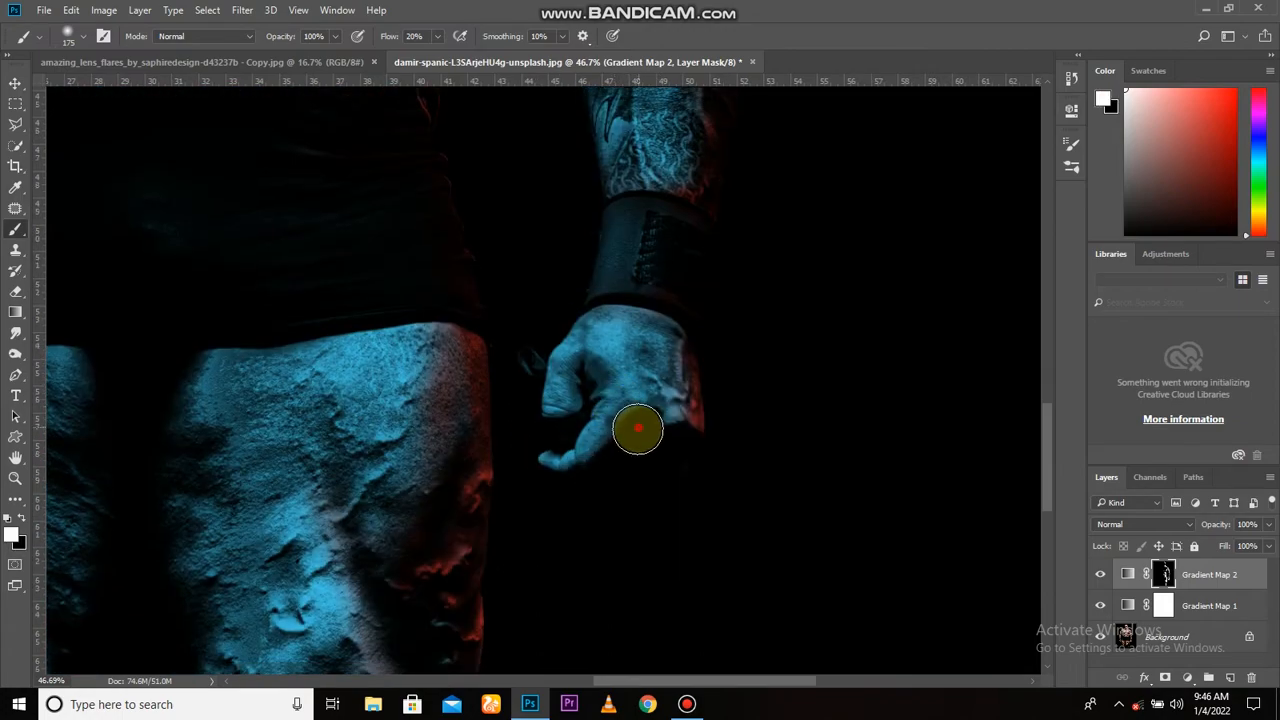
{"action": "left_click_drag", "start_coordinate": [430, 650], "coordinate": [420, 386]}
{"action": "scroll", "coordinate": [409, 477], "scroll_direction": "up", "scroll_amount": 1}
{"action": "left_click_drag", "start_coordinate": [409, 470], "coordinate": [598, 583]}
- Softly paint the mask over the inner side of the opposite thigh down to the knee
{"action": "mouse_move", "coordinate": [245, 314]}
{"action": "left_mouse_down"}
{"action": "mouse_move", "coordinate": [248, 438]}
{"action": "mouse_move", "coordinate": [233, 233]}
{"action": "left_mouse_up"}
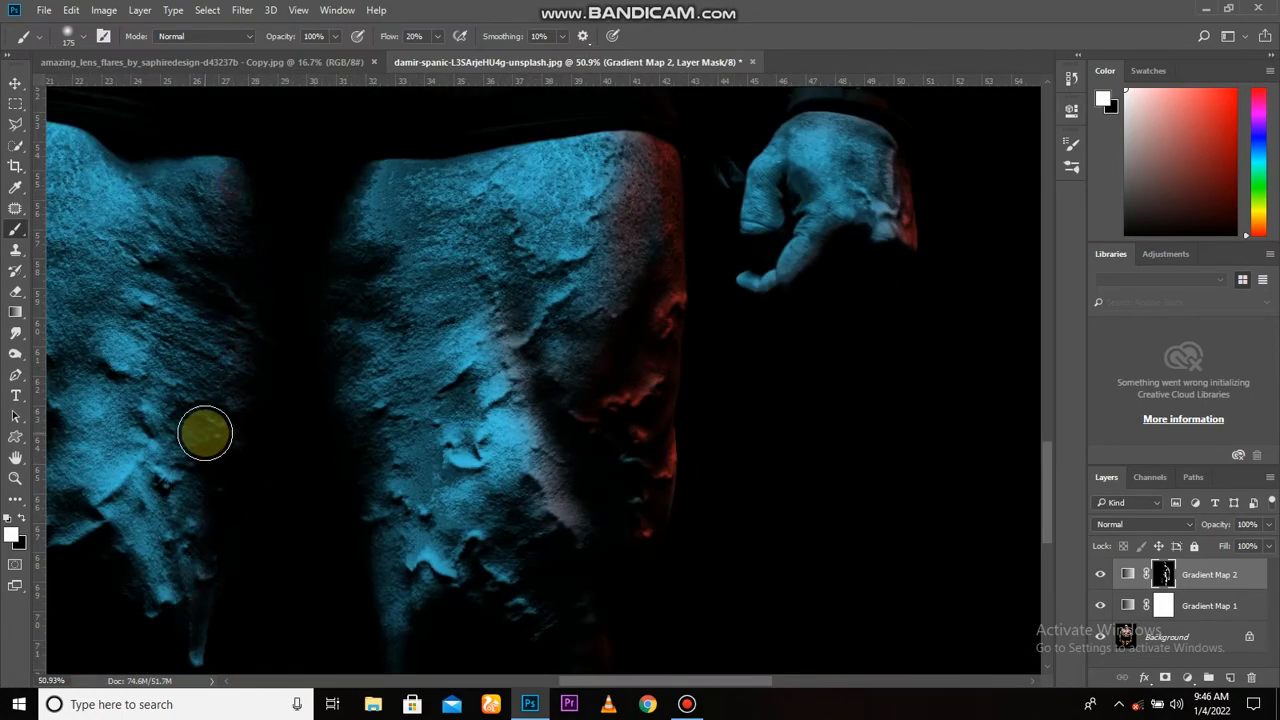
{"action": "left_click_drag", "start_coordinate": [234, 594], "coordinate": [299, 444]}
{"action": "mouse_move", "coordinate": [265, 483]}
{"action": "left_mouse_down"}
{"action": "mouse_move", "coordinate": [200, 525]}
{"action": "mouse_move", "coordinate": [172, 350]}
{"action": "left_mouse_up"}
{"action": "left_click_drag", "start_coordinate": [292, 401], "coordinate": [349, 571]}
{"action": "left_click_drag", "start_coordinate": [271, 371], "coordinate": [340, 392]}
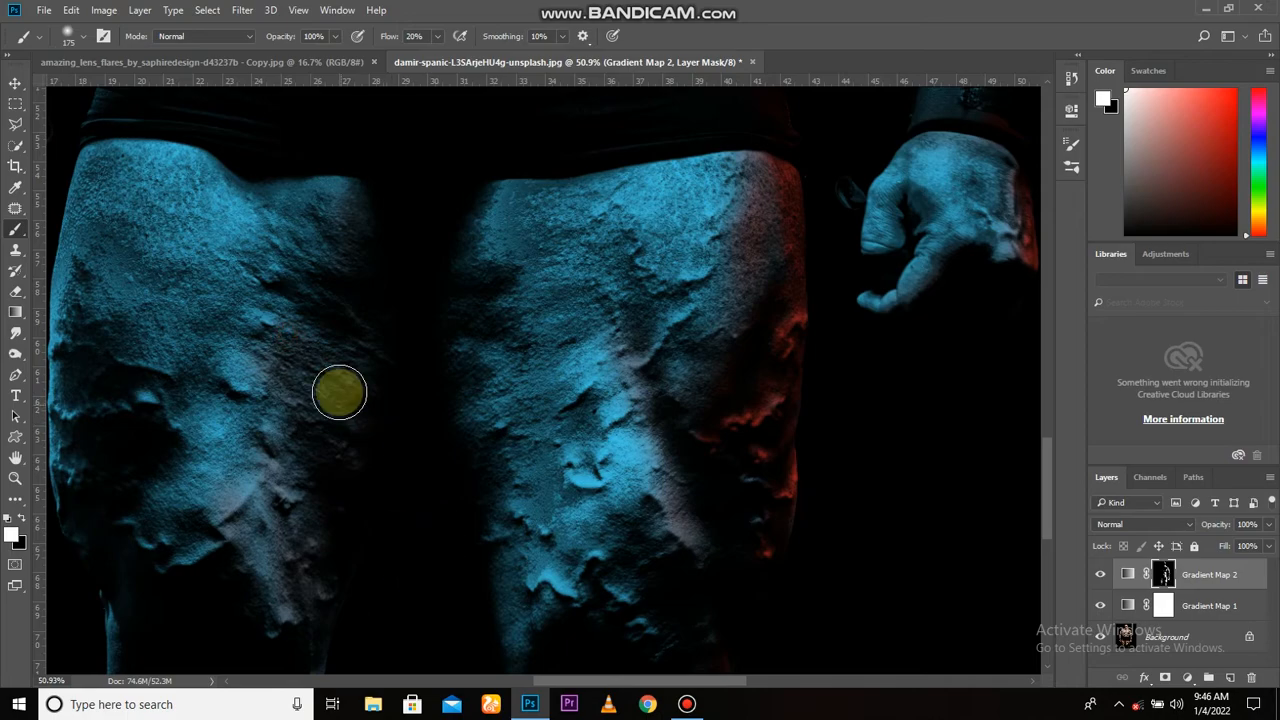
- Softly paint the mask over the inner side of the blue-lit upper arm and its tattooed forearm
{"action": "left_click", "coordinate": [400, 257], "text": "alt"}
{"action": "scroll", "coordinate": [480, 457], "scroll_direction": "down", "scroll_amount": 5}
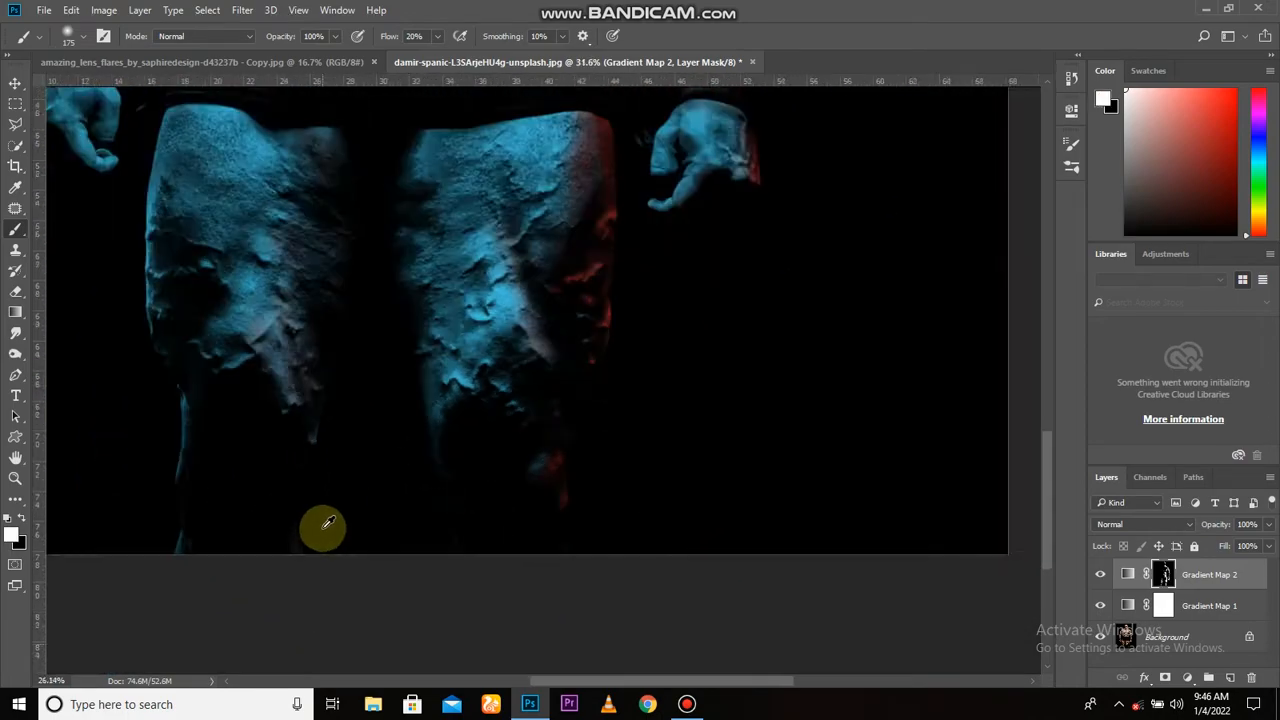
{"action": "scroll", "coordinate": [337, 429], "scroll_direction": "up", "scroll_amount": 5}
{"action": "scroll", "coordinate": [300, 440], "scroll_direction": "up", "scroll_amount": 3}
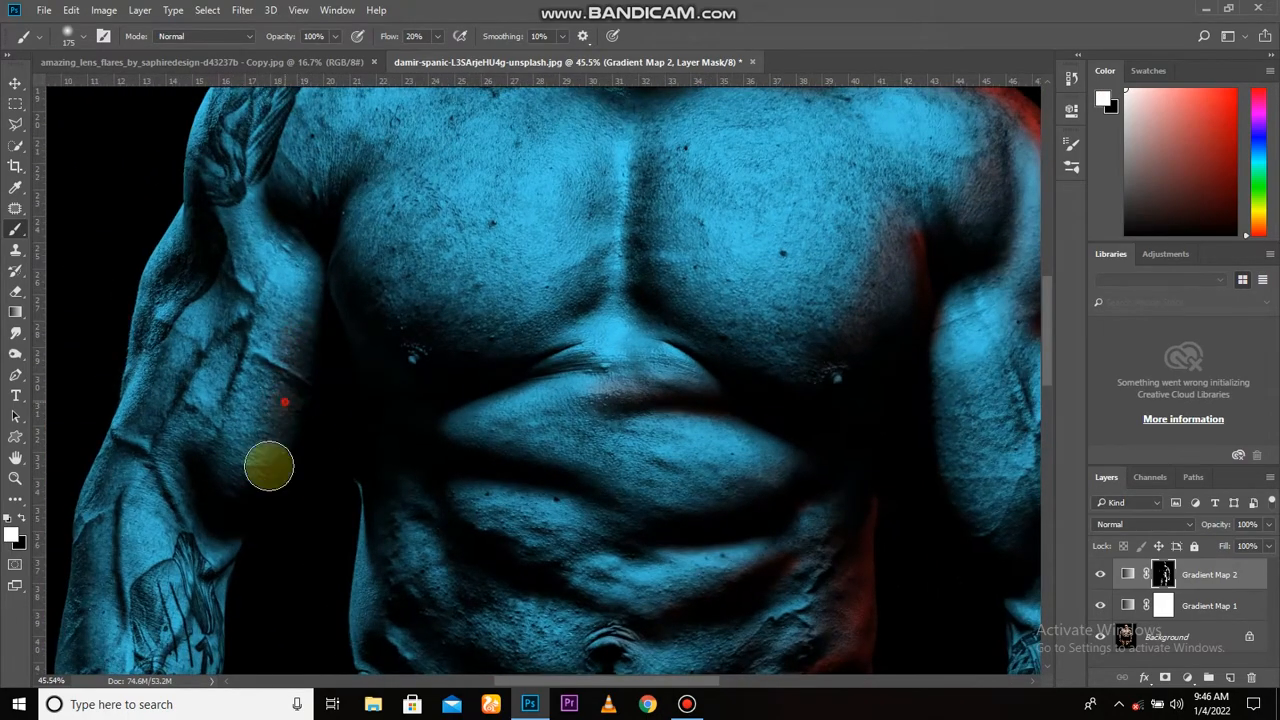
{"action": "mouse_move", "coordinate": [269, 466]}
{"action": "left_mouse_down"}
{"action": "mouse_move", "coordinate": [271, 357]}
{"action": "mouse_move", "coordinate": [240, 440]}
{"action": "left_mouse_up"}
{"action": "mouse_move", "coordinate": [271, 529]}
{"action": "left_mouse_down"}
{"action": "mouse_move", "coordinate": [301, 373]}
{"action": "mouse_move", "coordinate": [166, 626]}
{"action": "left_mouse_up"}
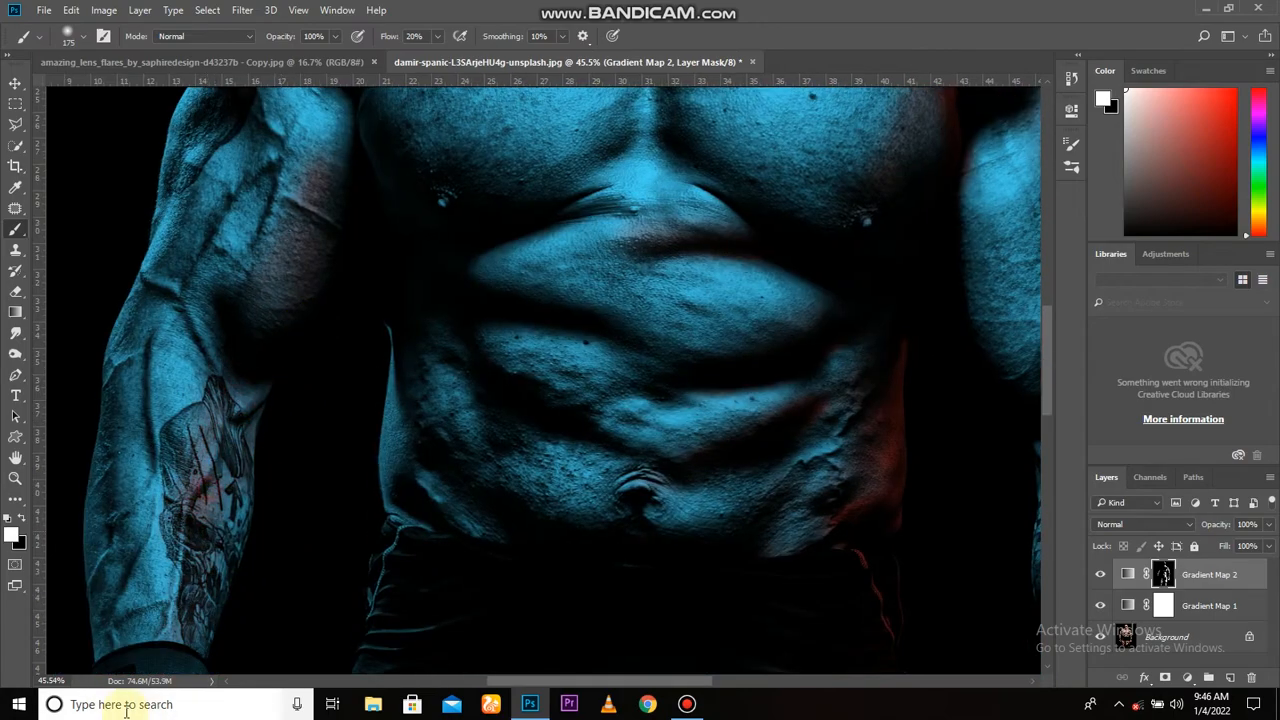
{"action": "left_click_drag", "start_coordinate": [231, 518], "coordinate": [294, 385]}
{"action": "left_click_drag", "start_coordinate": [404, 413], "coordinate": [396, 282]}
{"action": "mouse_move", "coordinate": [278, 488]}
{"action": "left_mouse_down"}
{"action": "mouse_move", "coordinate": [297, 483]}
{"action": "mouse_move", "coordinate": [287, 614]}
{"action": "left_mouse_up"}
{"action": "mouse_move", "coordinate": [330, 568]}
{"action": "left_mouse_down"}
{"action": "mouse_move", "coordinate": [345, 502]}
{"action": "mouse_move", "coordinate": [263, 614]}
{"action": "left_mouse_up"}
{"action": "mouse_move", "coordinate": [340, 450]}
{"action": "left_mouse_down"}
{"action": "mouse_move", "coordinate": [329, 549]}
{"action": "mouse_move", "coordinate": [293, 596]}
{"action": "left_mouse_up"}
{"action": "left_click_drag", "start_coordinate": [309, 280], "coordinate": [290, 350]}
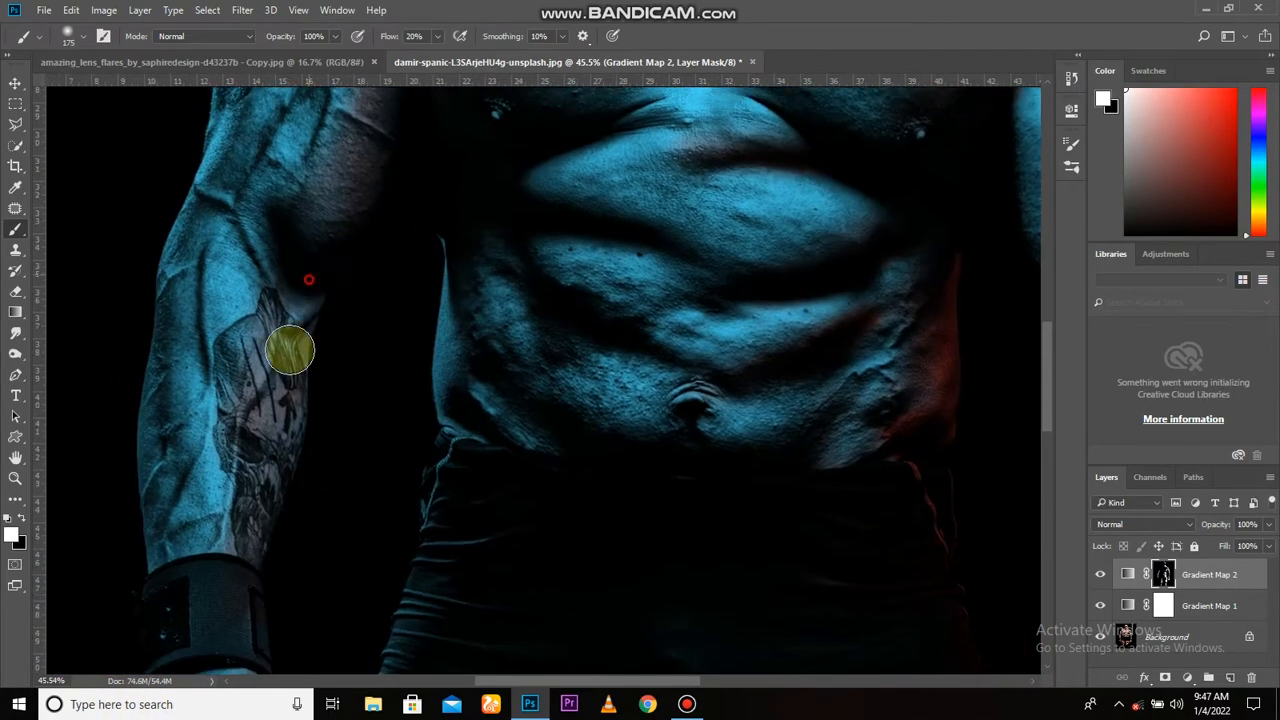
- View the whole figure and compare it with the Gradient Map 2 layer hidden and shown
{"action": "scroll", "coordinate": [351, 300], "scroll_direction": "down", "scroll_amount": 3}
{"action": "scroll", "coordinate": [420, 560], "scroll_direction": "down", "scroll_amount": 4}
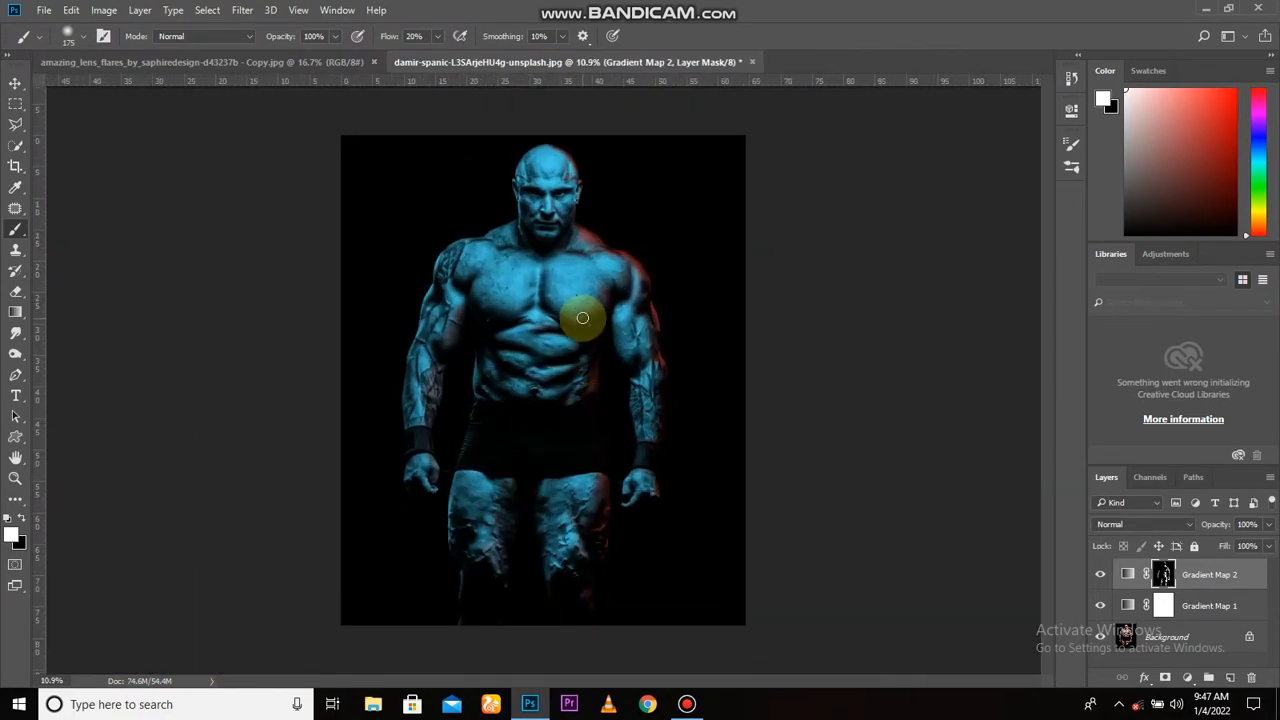
{"action": "scroll", "coordinate": [582, 318], "scroll_direction": "up", "scroll_amount": 2}
{"action": "left_click", "coordinate": [1100, 574]}
{"action": "left_click", "coordinate": [1100, 574]}
- Lower the brush flow to 8%, enlarge the brush to 400 px and softly paint the mask over the red-lit side of the head and face
{"action": "scroll", "coordinate": [565, 378], "scroll_direction": "down", "scroll_amount": 2}
{"action": "scroll", "coordinate": [582, 306], "scroll_direction": "up", "scroll_amount": 2}
{"action": "scroll", "coordinate": [532, 268], "scroll_direction": "up", "scroll_amount": 1}
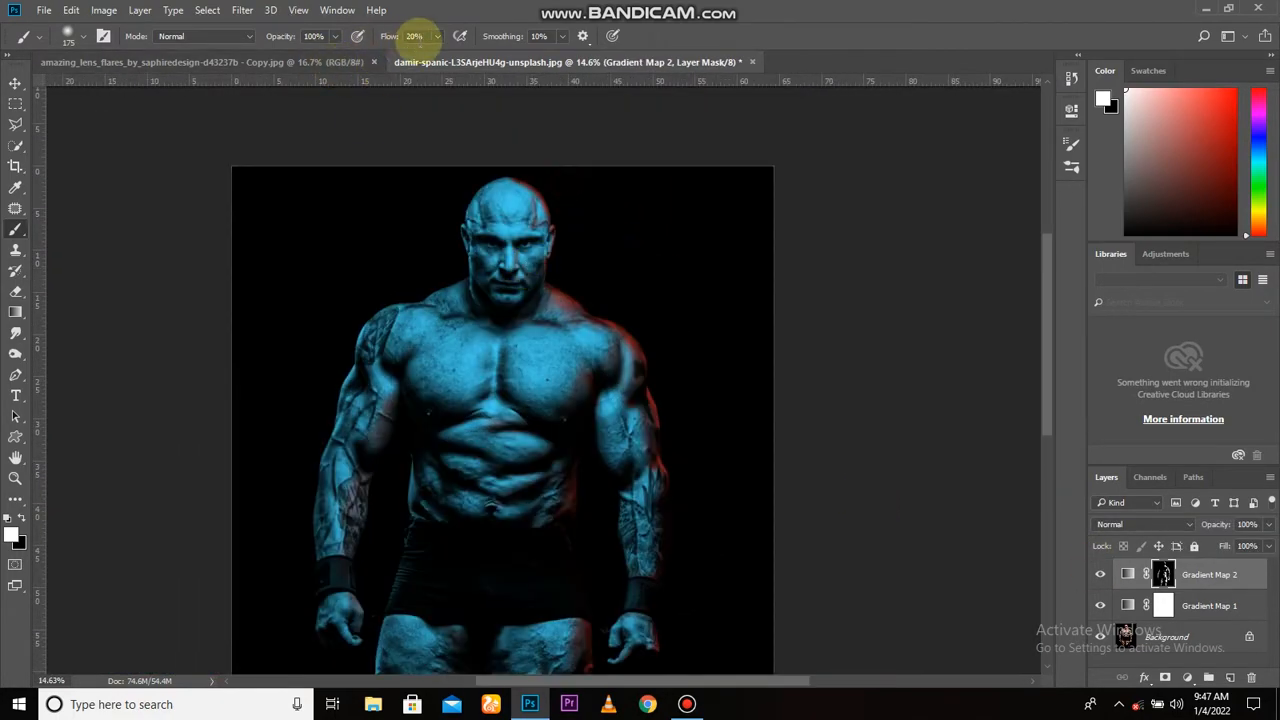
{"action": "scroll", "coordinate": [580, 328], "scroll_direction": "up", "scroll_amount": 1}
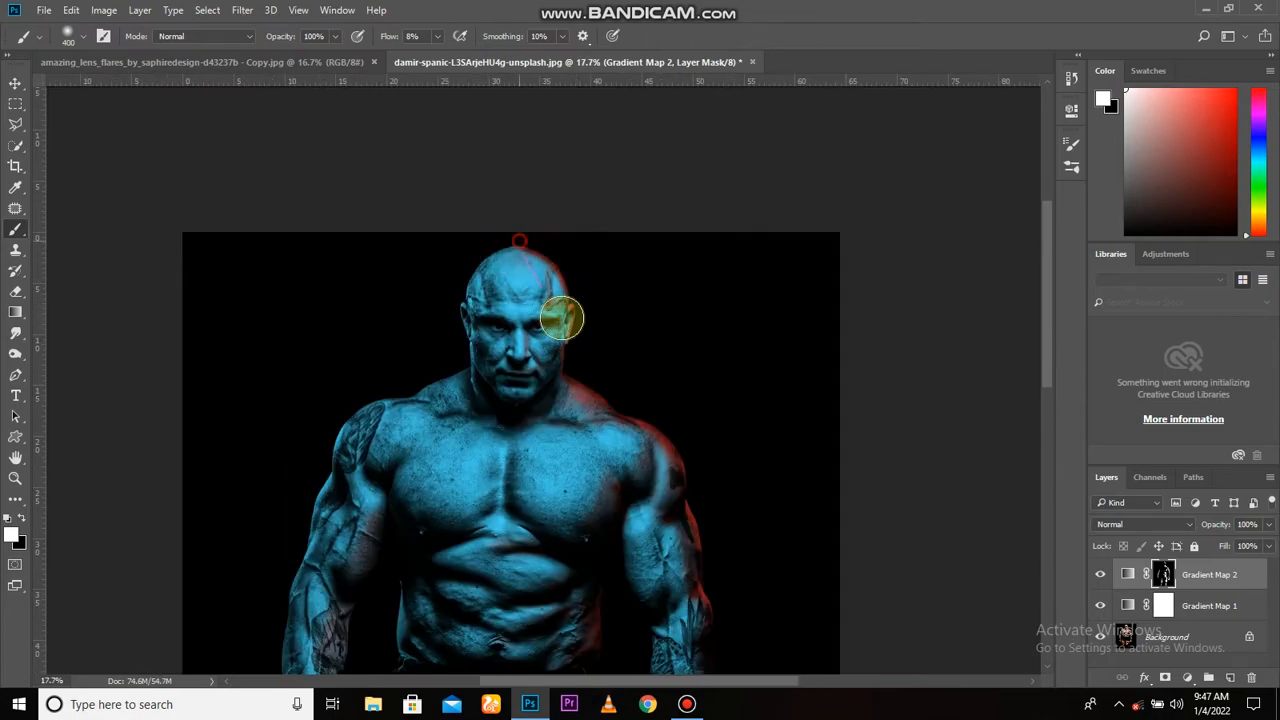
{"action": "mouse_move", "coordinate": [562, 318]}
{"action": "left_mouse_down"}
{"action": "mouse_move", "coordinate": [494, 251]}
{"action": "mouse_move", "coordinate": [549, 257]}
{"action": "mouse_move", "coordinate": [566, 382]}
{"action": "left_mouse_up"}
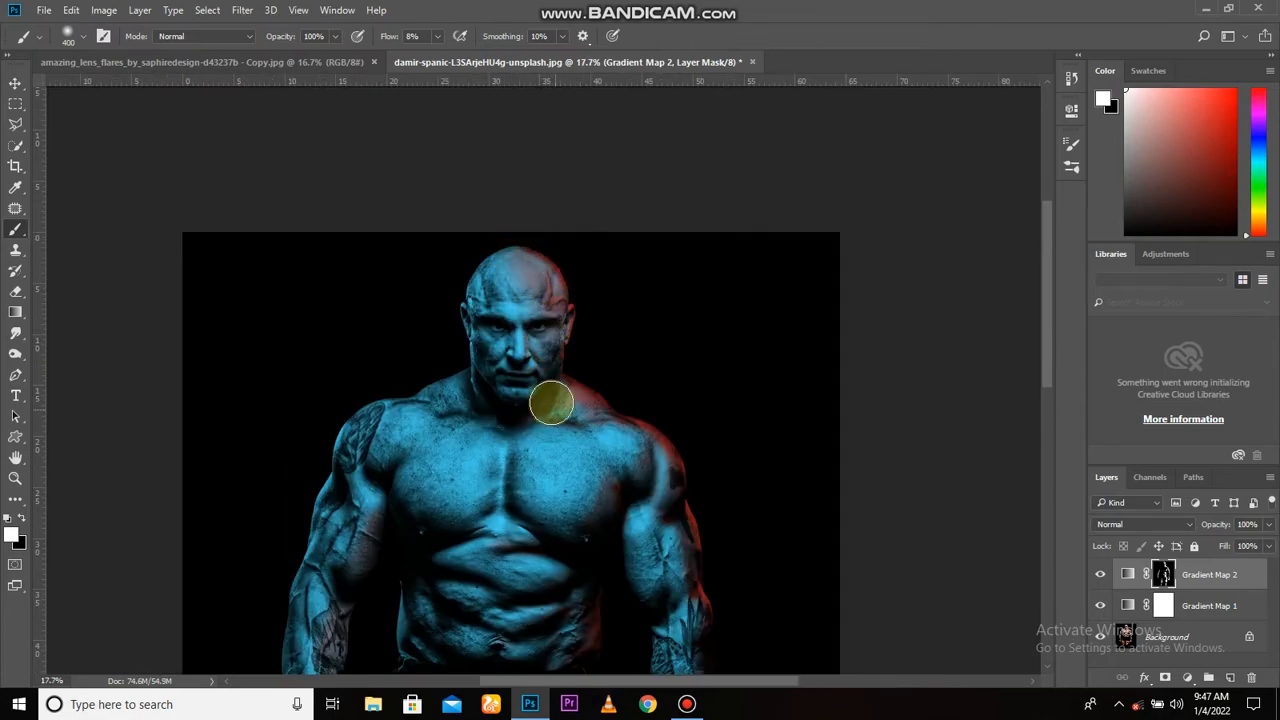
- Reduce the brush to 175 px and softly paint the mask over the side of the head, the neck and the shoulder
{"action": "scroll", "coordinate": [536, 334], "scroll_direction": "up", "scroll_amount": 2}
{"action": "key", "text": "bracketleft"}
{"action": "key", "text": "bracketleft"}
{"action": "key", "text": "bracketleft"}
{"action": "key", "text": "bracketleft"}
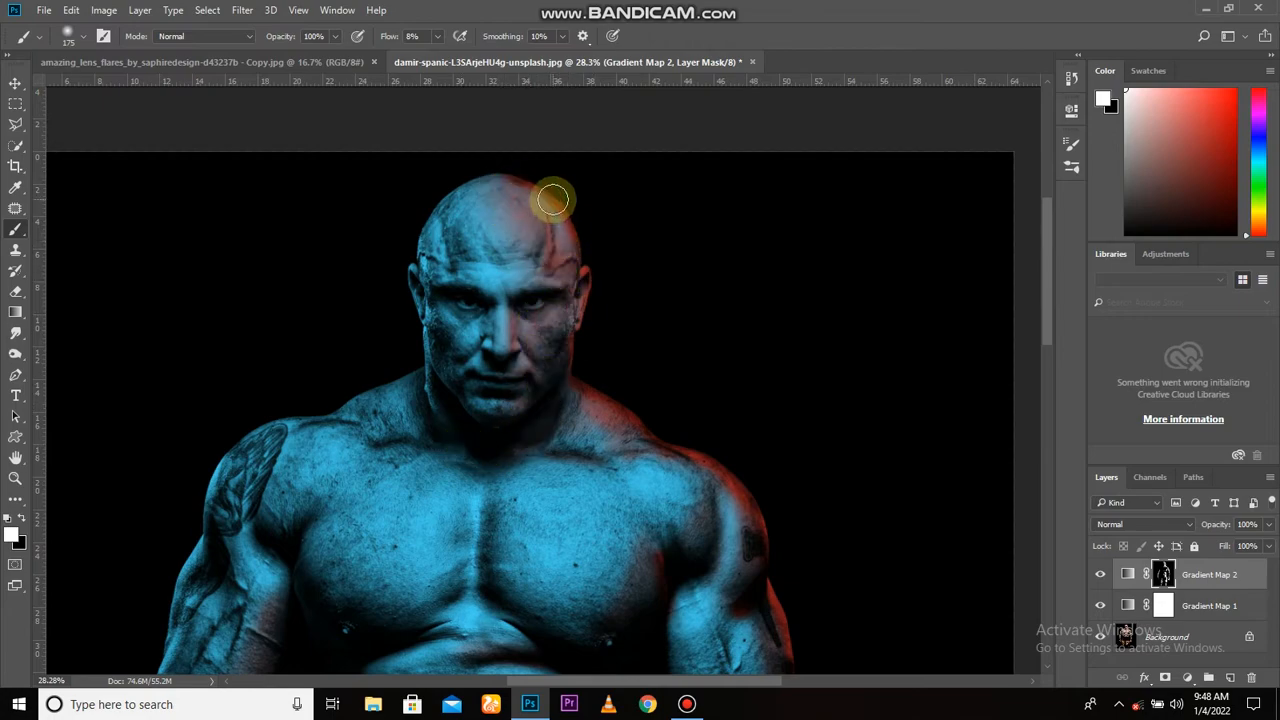
{"action": "scroll", "coordinate": [605, 380], "scroll_direction": "down", "scroll_amount": 1}
{"action": "left_click_drag", "start_coordinate": [613, 403], "coordinate": [729, 523]}
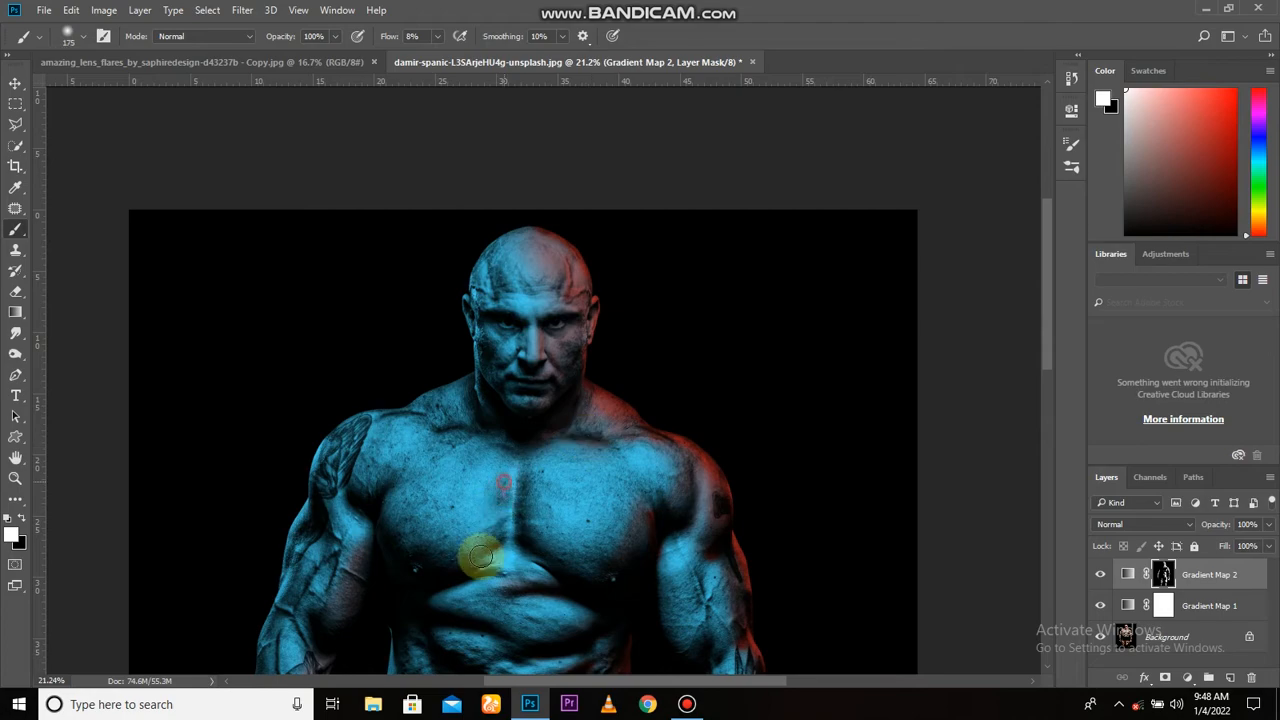
- Enlarge the brush to 300 px and softly paint the mask over the chest, the shoulder and the outer arm down to the wrist
{"action": "mouse_move", "coordinate": [597, 468]}
{"action": "left_mouse_down"}
{"action": "mouse_move", "coordinate": [700, 520]}
{"action": "mouse_move", "coordinate": [613, 577]}
{"action": "left_mouse_up"}
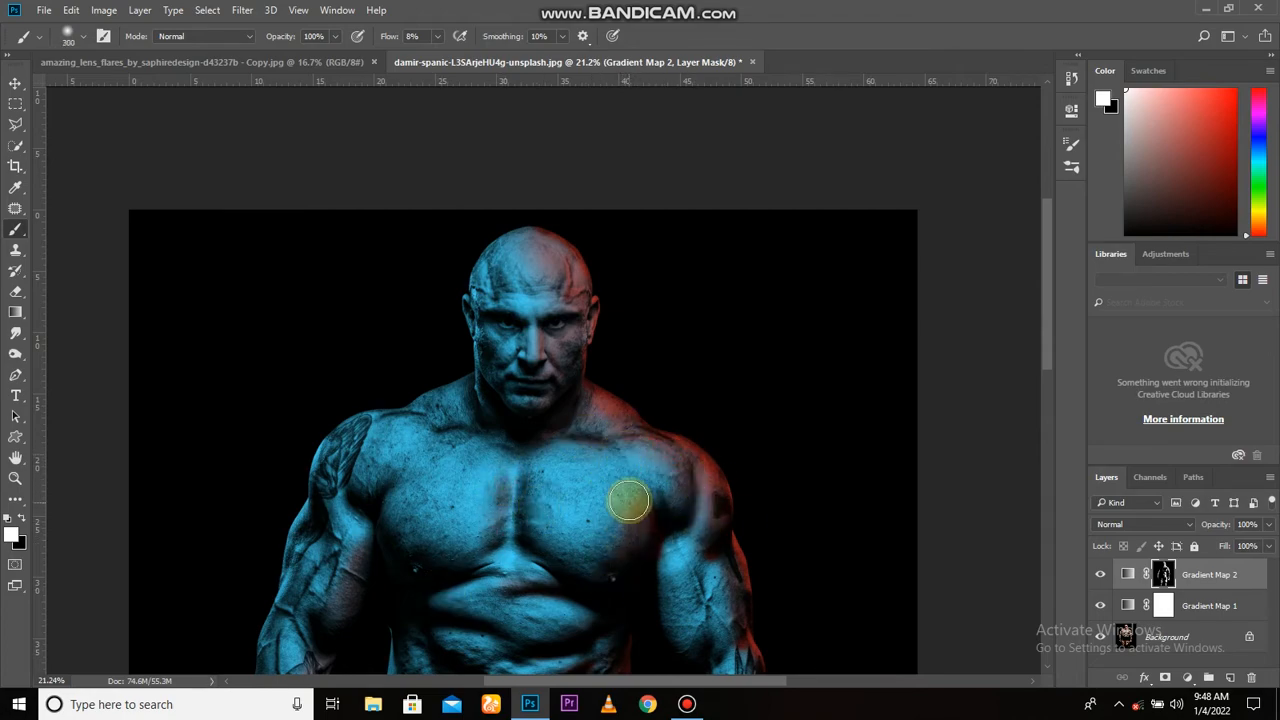
{"action": "mouse_move", "coordinate": [628, 500]}
{"action": "left_mouse_down"}
{"action": "mouse_move", "coordinate": [449, 600]}
{"action": "mouse_move", "coordinate": [663, 490]}
{"action": "left_mouse_up"}
{"action": "scroll", "coordinate": [706, 495], "scroll_direction": "down", "scroll_amount": 2}
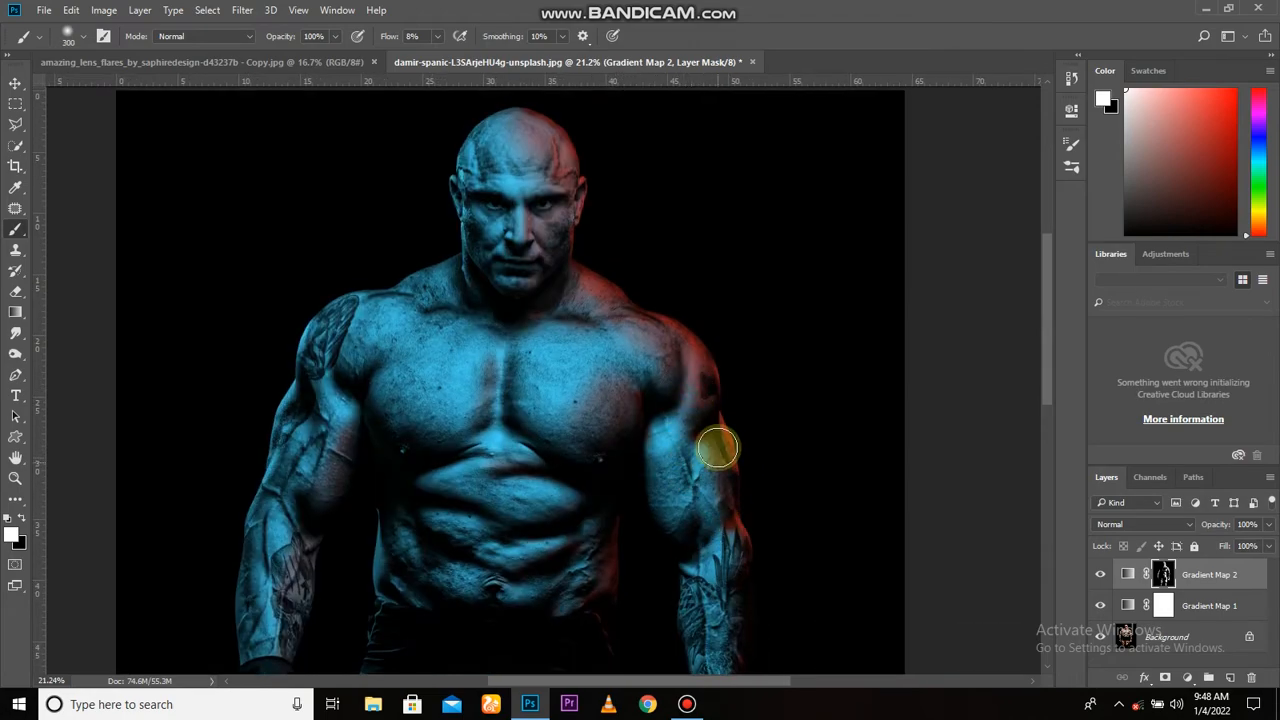
{"action": "scroll", "coordinate": [720, 530], "scroll_direction": "down", "scroll_amount": 1}
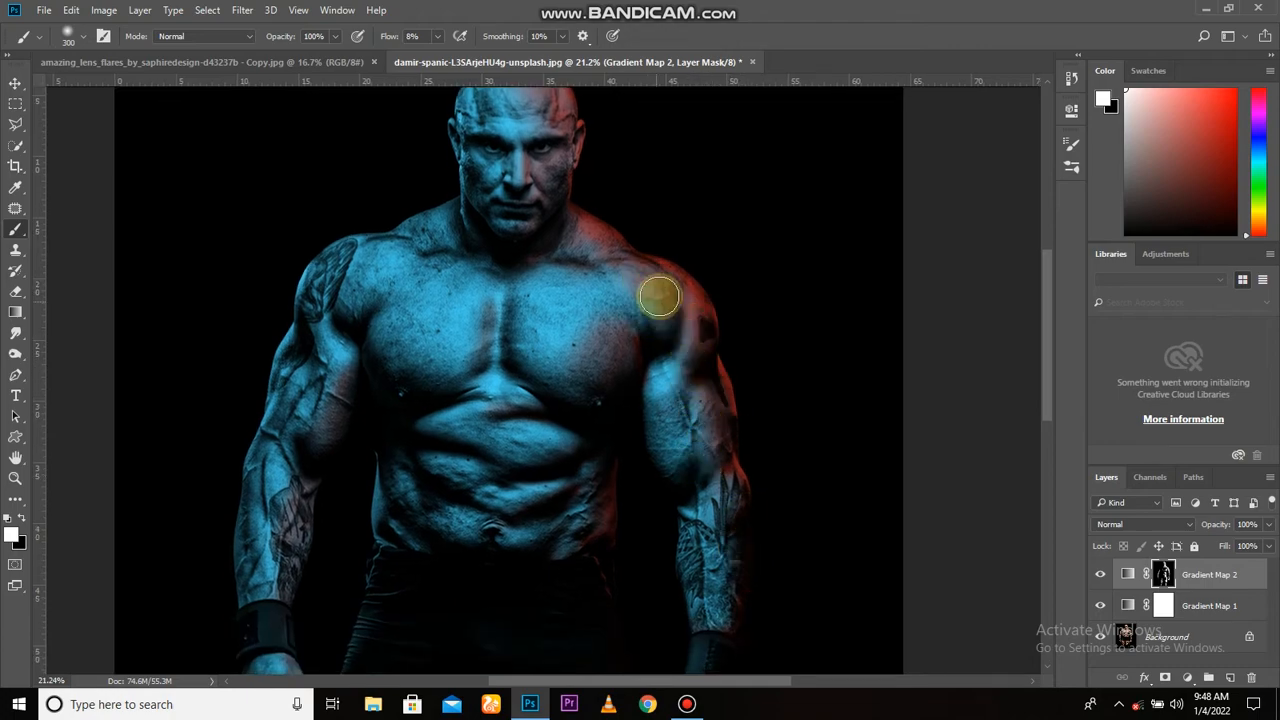
{"action": "scroll", "coordinate": [750, 545], "scroll_direction": "down", "scroll_amount": 1}
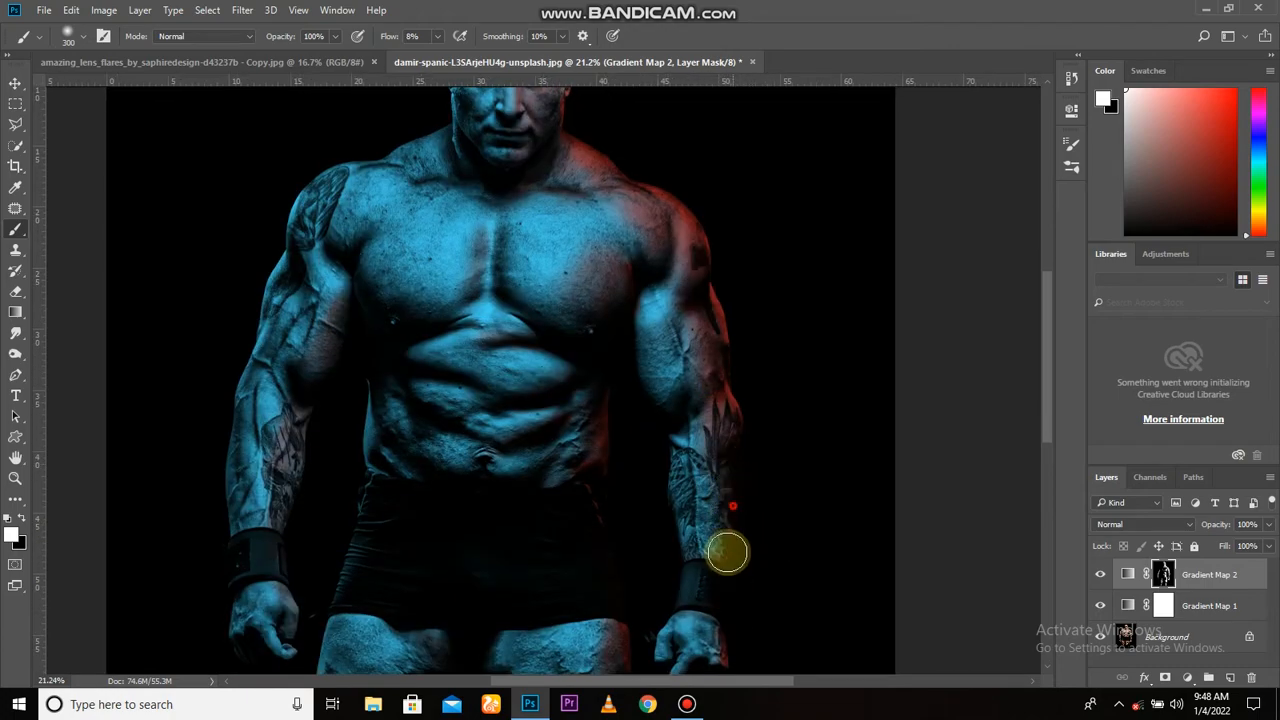
{"action": "scroll", "coordinate": [725, 570], "scroll_direction": "down", "scroll_amount": 1}
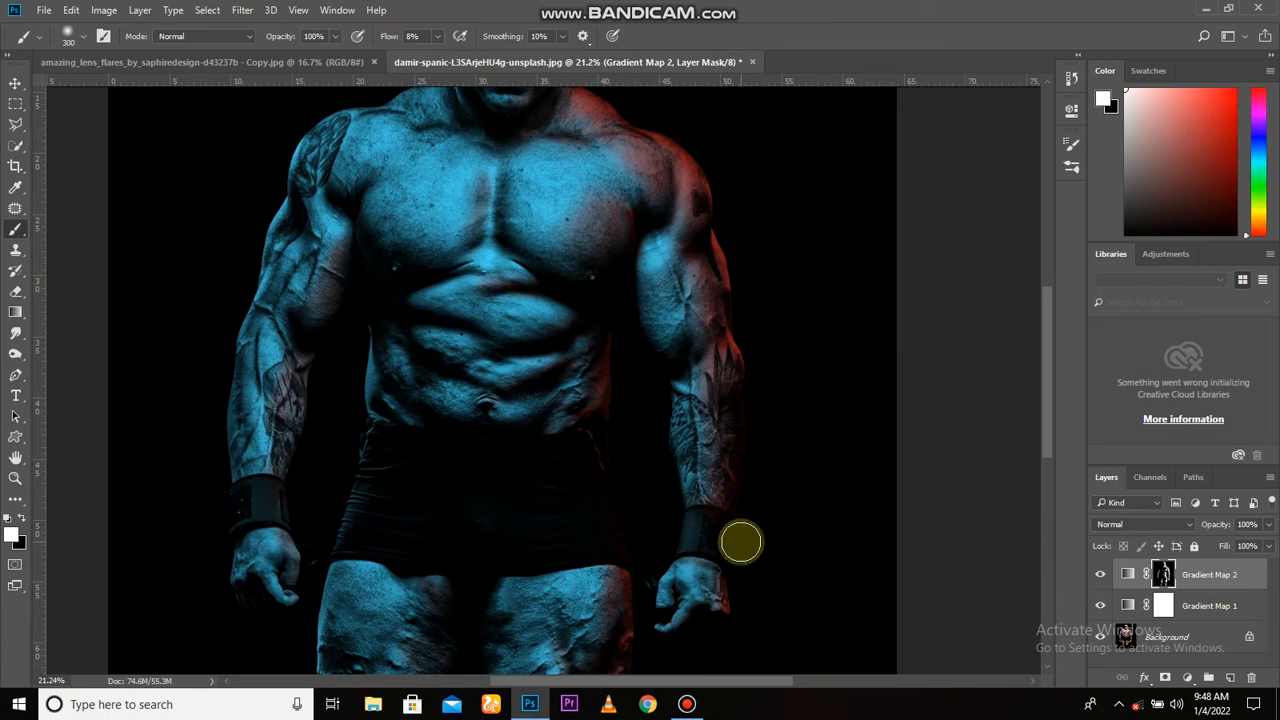
{"action": "scroll", "coordinate": [762, 463], "scroll_direction": "down", "scroll_amount": 1}
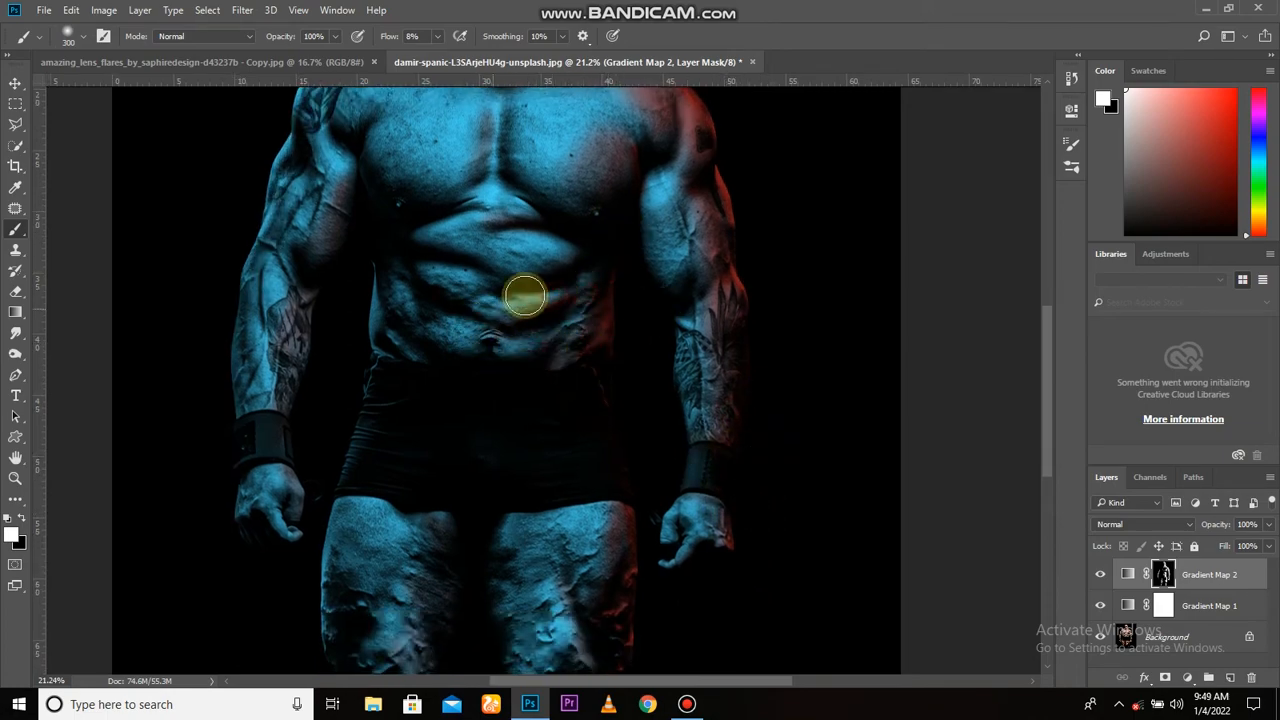
- Softly paint the mask over the red-lit side of the abdominal muscles and the outer chest
{"action": "left_click_drag", "start_coordinate": [575, 252], "coordinate": [513, 227]}
{"action": "scroll", "coordinate": [597, 231], "scroll_direction": "up", "scroll_amount": 2}
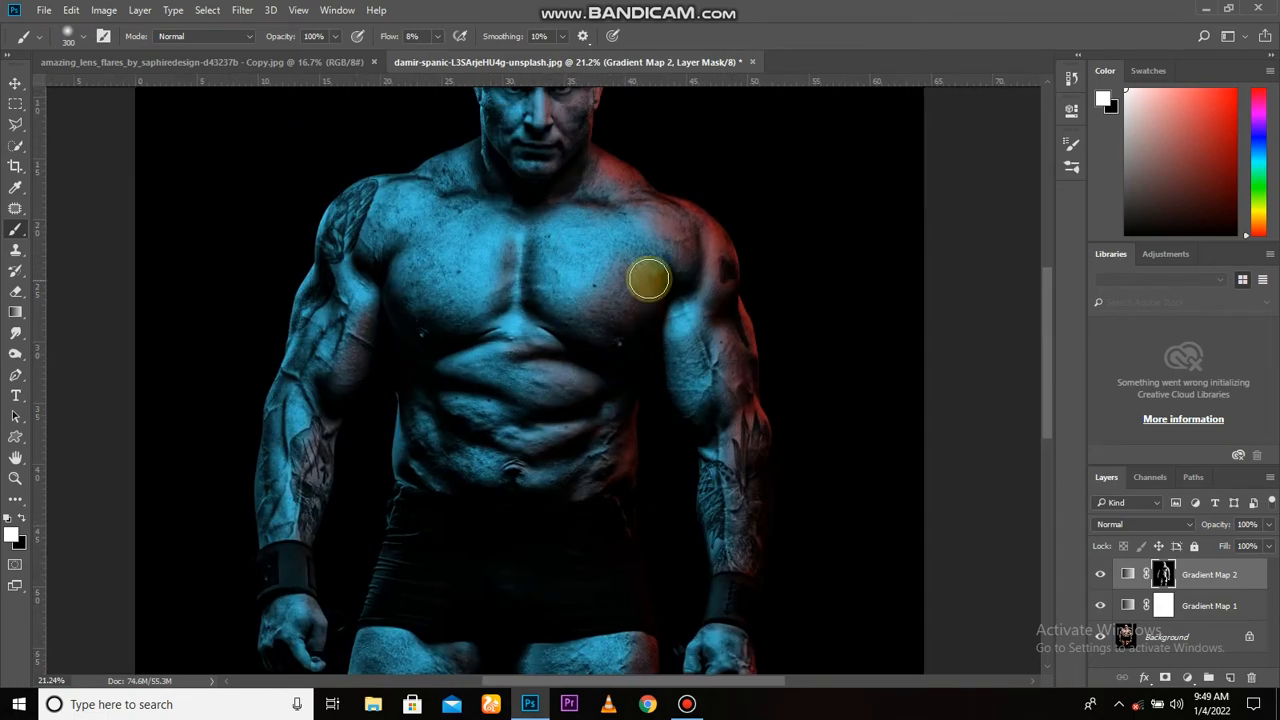
{"action": "scroll", "coordinate": [542, 376], "scroll_direction": "down", "scroll_amount": 1}
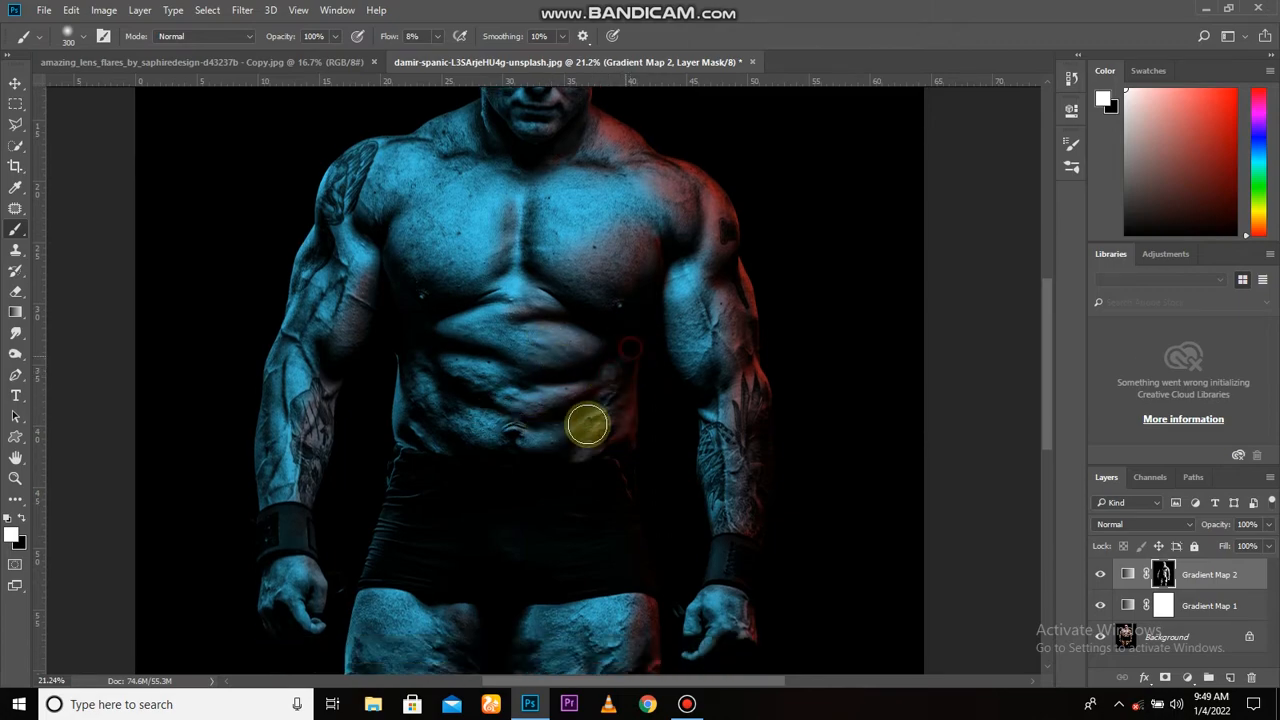
- Softly paint the mask over the front of the red-lit thigh and the lower leg beneath it
{"action": "scroll", "coordinate": [587, 425], "scroll_direction": "down", "scroll_amount": 3}
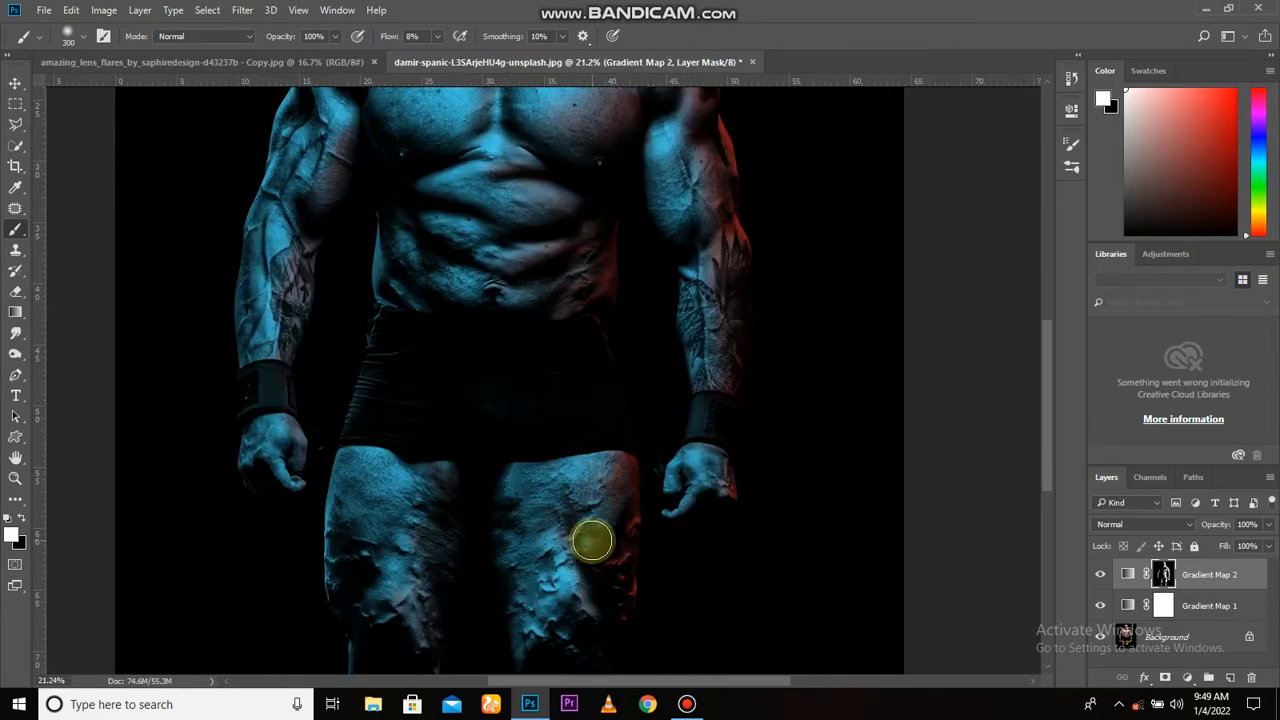
{"action": "scroll", "coordinate": [600, 545], "scroll_direction": "down", "scroll_amount": 2}
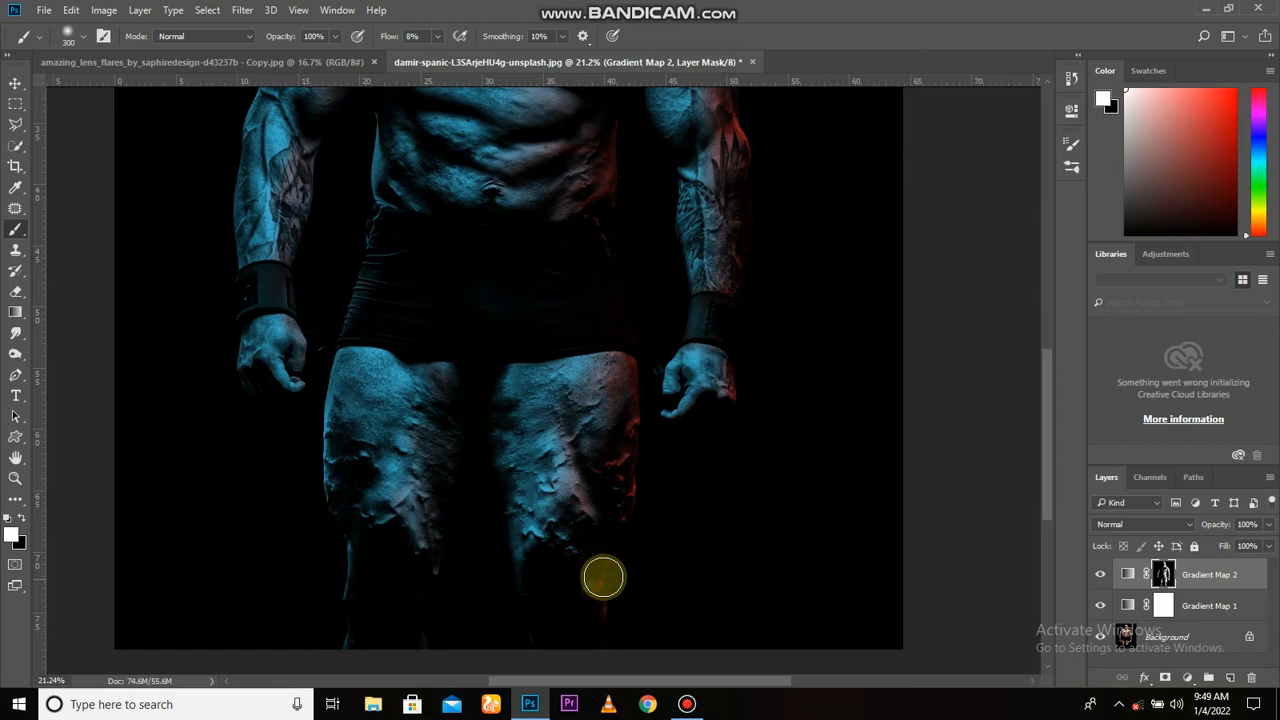
{"action": "scroll", "coordinate": [500, 506], "scroll_direction": "down", "scroll_amount": 1}
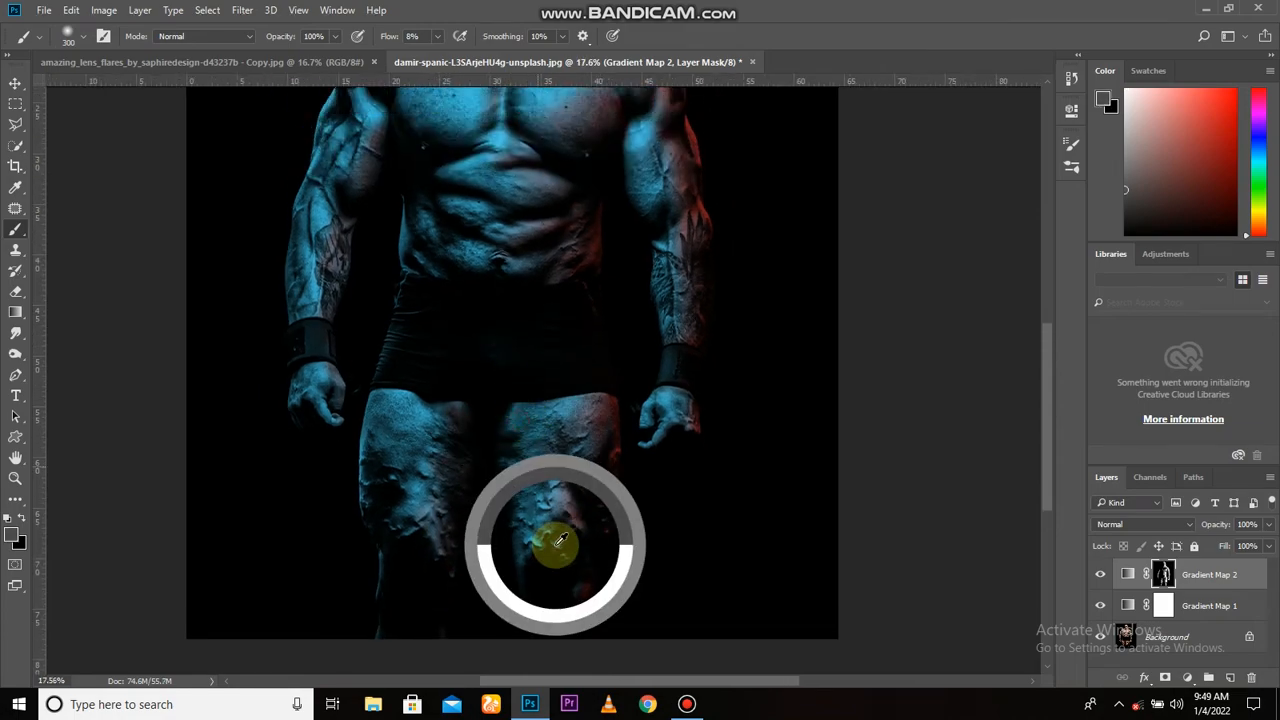
- Softly build up the mask over the inner side of the opposite arm and its tattooed forearm
{"action": "left_click_drag", "start_coordinate": [385, 414], "coordinate": [428, 534]}
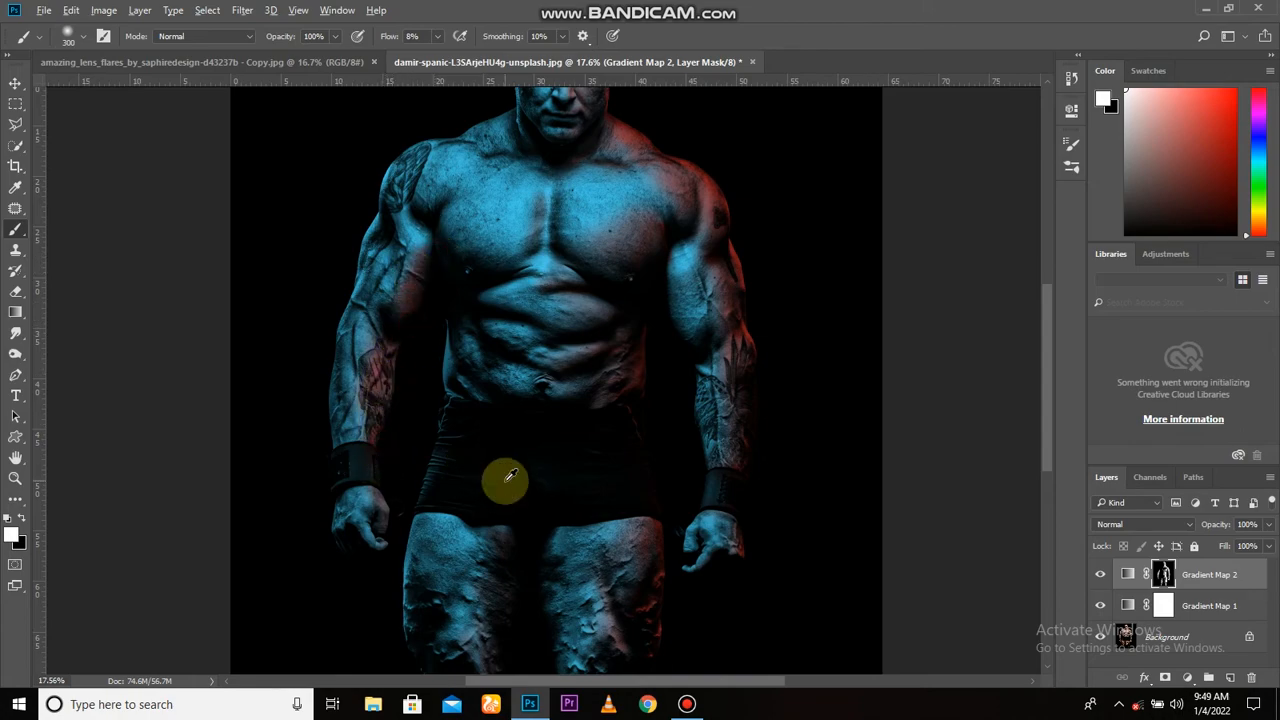
{"action": "scroll", "coordinate": [495, 472], "scroll_direction": "down", "scroll_amount": 1}
{"action": "scroll", "coordinate": [670, 337], "scroll_direction": "up", "scroll_amount": 1}
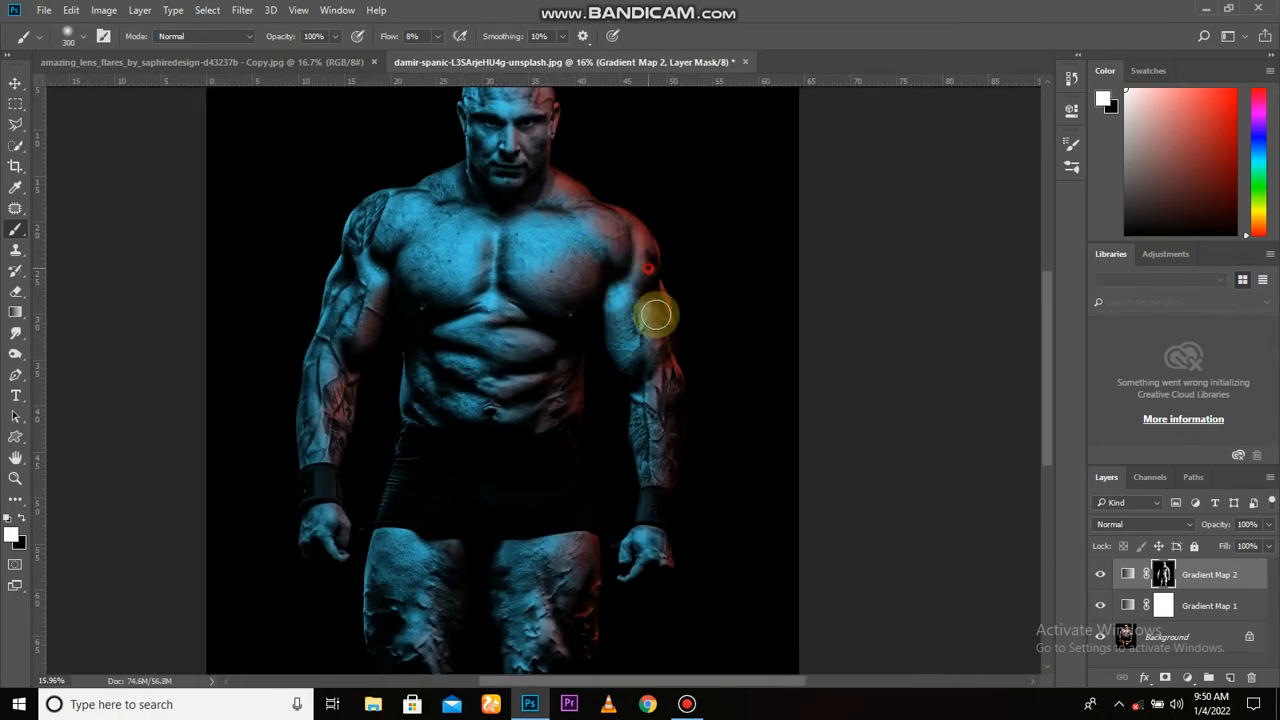
- Build up the mask along the outer edge of the red-lit arm from the shoulder down to the wrist and hand
{"action": "left_click_drag", "start_coordinate": [657, 332], "coordinate": [660, 358]}
{"action": "left_click_drag", "start_coordinate": [662, 303], "coordinate": [686, 407]}
{"action": "left_click_drag", "start_coordinate": [694, 348], "coordinate": [691, 452]}
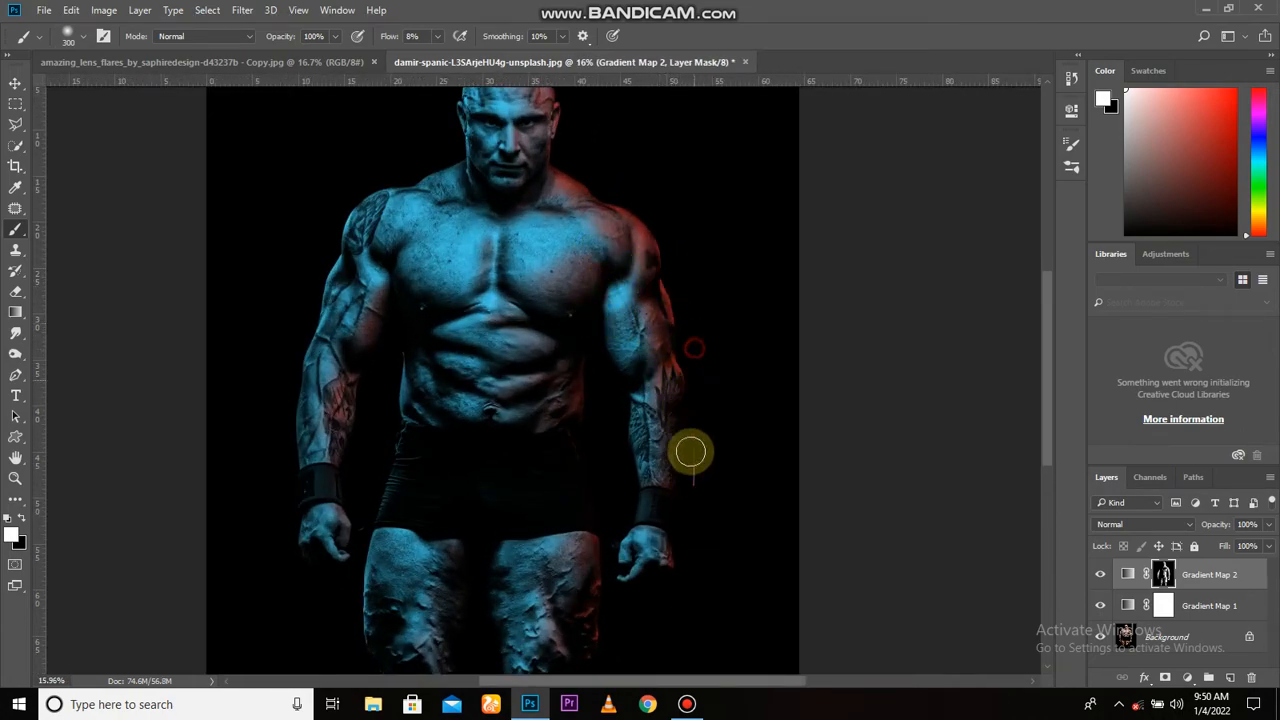
{"action": "left_click_drag", "start_coordinate": [710, 408], "coordinate": [689, 501]}
{"action": "left_click_drag", "start_coordinate": [593, 175], "coordinate": [654, 309]}
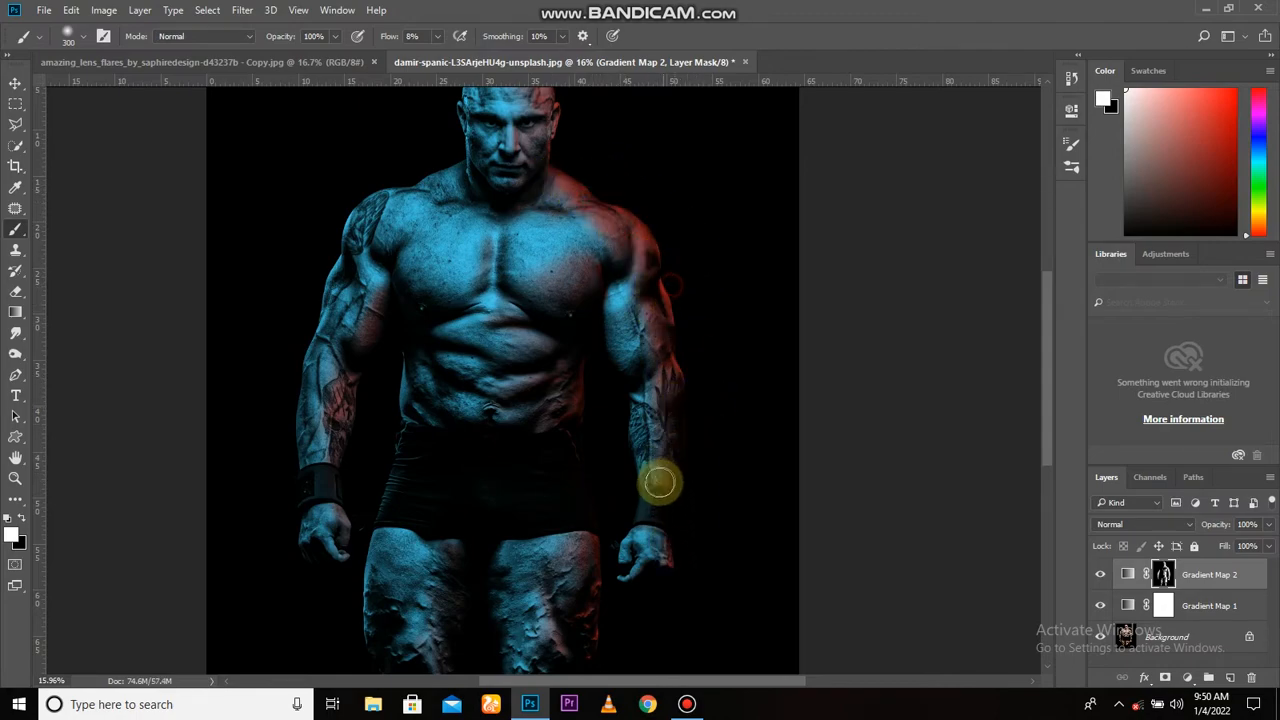
{"action": "left_click_drag", "start_coordinate": [673, 489], "coordinate": [664, 556]}
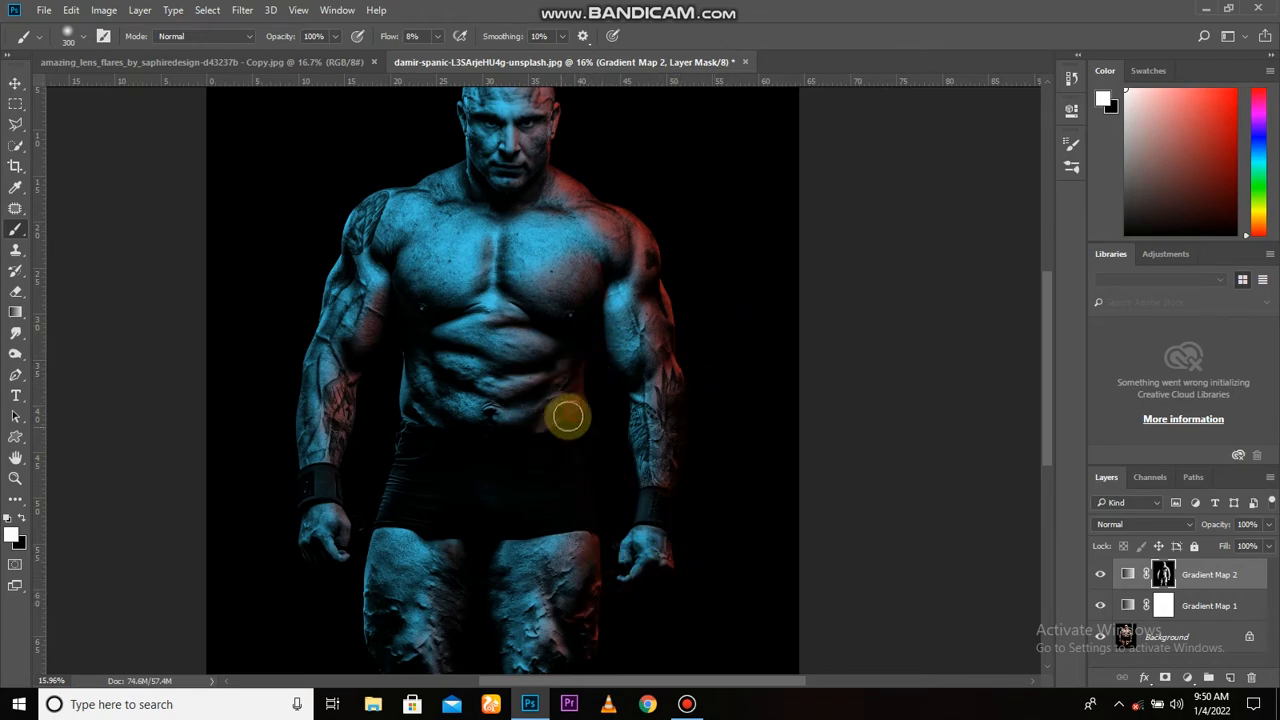
- Build up the mask over the red-lit side of the waist, the lower abdomen and the outer edge of the shorts
{"action": "mouse_move", "coordinate": [580, 343]}
{"action": "left_mouse_down"}
{"action": "mouse_move", "coordinate": [554, 417]}
{"action": "mouse_move", "coordinate": [574, 348]}
{"action": "left_mouse_up"}
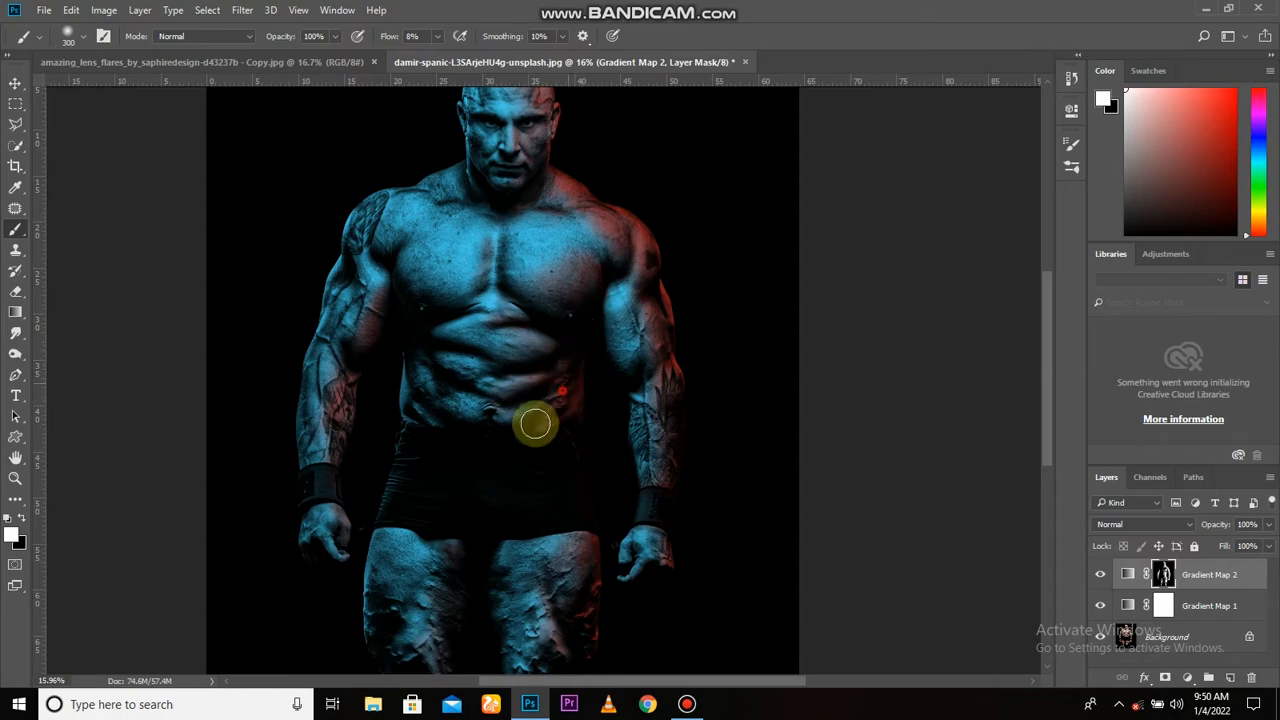
{"action": "mouse_move", "coordinate": [535, 423]}
{"action": "left_mouse_down"}
{"action": "mouse_move", "coordinate": [580, 406]}
{"action": "mouse_move", "coordinate": [573, 532]}
{"action": "left_mouse_up"}
{"action": "mouse_move", "coordinate": [586, 507]}
{"action": "left_mouse_down"}
{"action": "mouse_move", "coordinate": [563, 528]}
{"action": "mouse_move", "coordinate": [573, 544]}
{"action": "mouse_move", "coordinate": [588, 418]}
{"action": "left_mouse_up"}
{"action": "left_click_drag", "start_coordinate": [585, 410], "coordinate": [568, 440]}
{"action": "left_click_drag", "start_coordinate": [590, 342], "coordinate": [571, 423]}
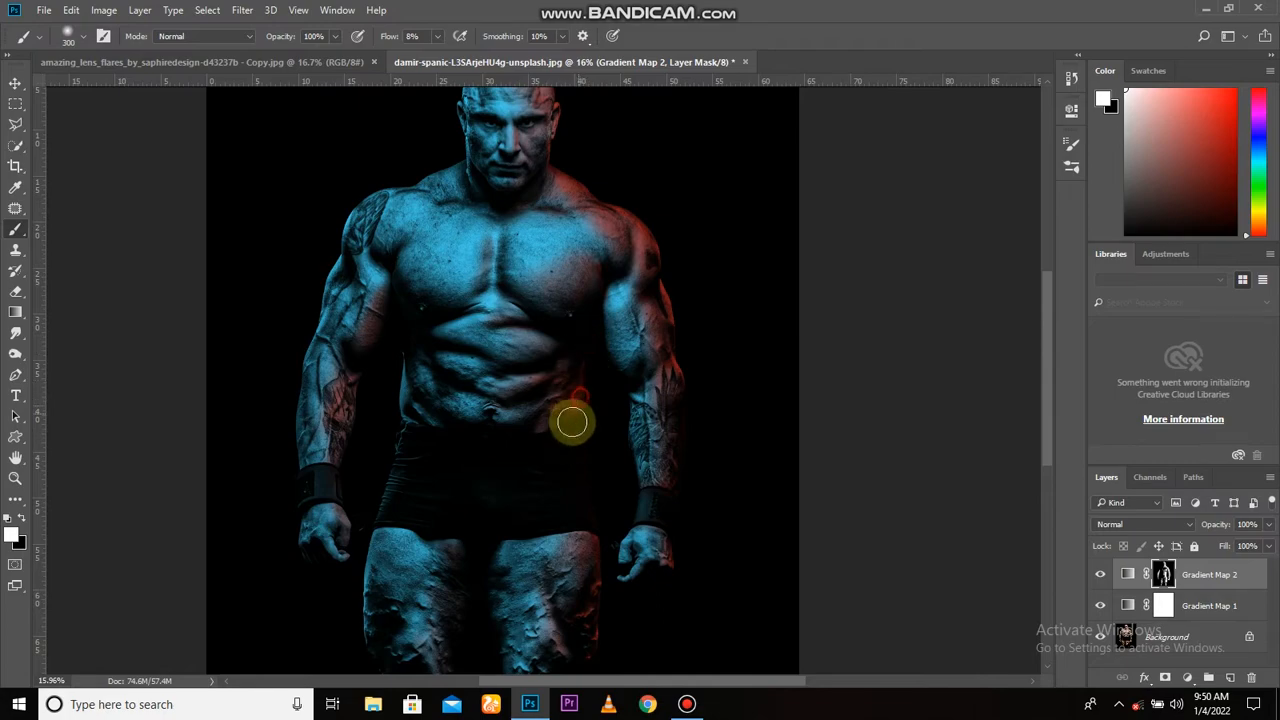
- Build up the Gradient Map 2 mask over the red-lit side of the chest, the waist and the edge of the head
{"action": "left_click_drag", "start_coordinate": [600, 264], "coordinate": [595, 287]}
{"action": "left_click", "coordinate": [556, 334]}
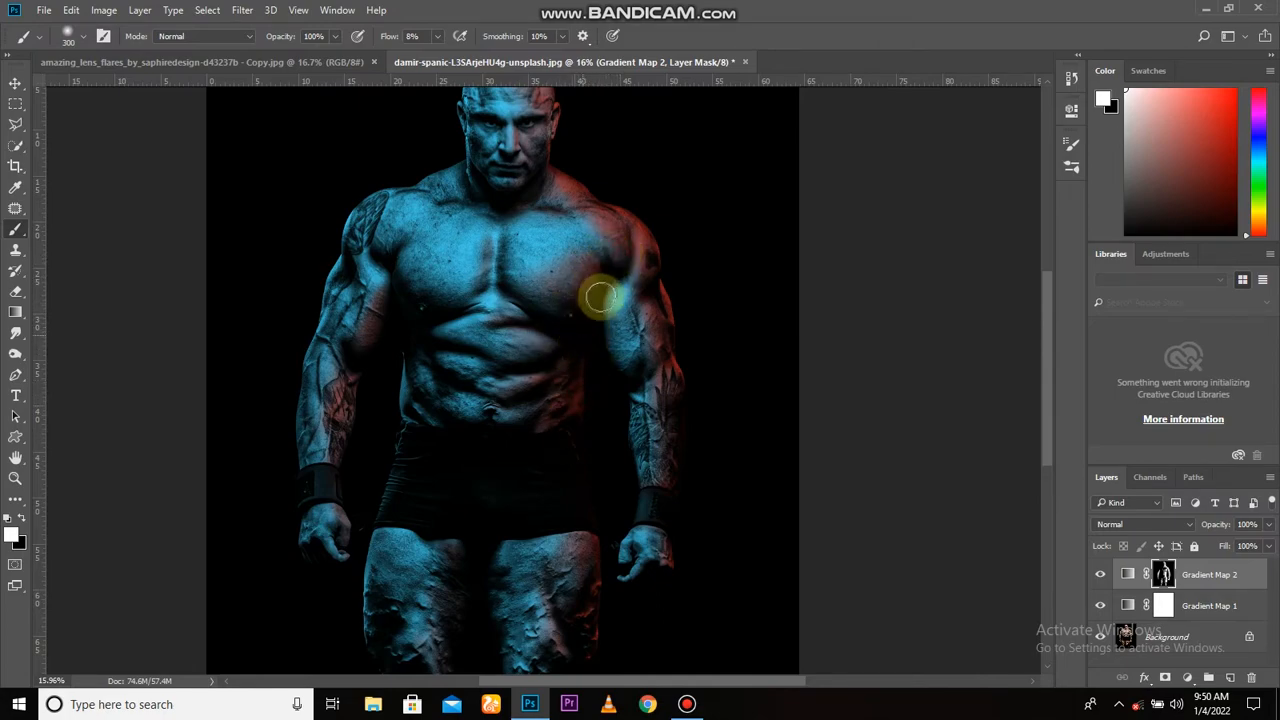
{"action": "left_click_drag", "start_coordinate": [600, 297], "coordinate": [587, 269]}
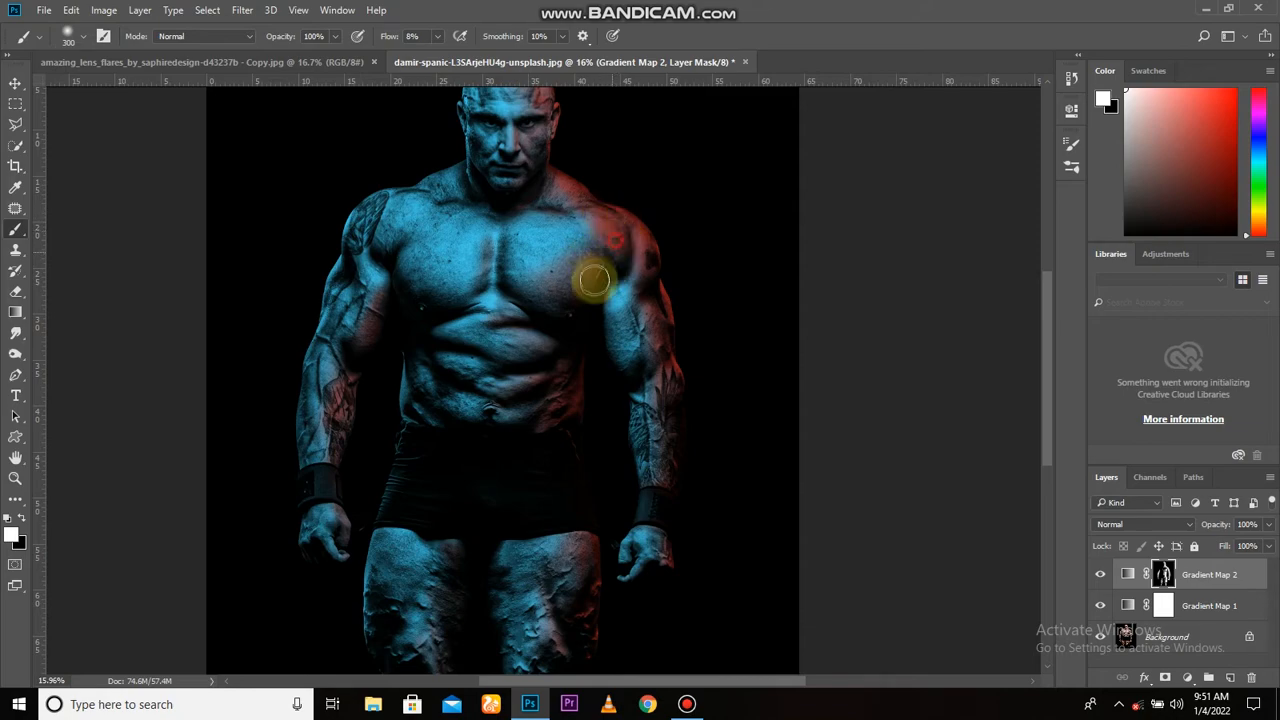
{"action": "scroll", "coordinate": [553, 375], "scroll_direction": "down", "scroll_amount": 2}
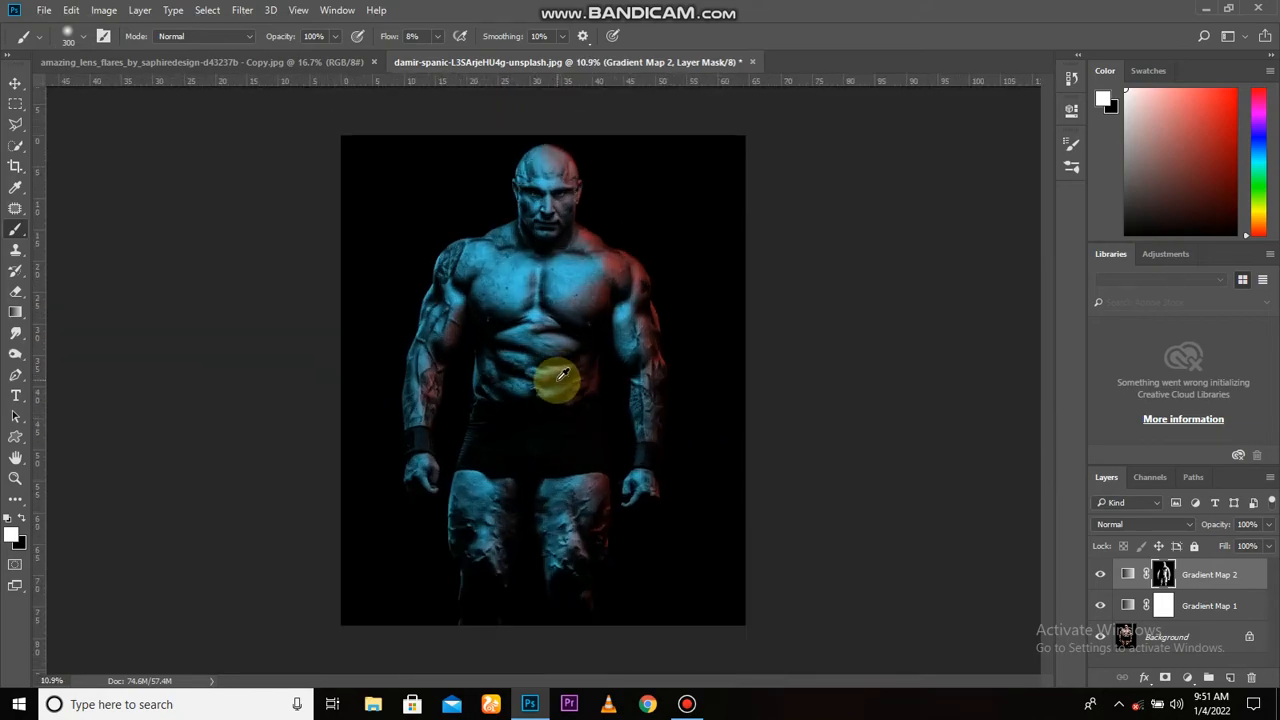
{"action": "scroll", "coordinate": [587, 180], "scroll_direction": "up", "scroll_amount": 4}
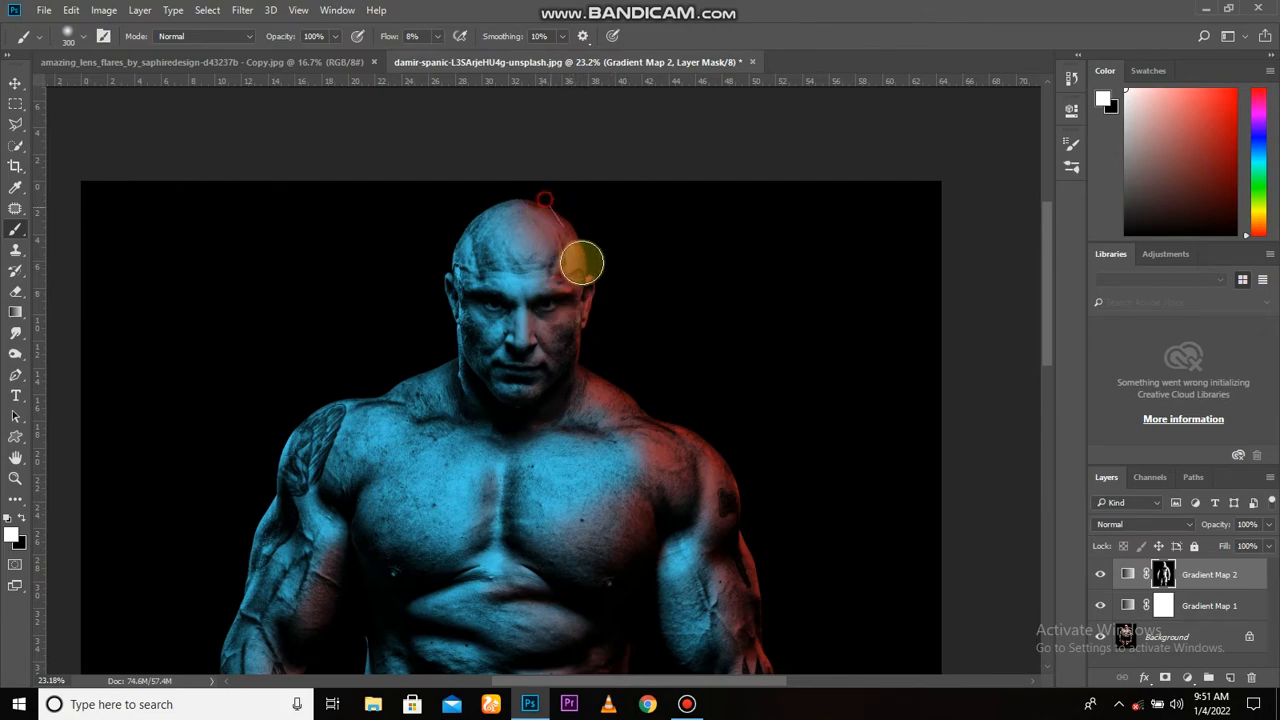
{"action": "scroll", "coordinate": [701, 370], "scroll_direction": "down", "scroll_amount": 5}
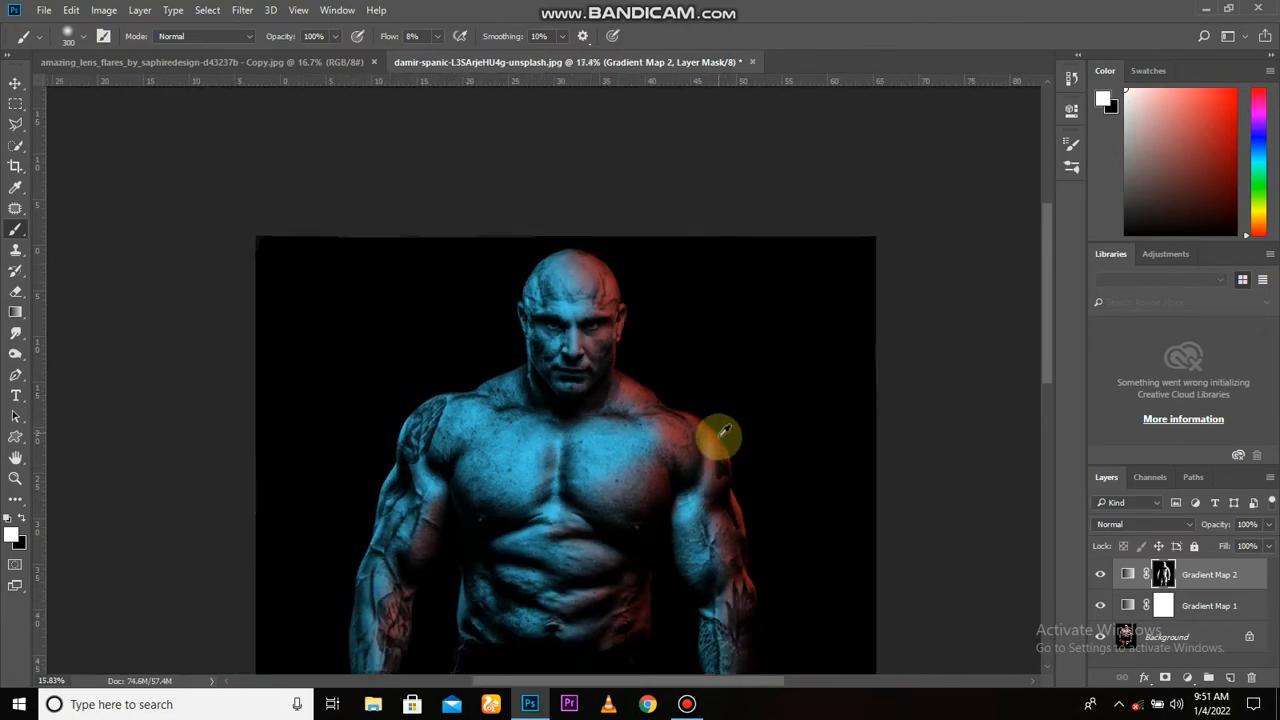
- Compare the photo with Gradient Map 2 hidden and shown to judge the red light
{"action": "left_click", "coordinate": [1100, 575]}
{"action": "left_click", "coordinate": [1100, 575]}
{"action": "left_click", "coordinate": [1127, 525]}
{"action": "left_click", "coordinate": [1127, 527]}
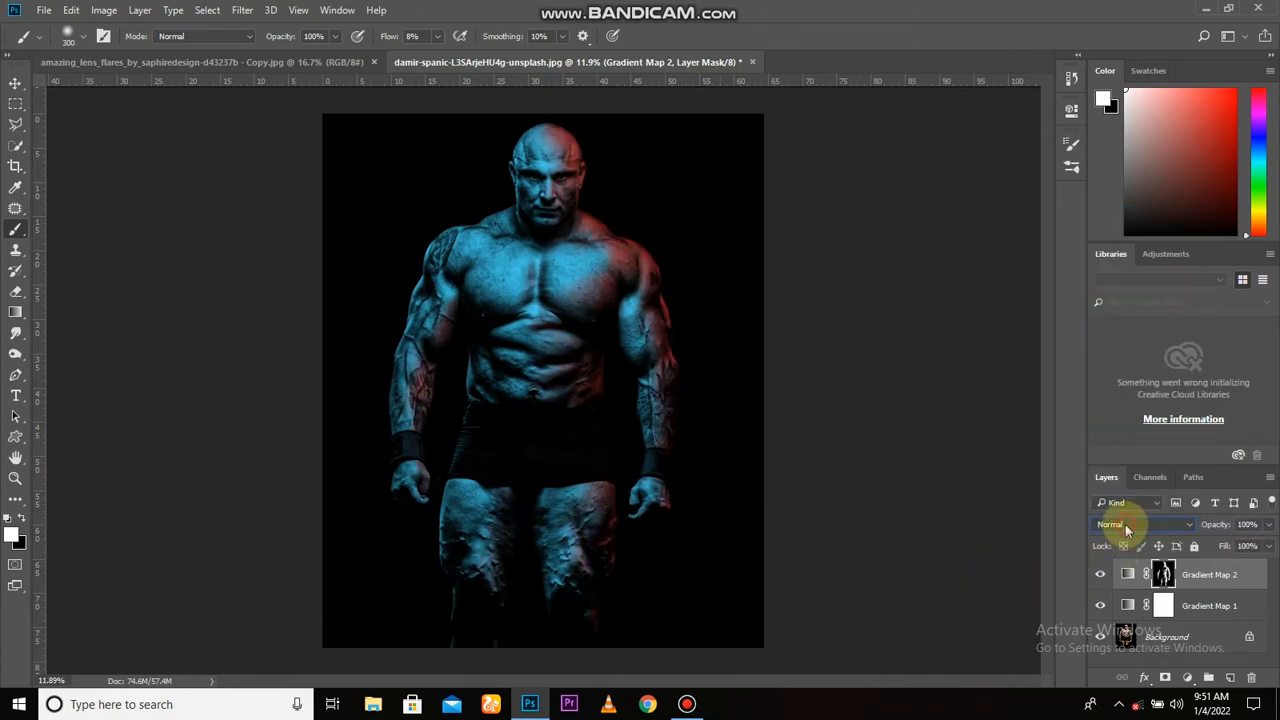
{"action": "key", "text": "alt+v"}
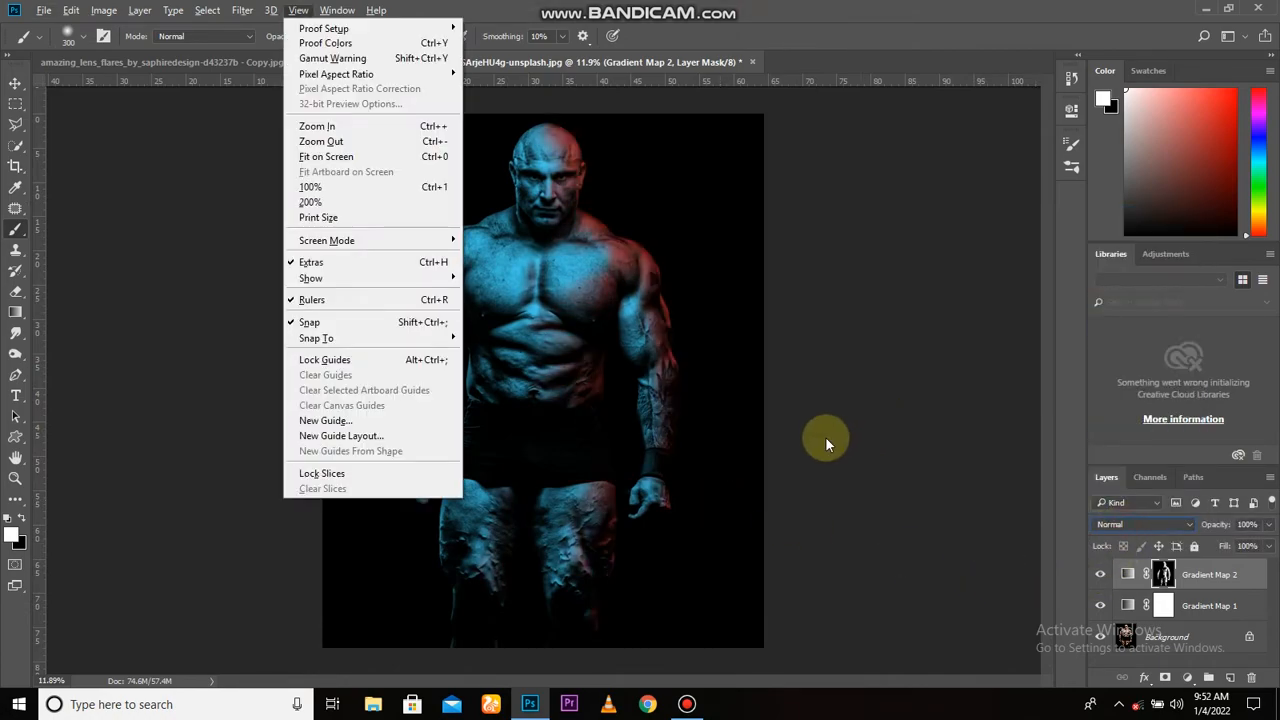
{"action": "key", "text": "Escape"}
{"action": "left_click", "coordinate": [1100, 575]}
{"action": "left_click", "coordinate": [1100, 575]}
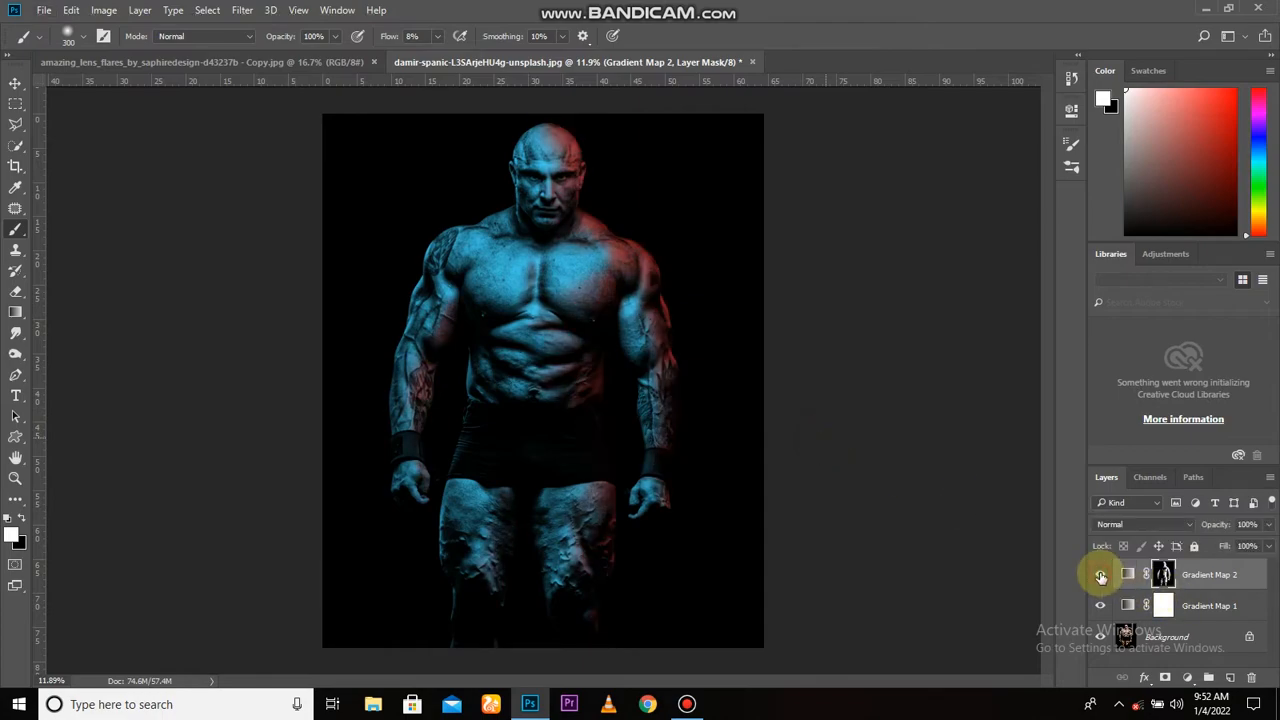
- Add a Curves adjustment clipped to Gradient Map 2 and raise the midpoint of its RGB curve to brighten the red light
{"action": "left_click", "coordinate": [1188, 678]}
{"action": "left_click", "coordinate": [1037, 597]}
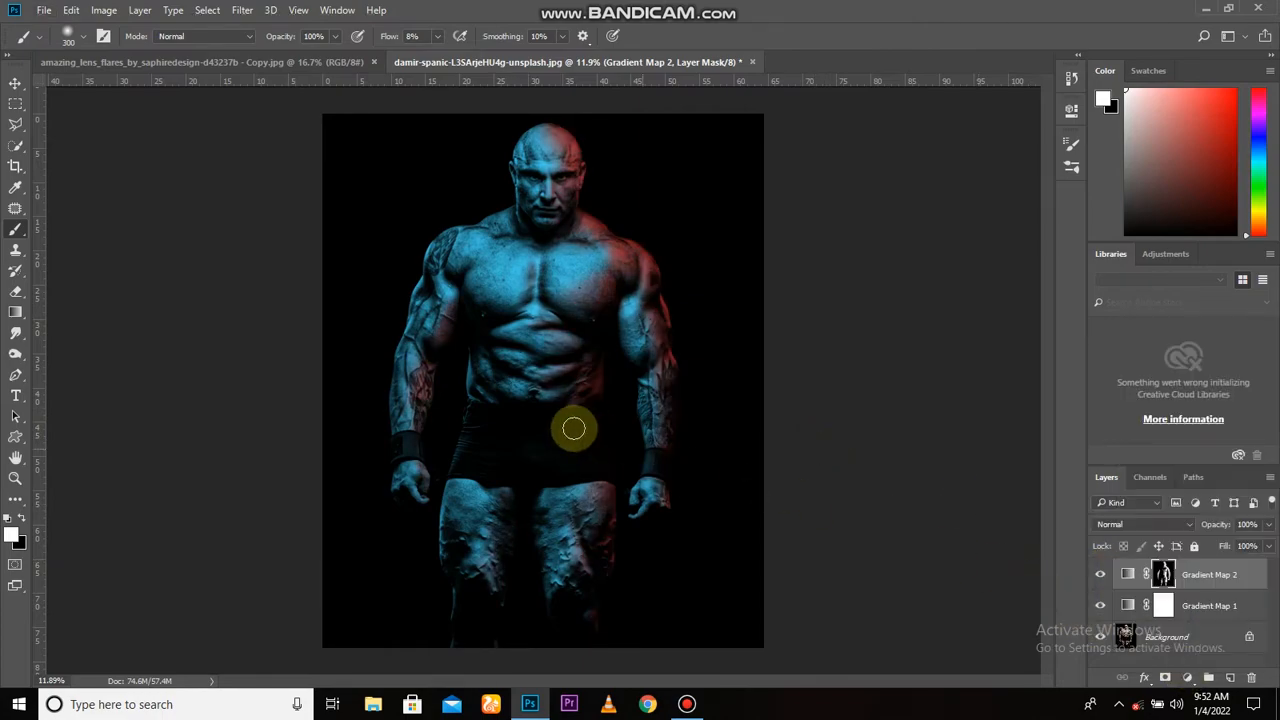
{"action": "scroll", "coordinate": [571, 423], "scroll_direction": "up", "scroll_amount": 1}
{"action": "left_click", "coordinate": [1191, 678]}
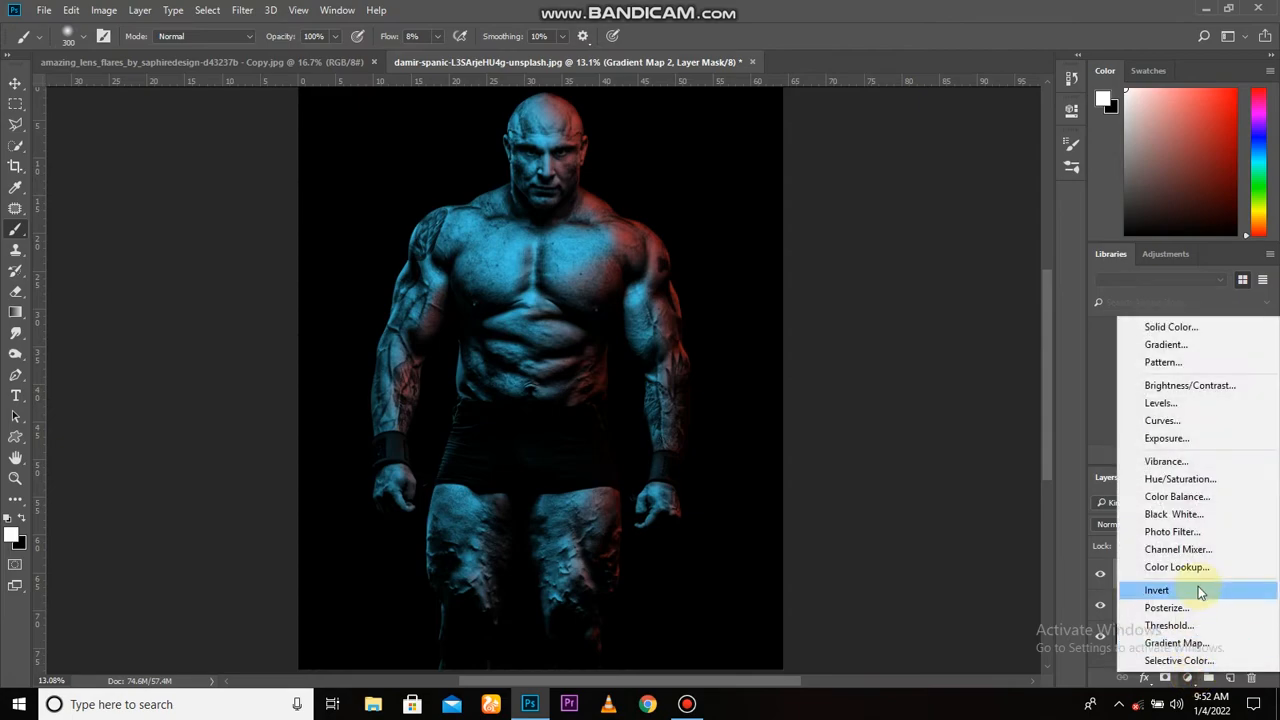
{"action": "left_click", "coordinate": [1135, 420]}
{"action": "left_click", "coordinate": [933, 375]}
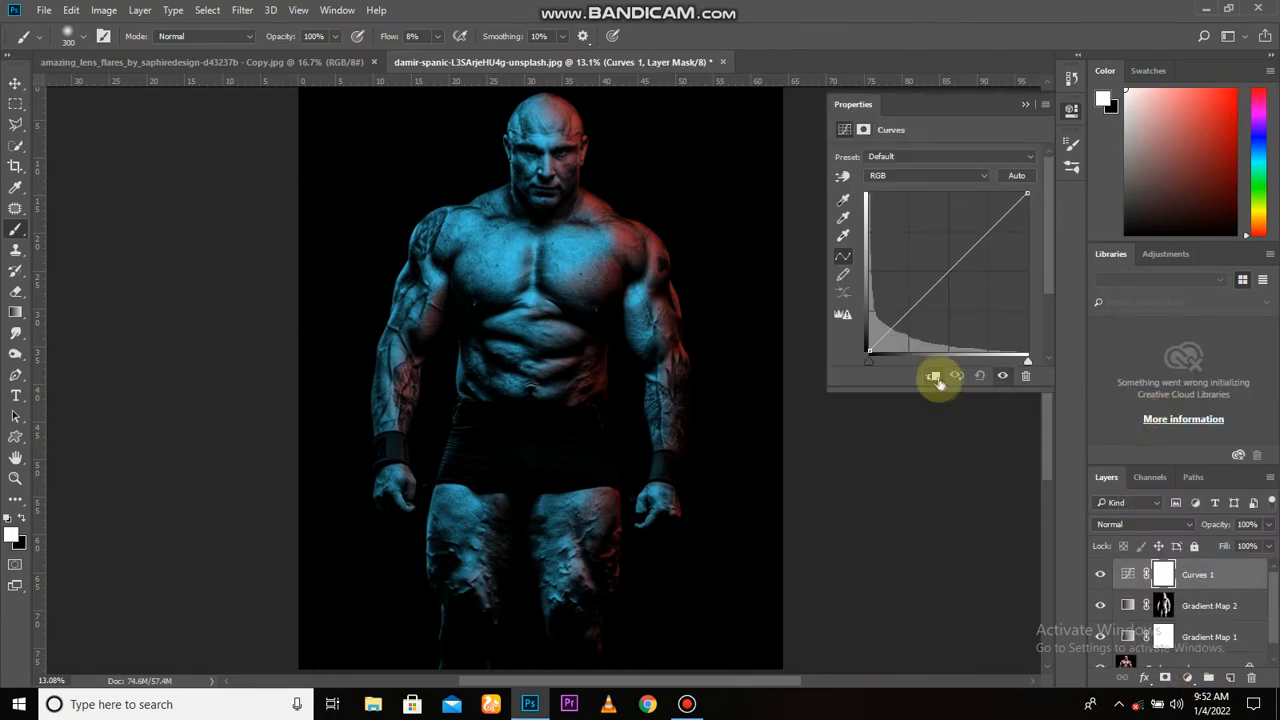
{"action": "left_click_drag", "start_coordinate": [946, 272], "coordinate": [926, 245]}
- Raise the midtones of the Red channel in the clipped Curves adjustment to strengthen the red light
{"action": "left_click", "coordinate": [929, 176]}
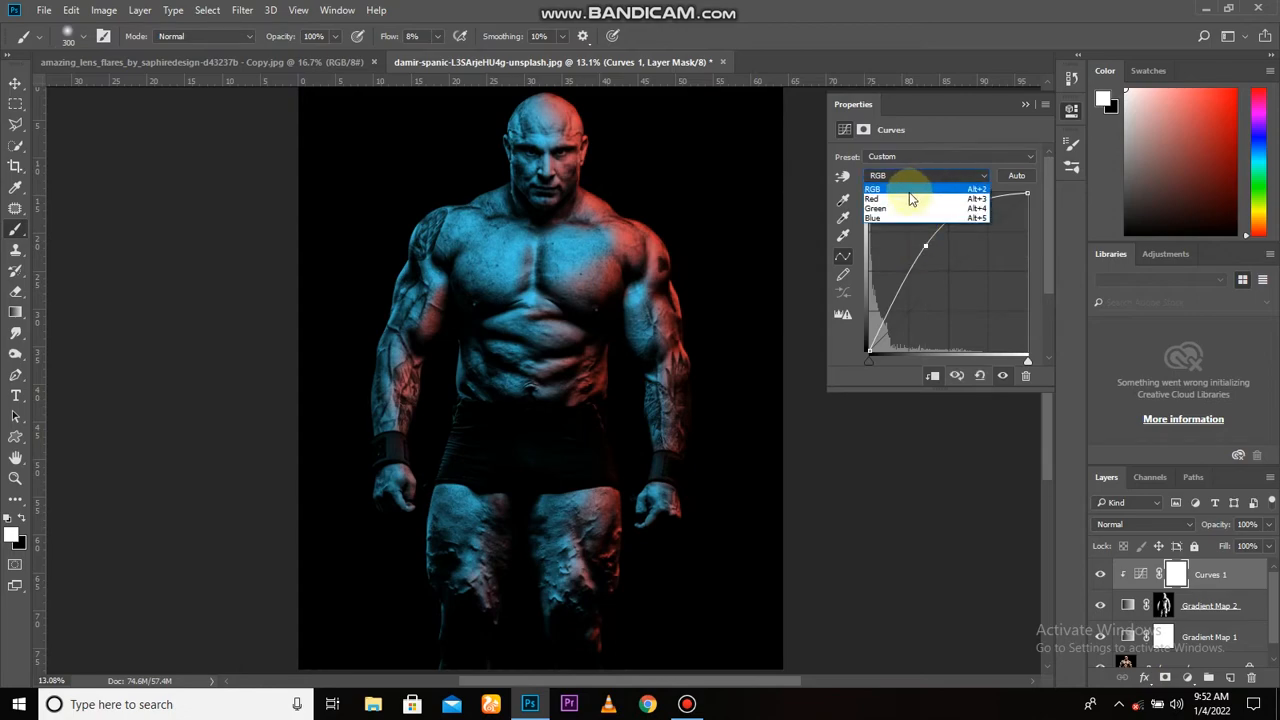
{"action": "left_click", "coordinate": [890, 204]}
{"action": "left_click_drag", "start_coordinate": [944, 265], "coordinate": [918, 230]}
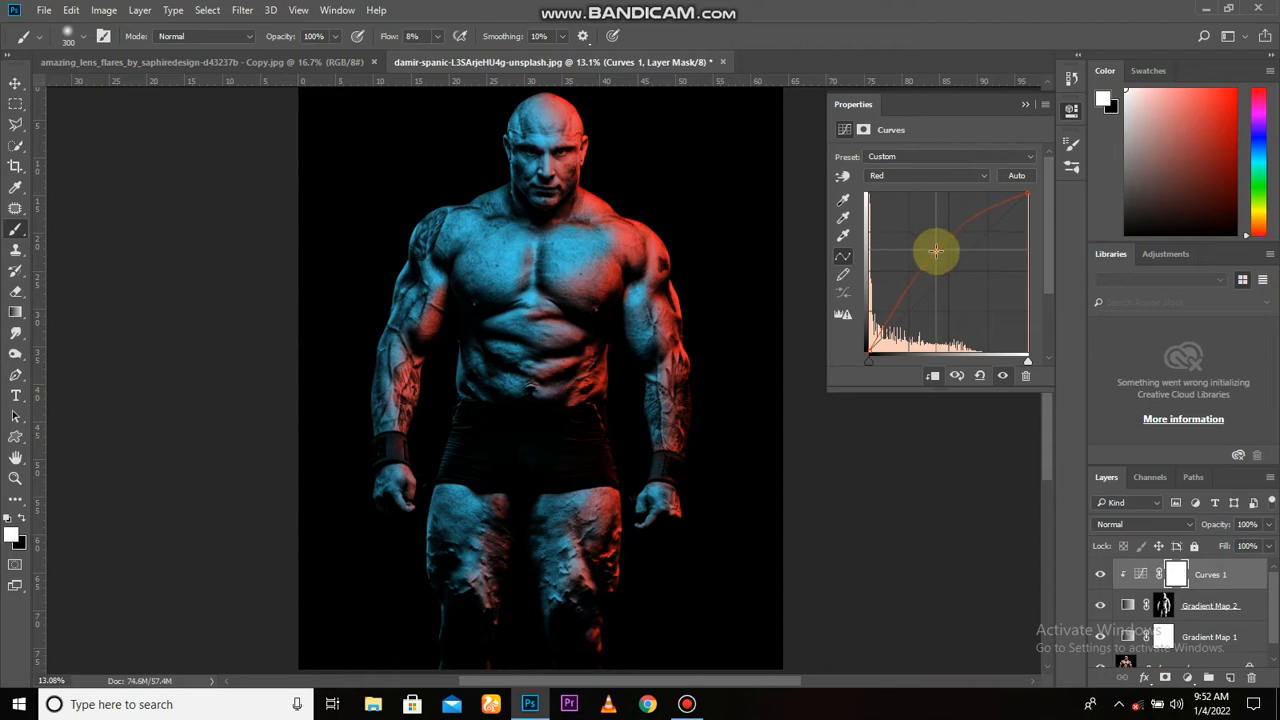
{"action": "left_click", "coordinate": [1023, 105]}
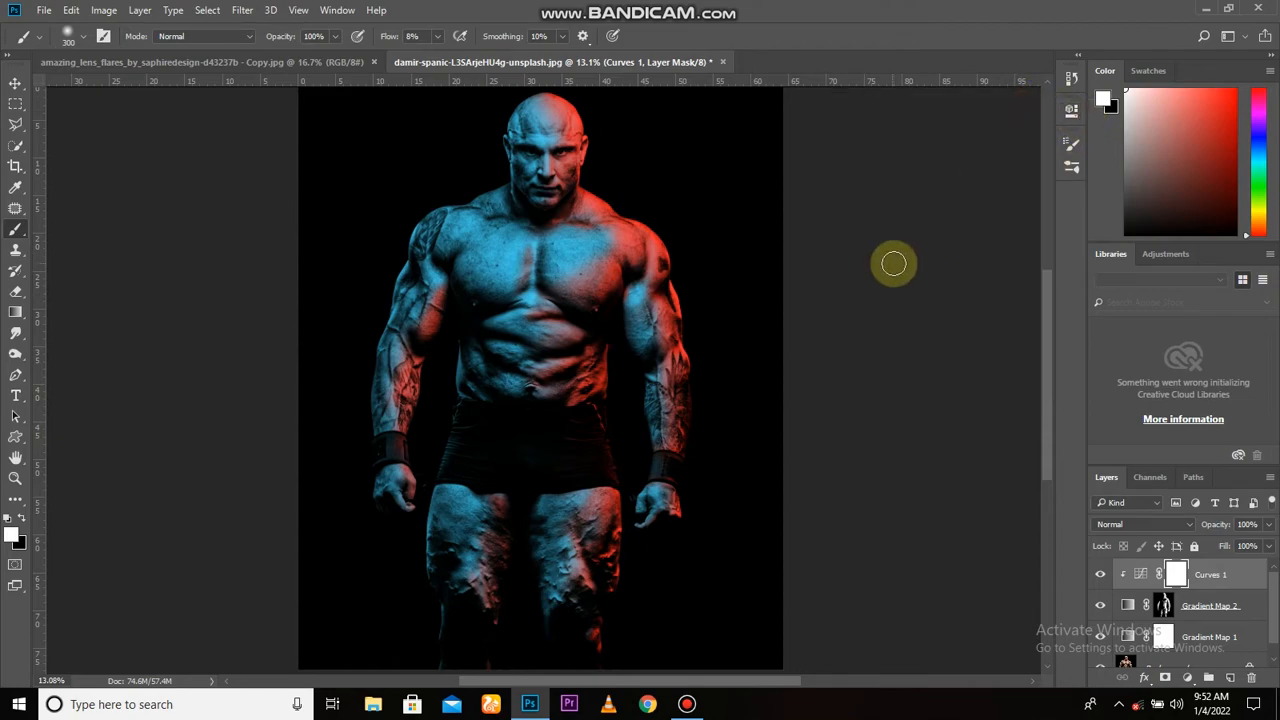
{"action": "key", "text": "v"}
{"action": "scroll", "coordinate": [630, 355], "scroll_direction": "down", "scroll_amount": 4}
{"action": "scroll", "coordinate": [628, 353], "scroll_direction": "up", "scroll_amount": 2}
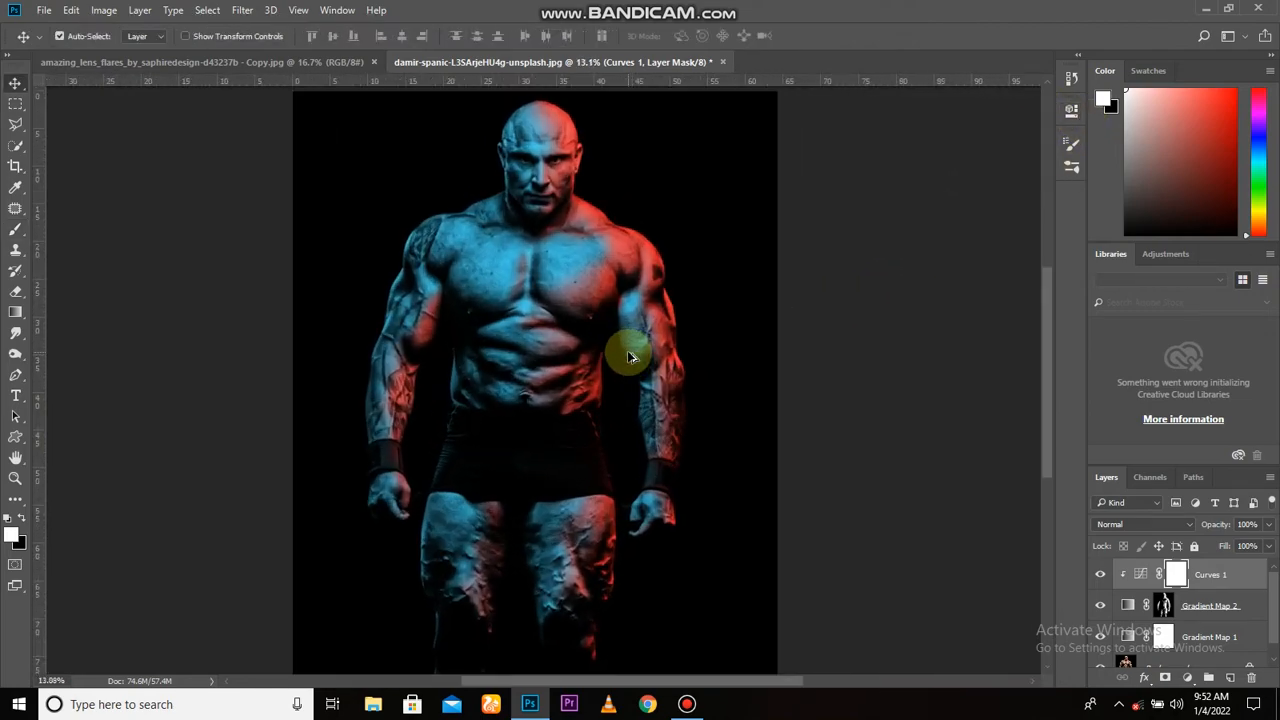
{"action": "scroll", "coordinate": [626, 351], "scroll_direction": "down", "scroll_amount": 1}
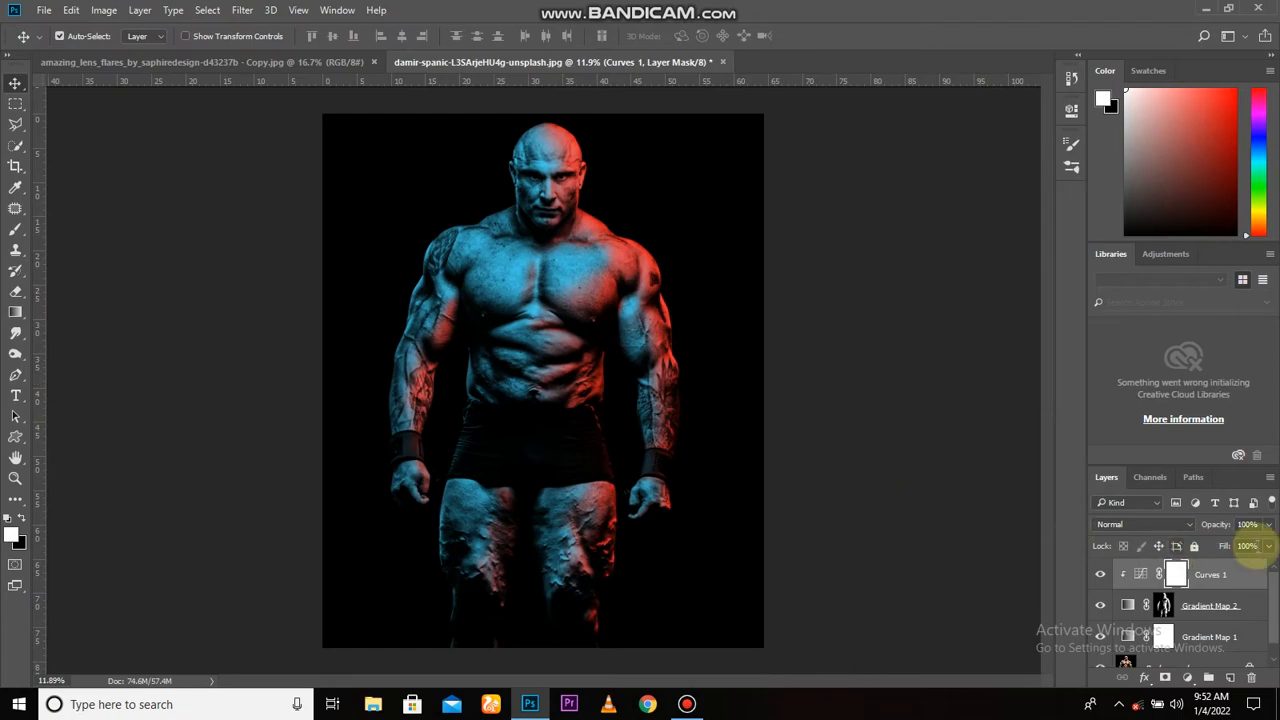
- Set Gradient Map 2's Blend If sliders for the underlying layer to 12/36 in the shadows and 117/255 in the highlights
{"action": "left_click", "coordinate": [1252, 613]}
{"action": "double_click", "coordinate": [1258, 609]}
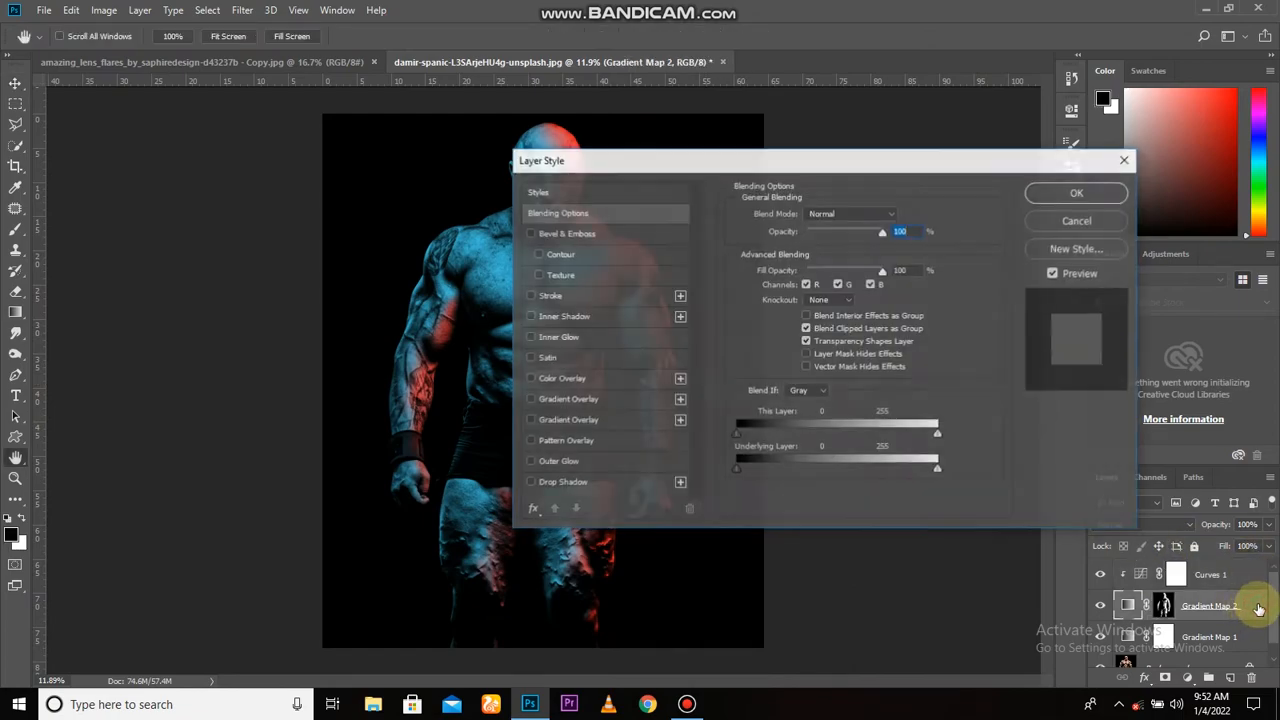
{"action": "left_click_drag", "start_coordinate": [862, 160], "coordinate": [1049, 66]}
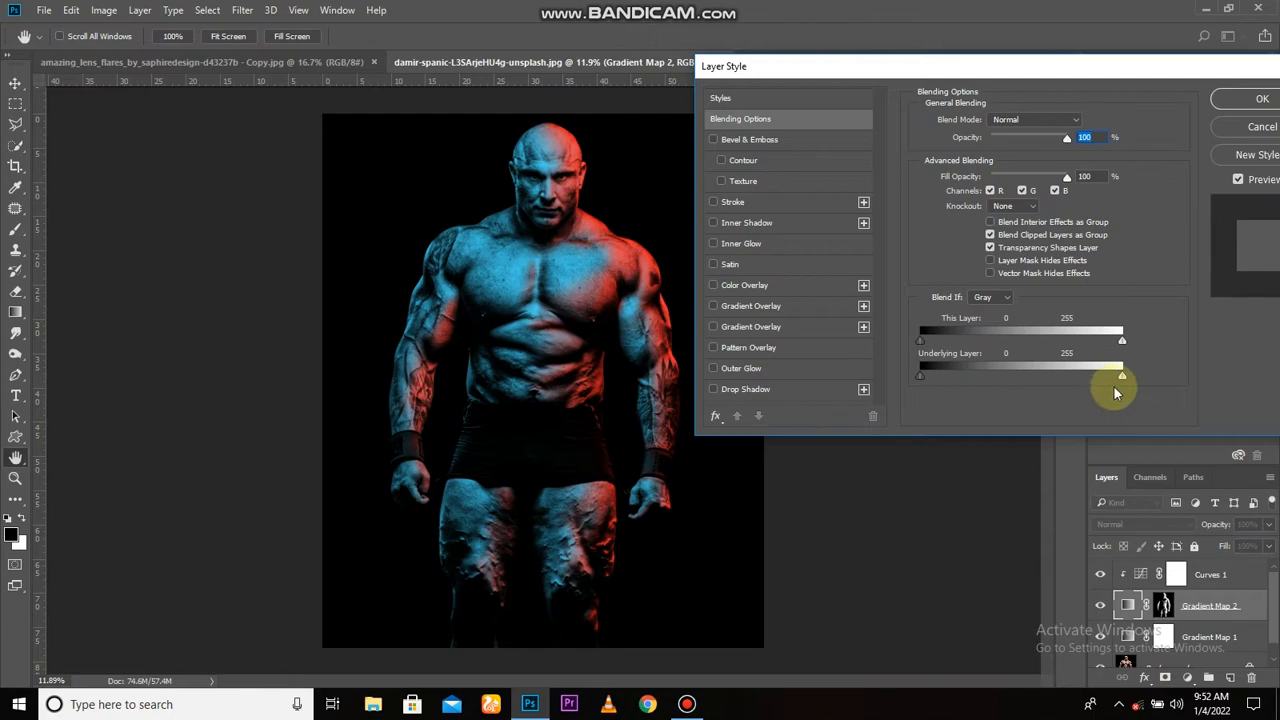
{"action": "left_click_drag", "start_coordinate": [1107, 385], "coordinate": [996, 380]}
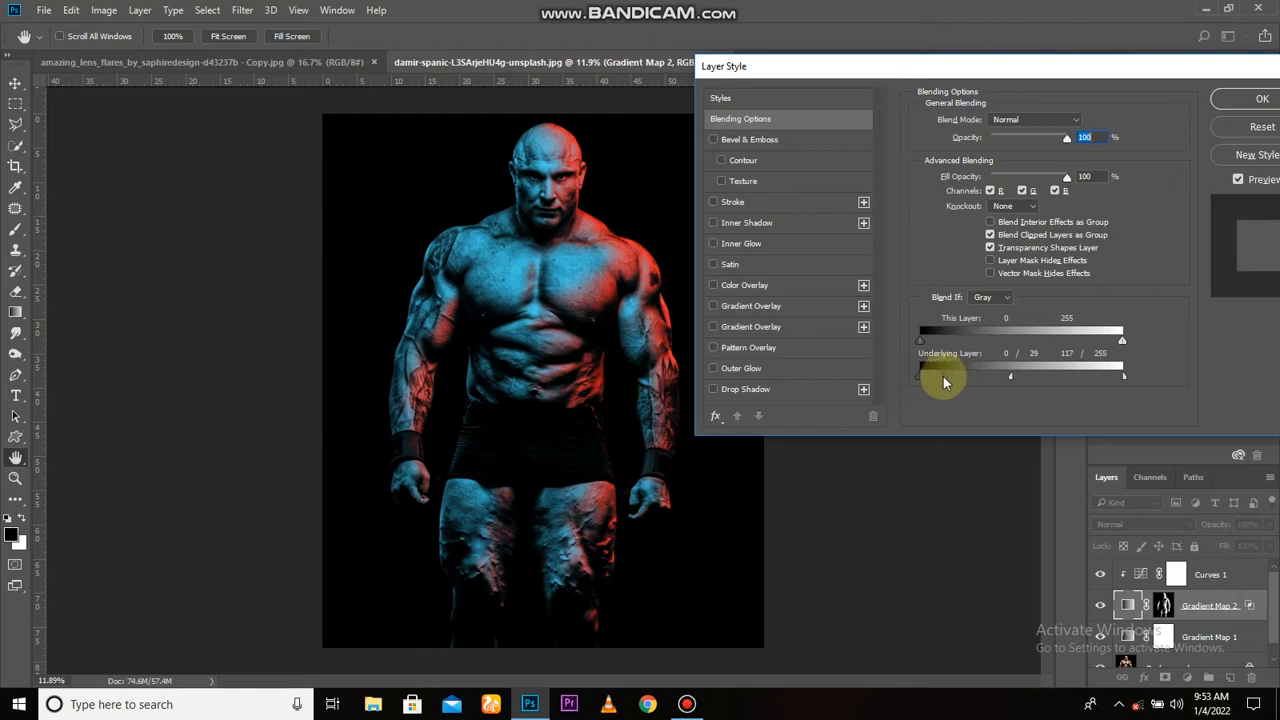
{"action": "left_click_drag", "start_coordinate": [955, 380], "coordinate": [928, 381]}
{"action": "left_click_drag", "start_coordinate": [1115, 76], "coordinate": [1091, 86]}
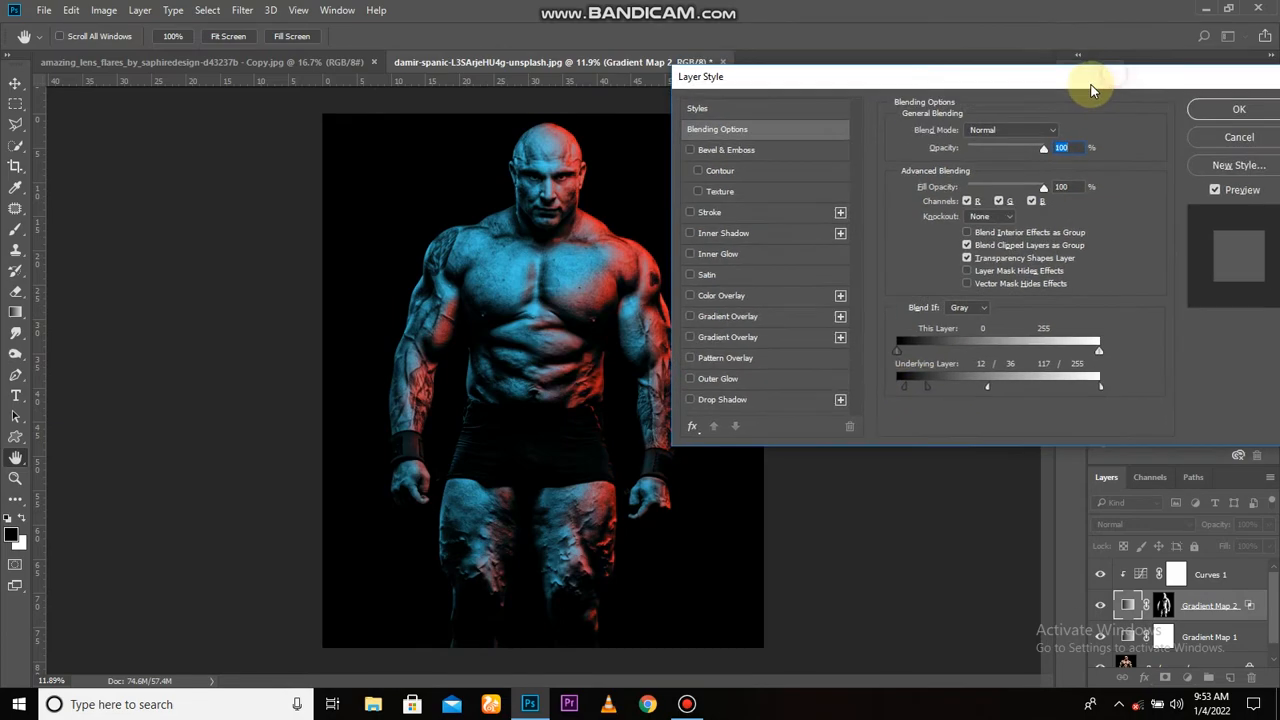
{"action": "left_click", "coordinate": [1236, 106]}
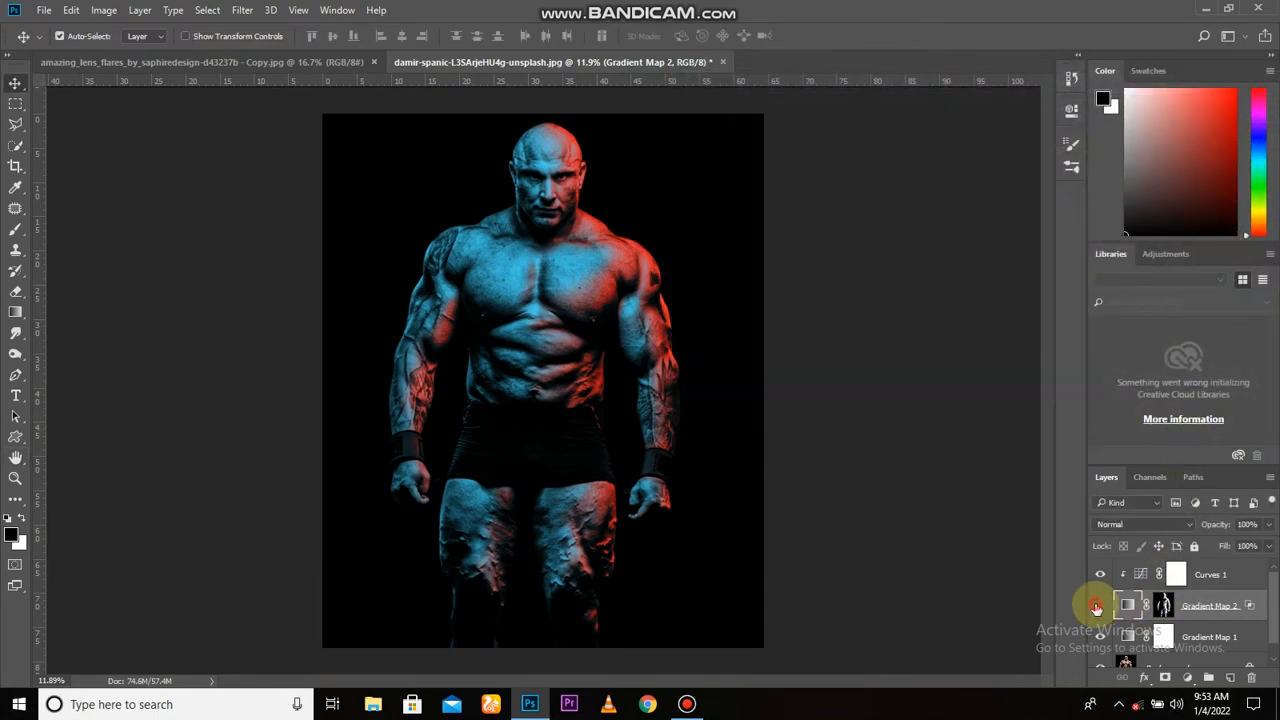
- Compare the photo with each gradient map hidden and shown to check which side each one colours
{"action": "left_click", "coordinate": [1097, 606]}
{"action": "scroll", "coordinate": [737, 449], "scroll_direction": "up", "scroll_amount": 1}
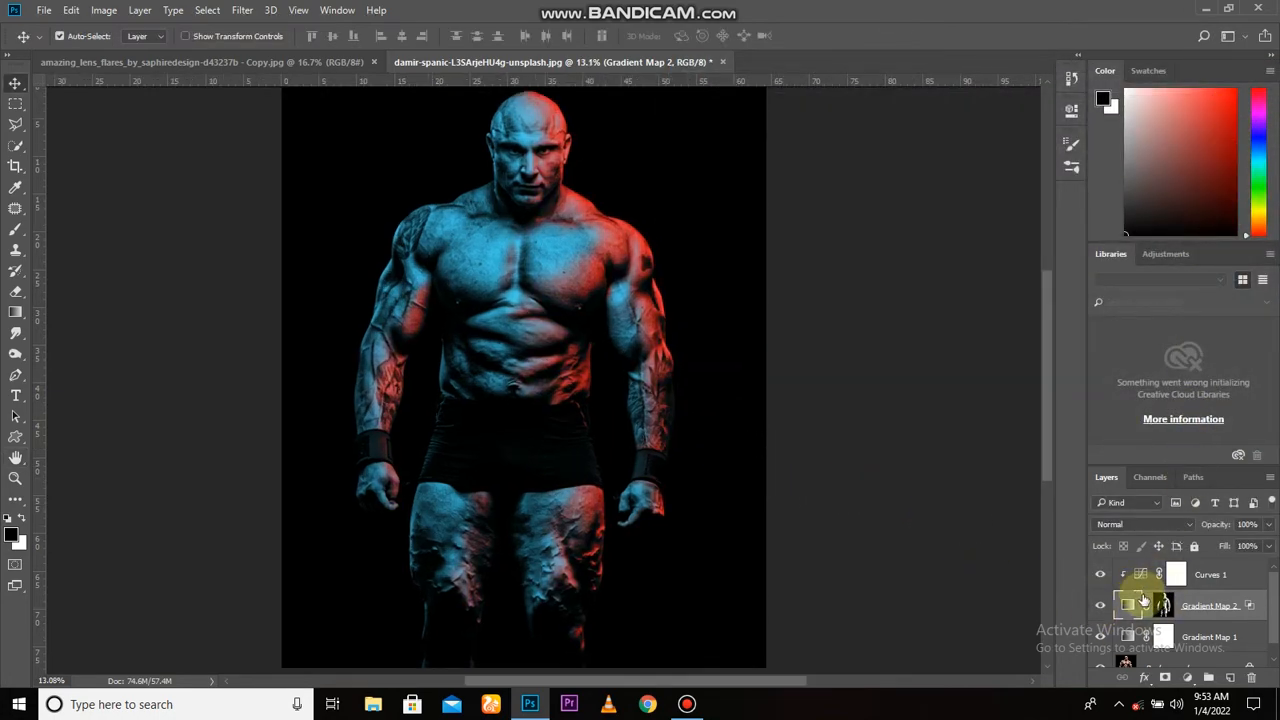
{"action": "scroll", "coordinate": [1160, 610], "scroll_direction": "down", "scroll_amount": 1}
{"action": "left_click", "coordinate": [1207, 624]}
{"action": "left_click", "coordinate": [1100, 621]}
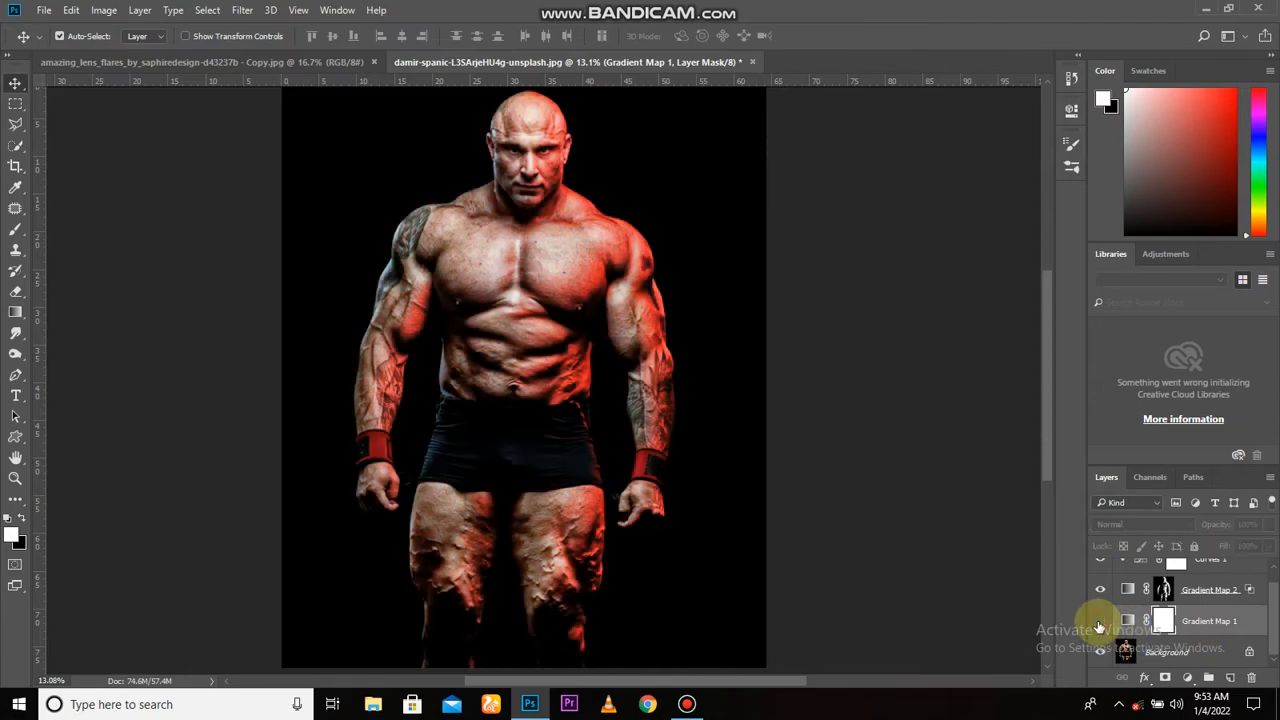
{"action": "left_click", "coordinate": [1100, 621]}
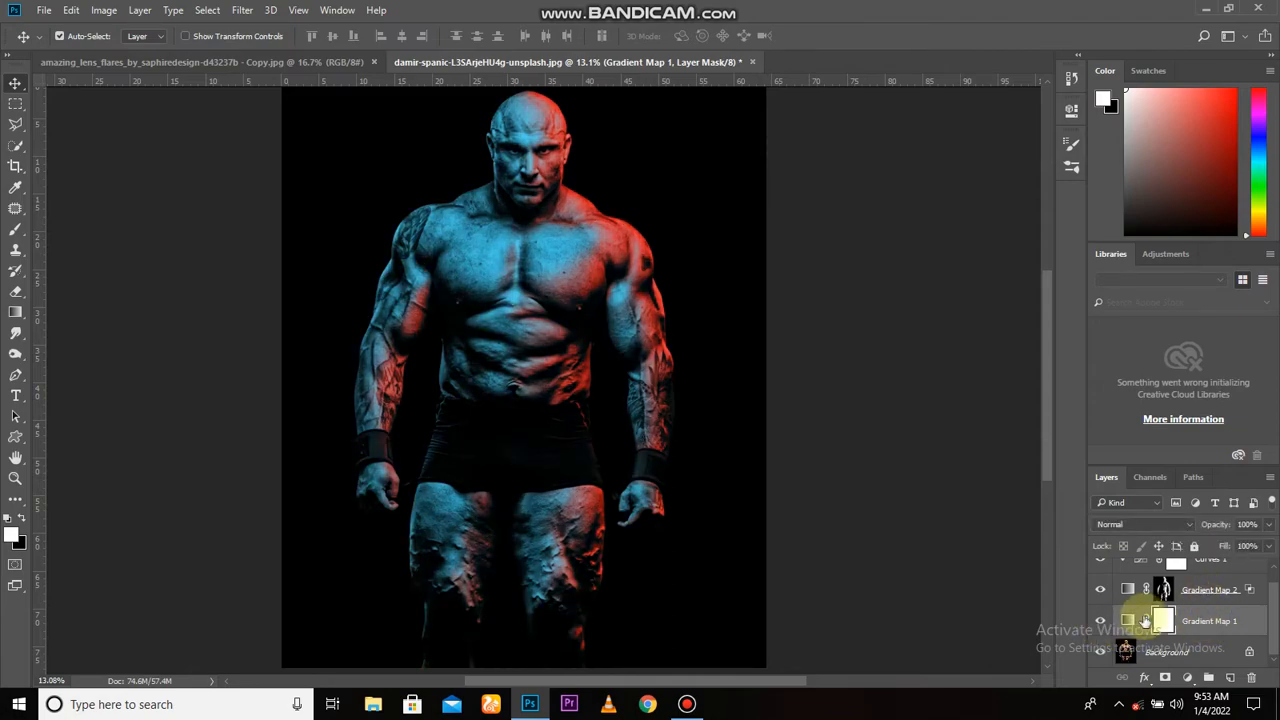
{"action": "left_click", "coordinate": [1101, 621]}
{"action": "left_click", "coordinate": [1101, 621]}
{"action": "left_click", "coordinate": [1101, 621]}
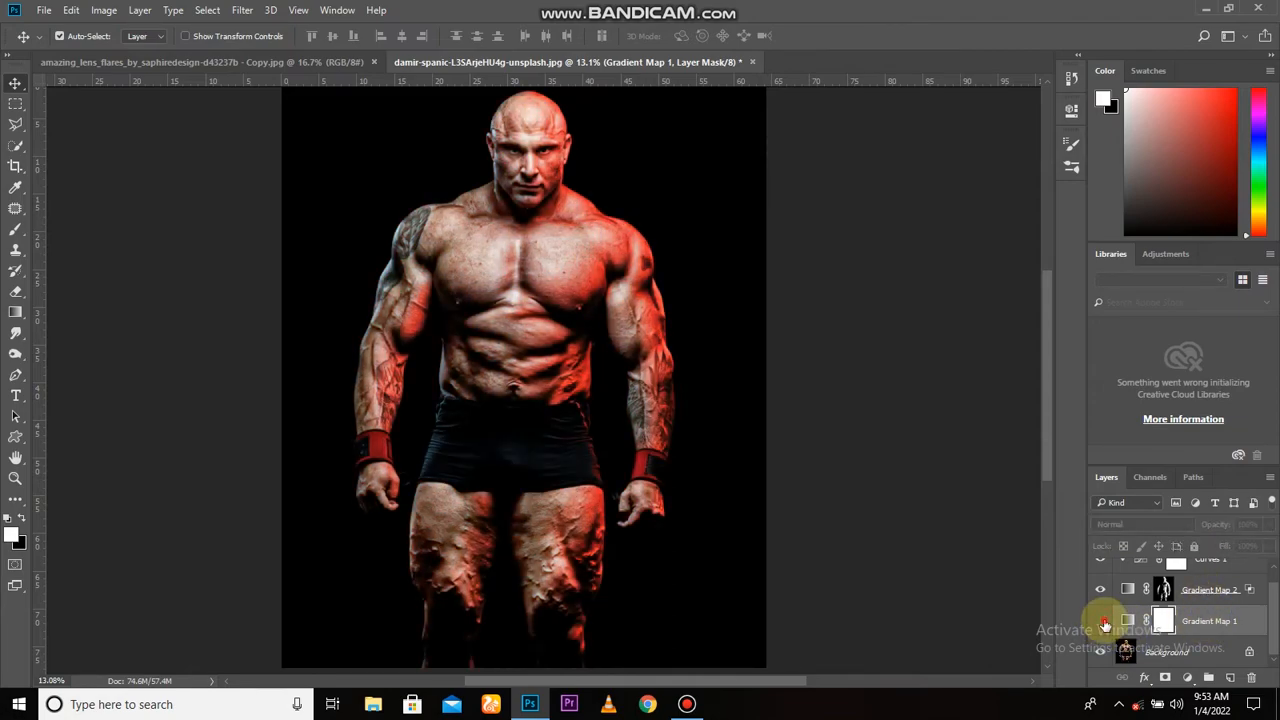
{"action": "left_click", "coordinate": [1101, 621]}
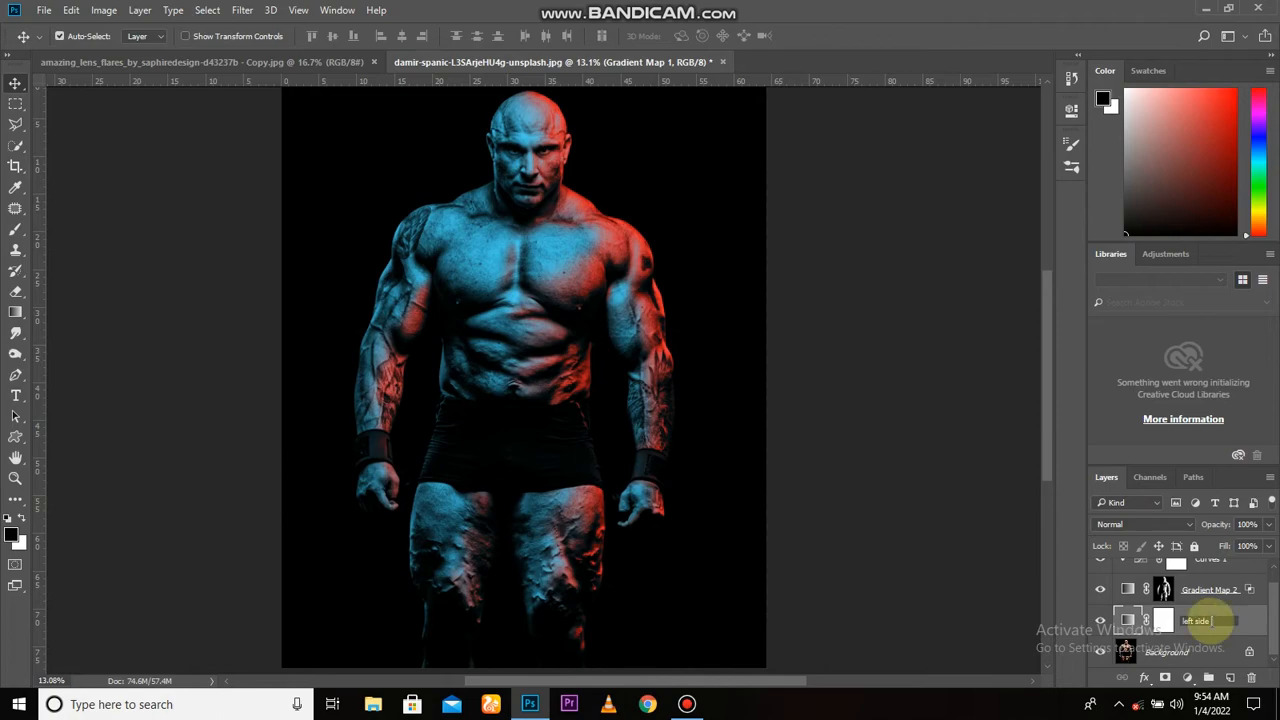
- Rename Gradient Map 1 as "left side color gradian" and Gradient Map 2 as "right side color gradian"
{"action": "key", "text": "Return"}
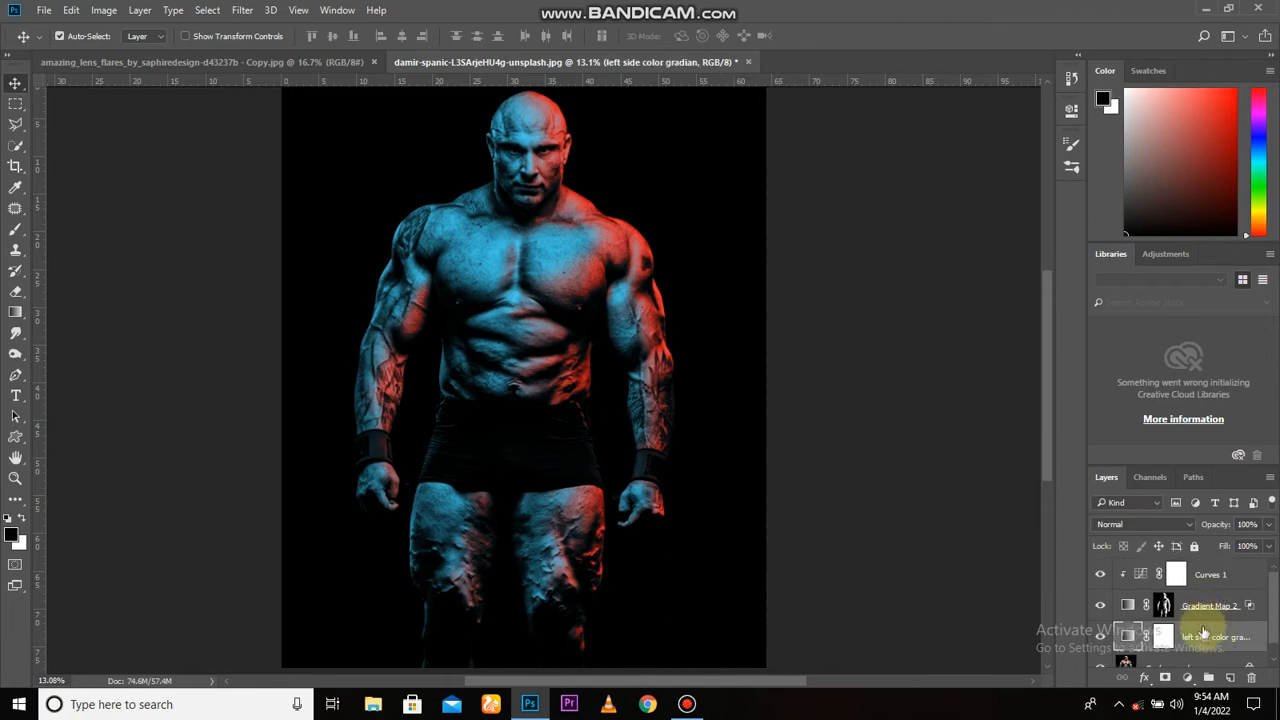
{"action": "left_click", "coordinate": [1102, 606]}
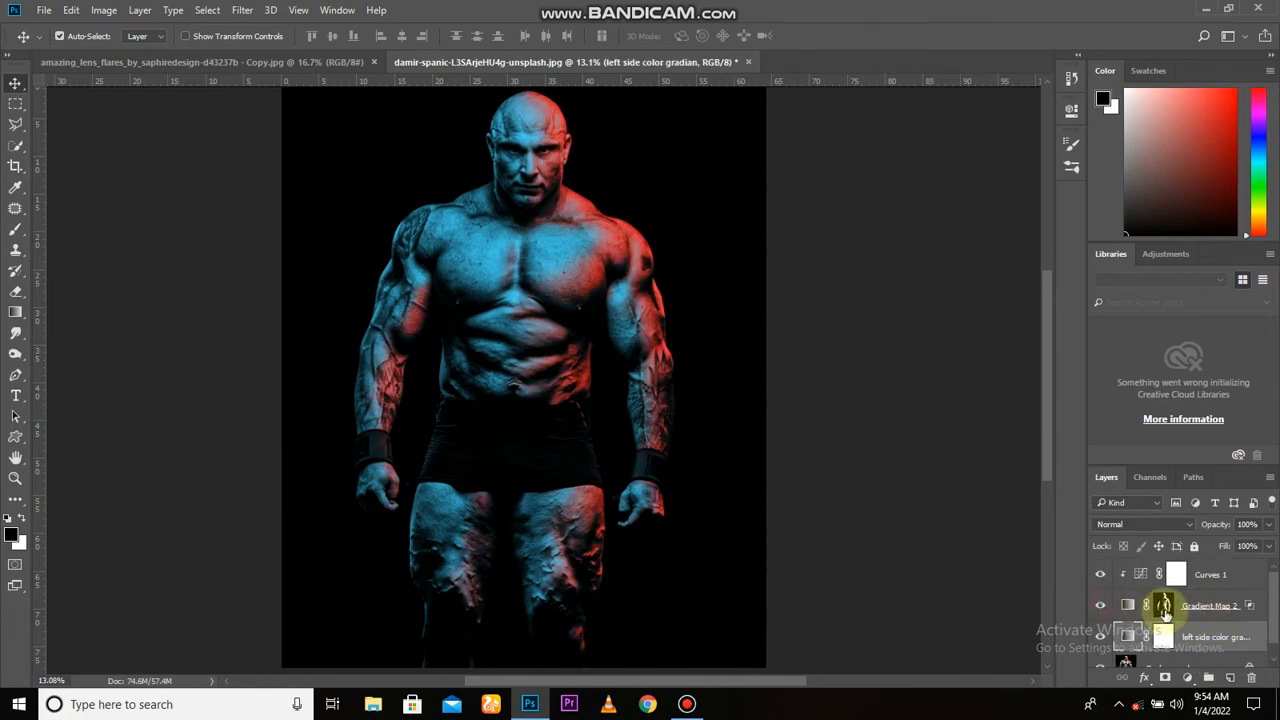
{"action": "left_click", "coordinate": [1197, 607]}
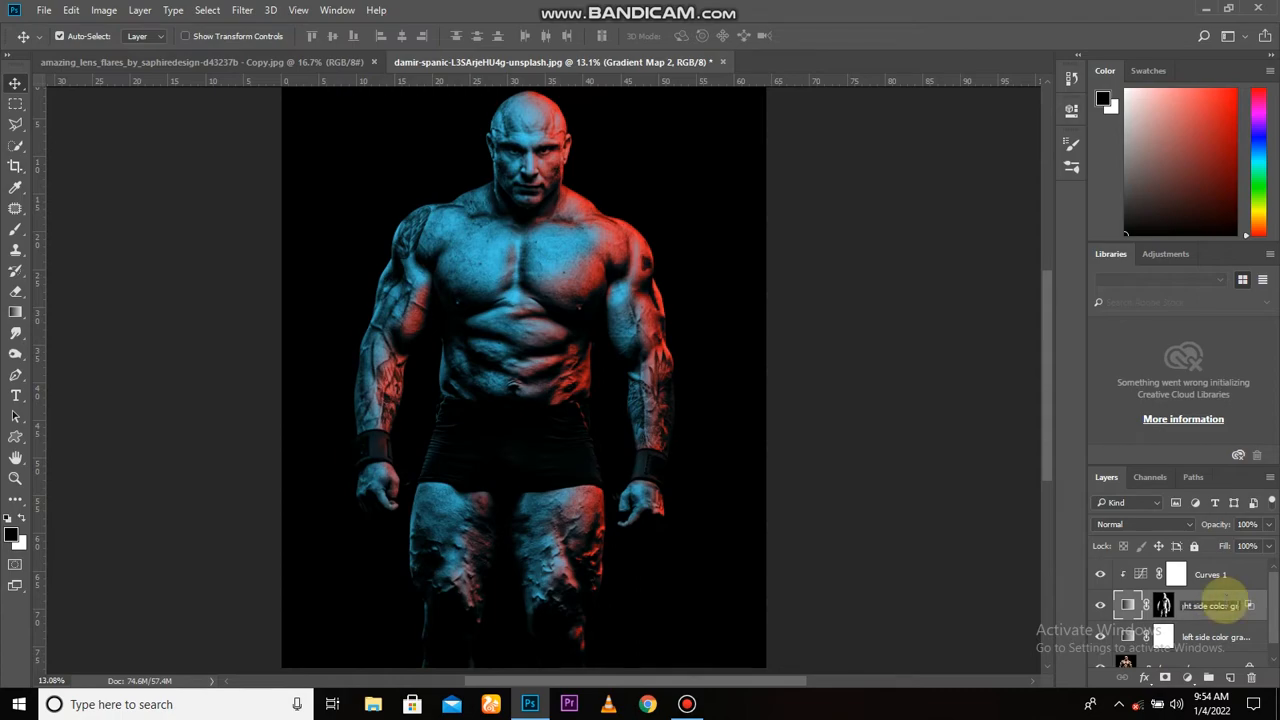
{"action": "left_click", "coordinate": [1125, 606]}
{"action": "left_click", "coordinate": [1102, 607]}
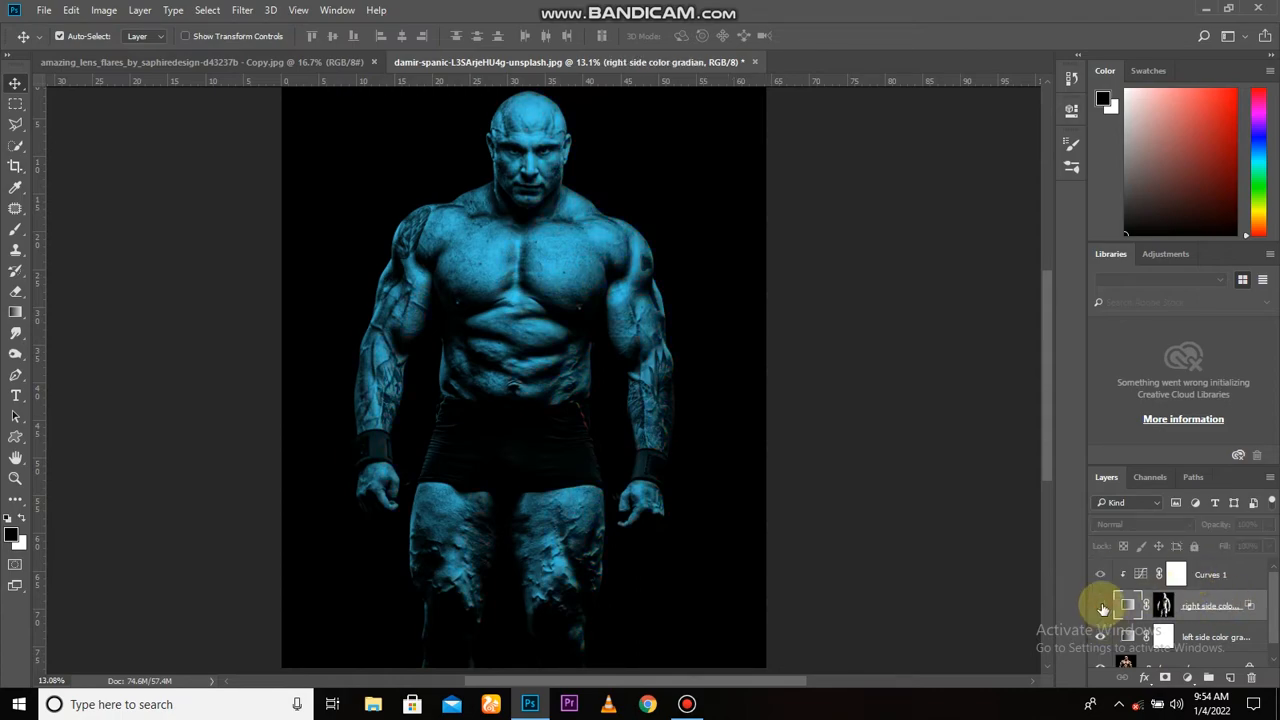
{"action": "left_click", "coordinate": [1102, 607]}
{"action": "scroll", "coordinate": [1210, 645], "scroll_direction": "down", "scroll_amount": 1}
- Add a Curves adjustment clipped to the left side gradient layer and slightly raise its RGB midpoint to brighten the blue light
{"action": "left_click", "coordinate": [1187, 625]}
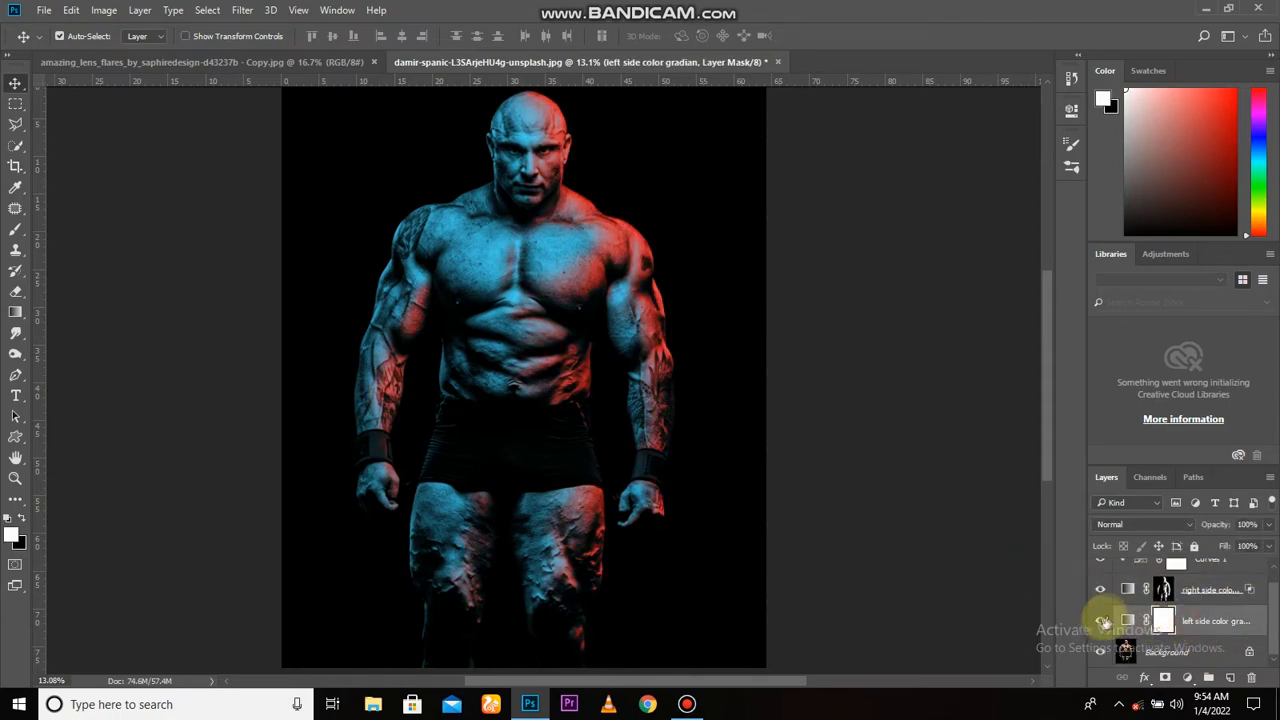
{"action": "left_click", "coordinate": [1100, 621]}
{"action": "left_click", "coordinate": [1100, 621]}
{"action": "left_click", "coordinate": [1187, 677]}
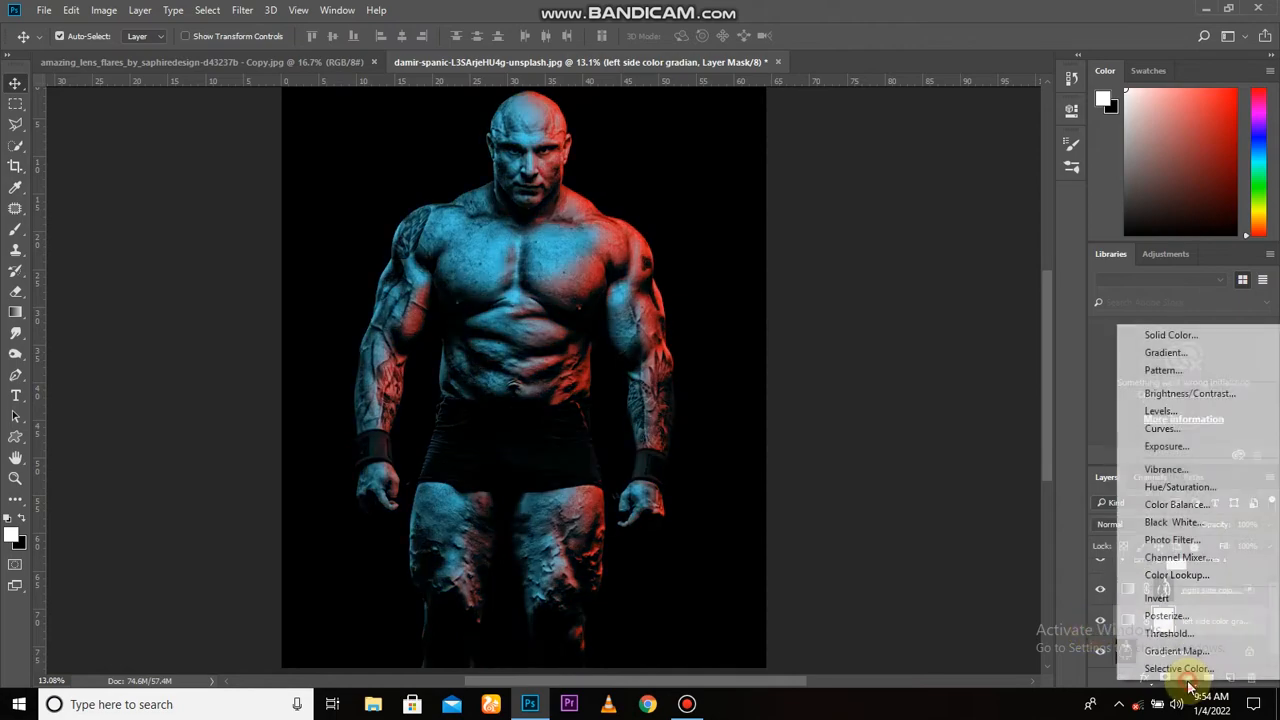
{"action": "left_click", "coordinate": [1190, 428]}
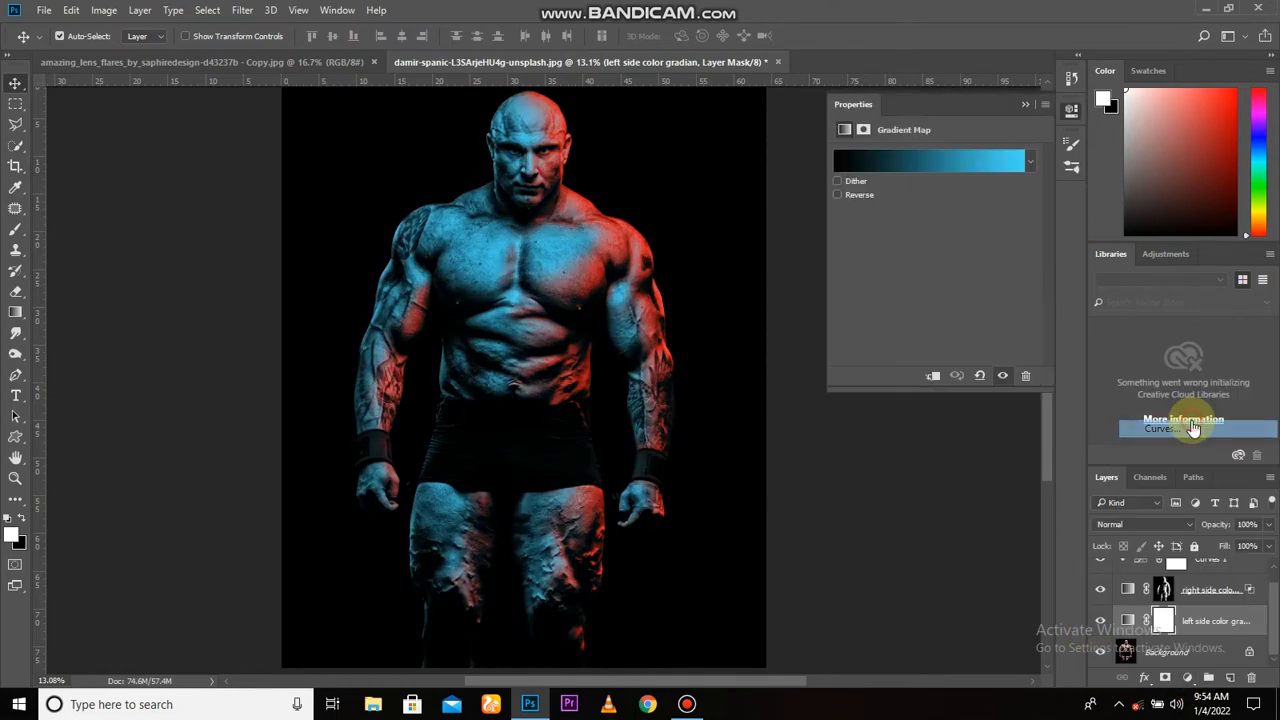
{"action": "left_click", "coordinate": [929, 376]}
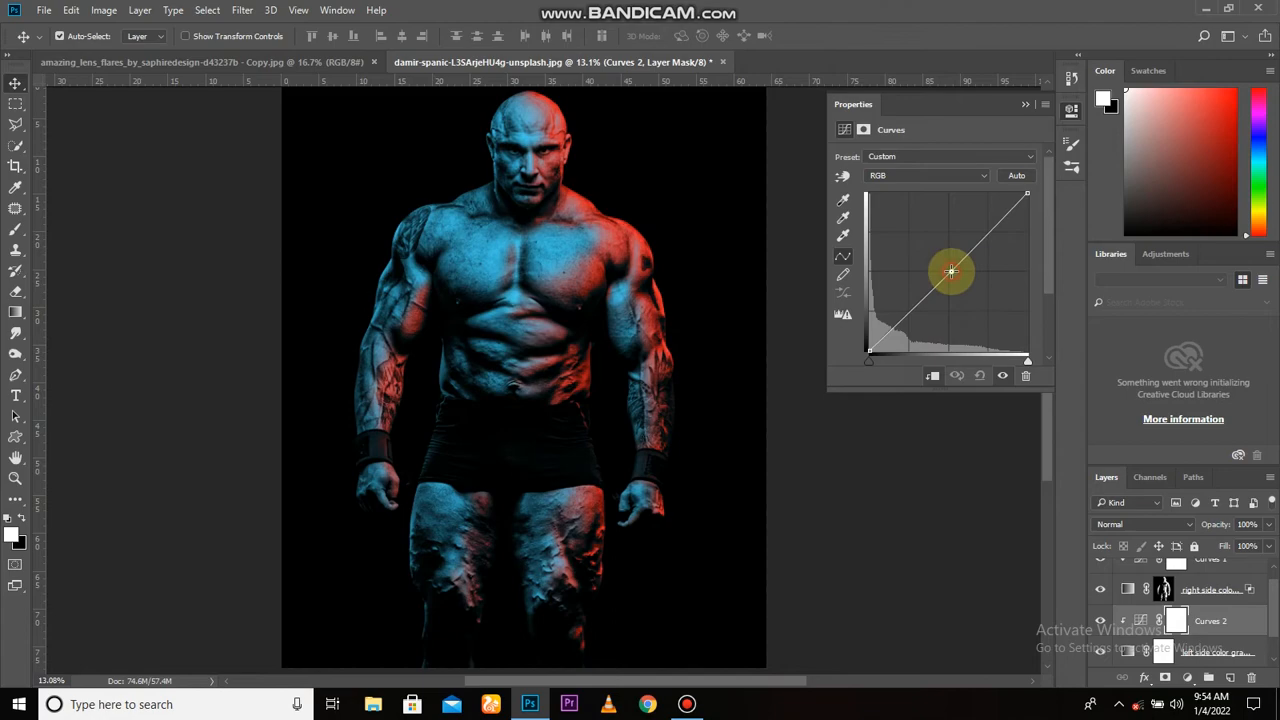
{"action": "left_click_drag", "start_coordinate": [950, 271], "coordinate": [943, 258]}
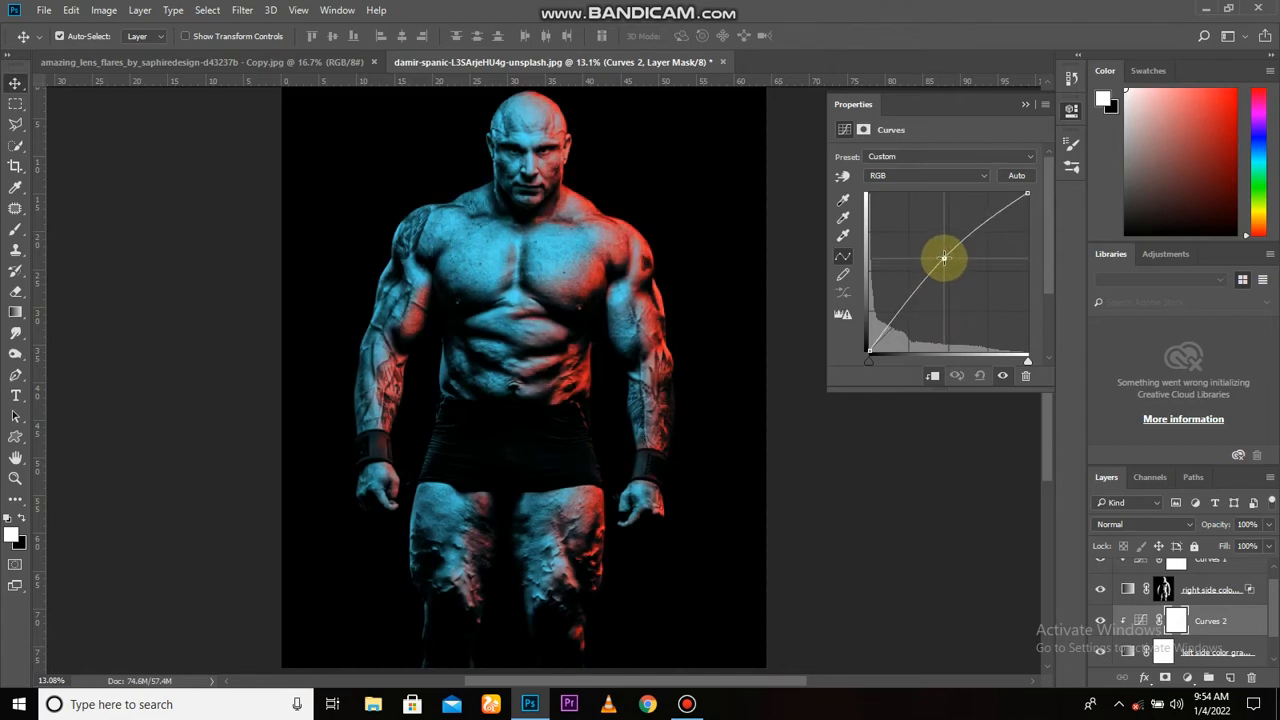
- Compare the photo with the left side gradient's clipped Curves adjustment hidden and shown
{"action": "left_click", "coordinate": [1021, 104]}
{"action": "scroll", "coordinate": [634, 434], "scroll_direction": "down", "scroll_amount": 1}
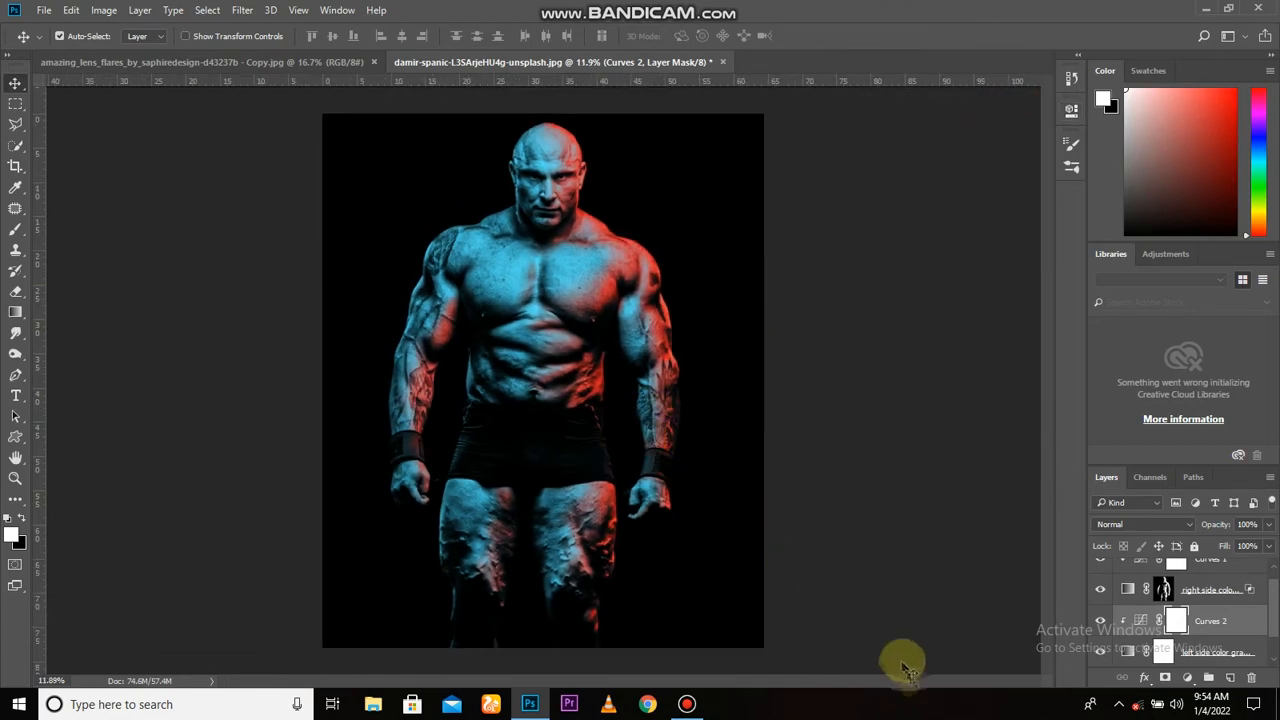
{"action": "left_click", "coordinate": [1100, 621]}
{"action": "left_click", "coordinate": [1100, 621]}
{"action": "scroll", "coordinate": [754, 518], "scroll_direction": "down", "scroll_amount": 2}
{"action": "scroll", "coordinate": [756, 519], "scroll_direction": "up", "scroll_amount": 2}
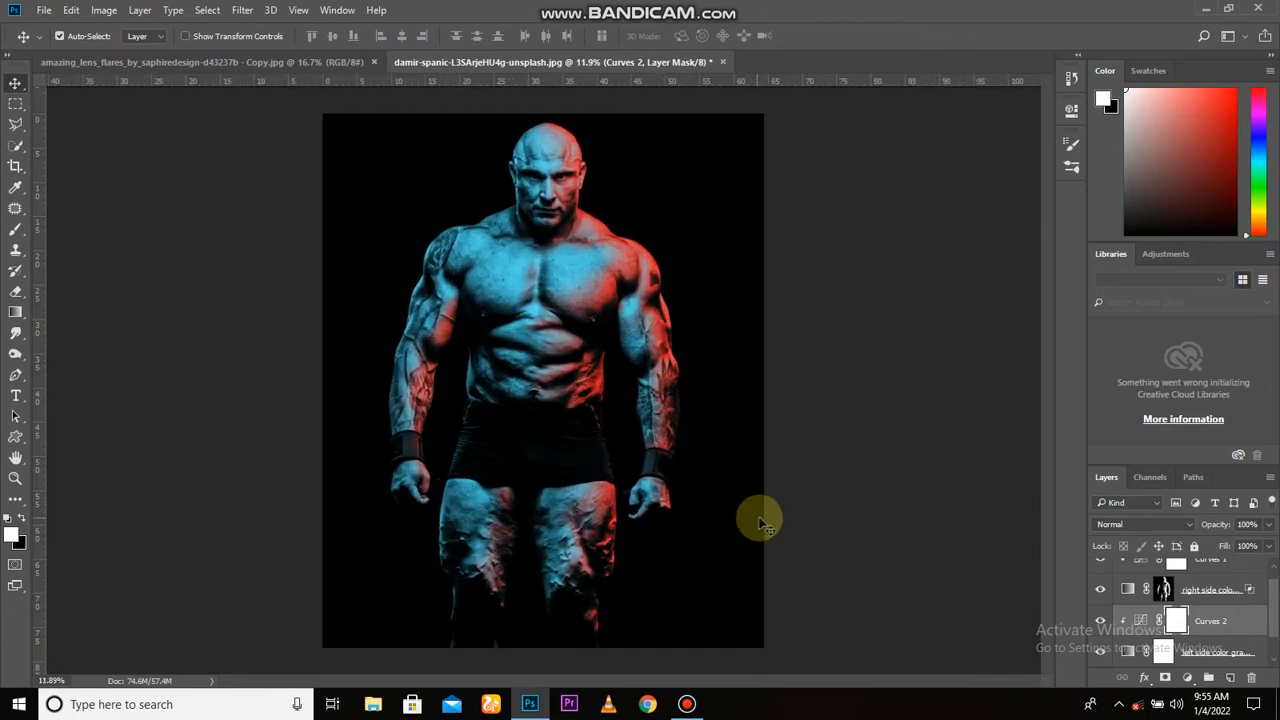
{"action": "left_click", "coordinate": [1100, 621]}
{"action": "left_click", "coordinate": [1100, 621]}
{"action": "scroll", "coordinate": [1215, 605], "scroll_direction": "up", "scroll_amount": 1}
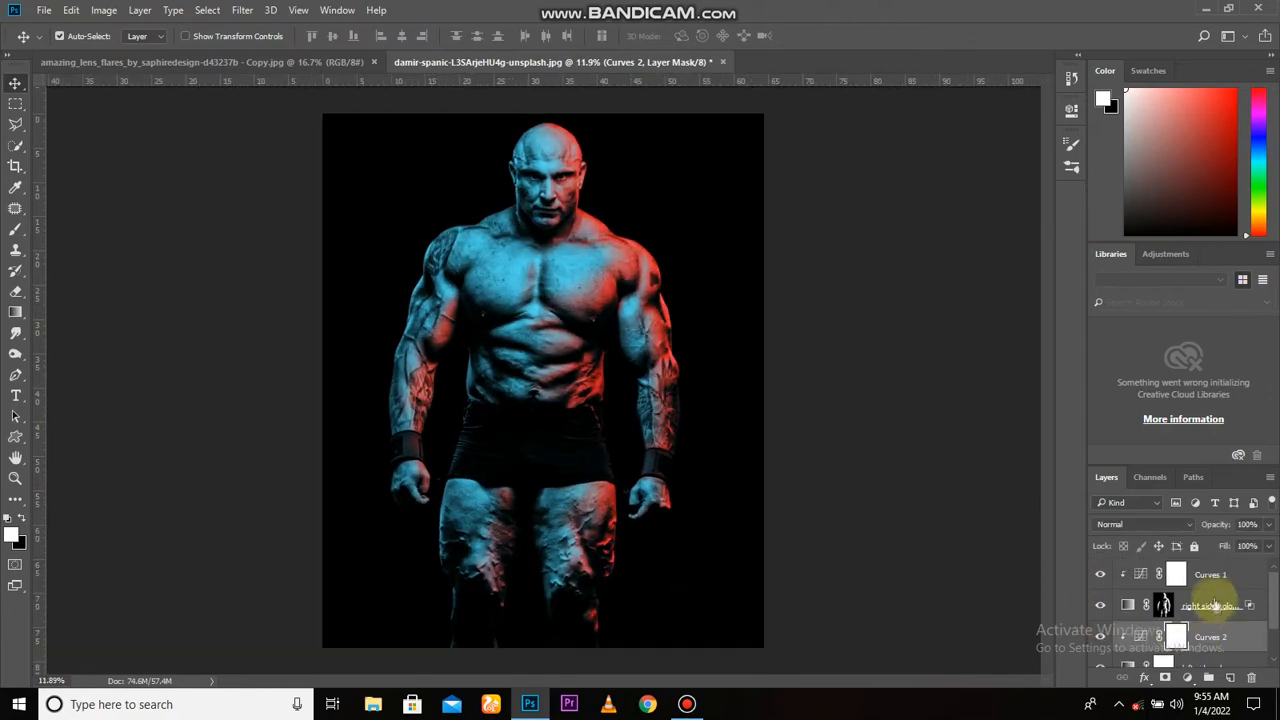
- Select the thin horizontal blue flare in the lens flares image and bring it into the bodybuilder photo above Curves 1
{"action": "left_click", "coordinate": [1212, 577]}
{"action": "left_click", "coordinate": [523, 70]}
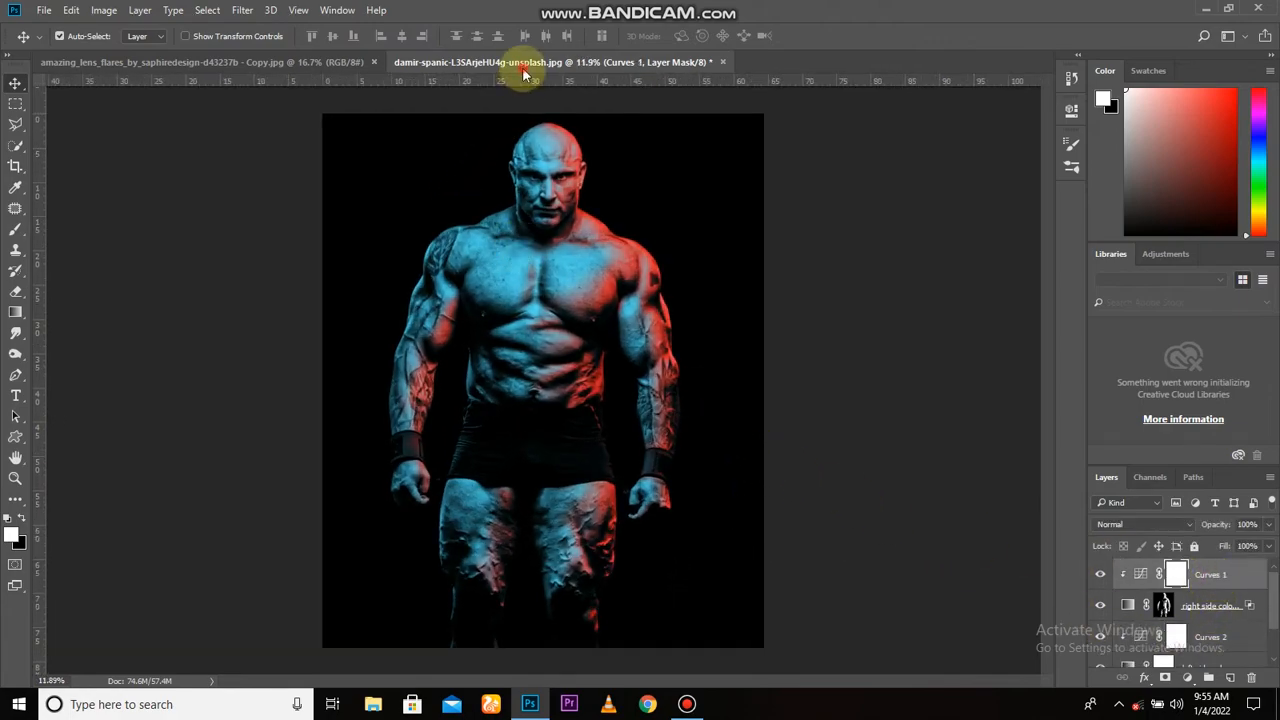
{"action": "left_click", "coordinate": [318, 63]}
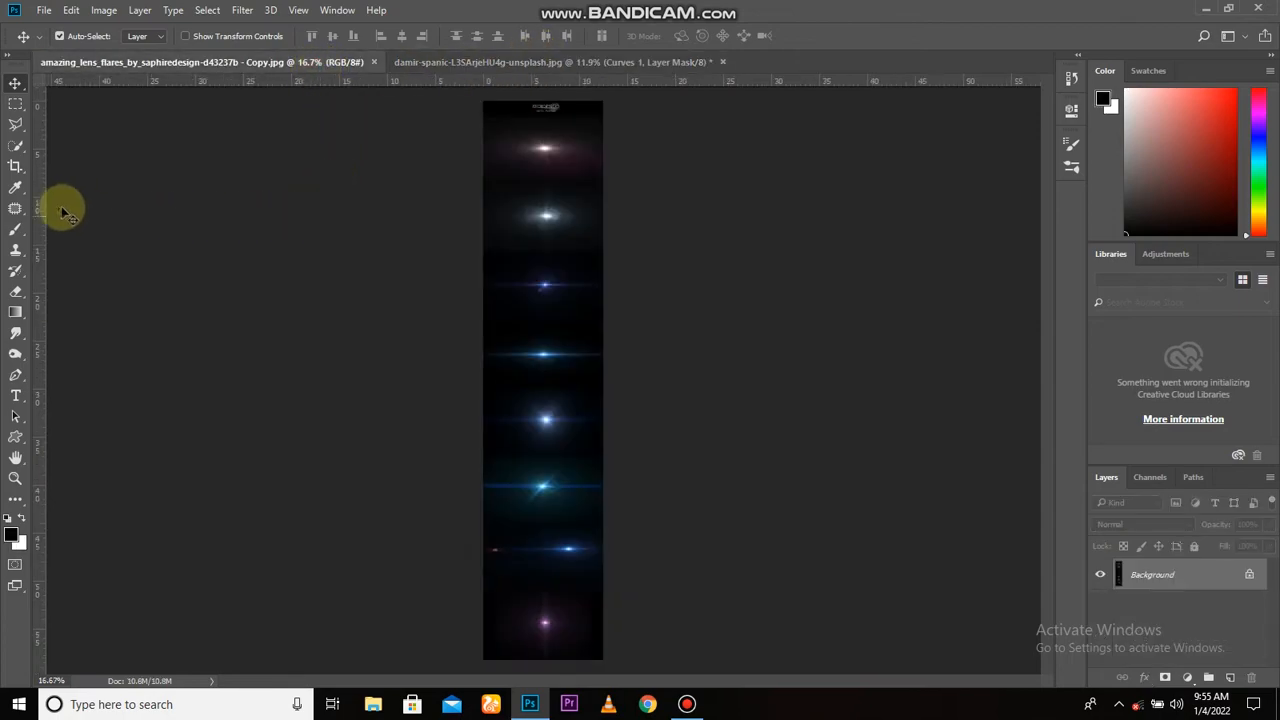
{"action": "left_click", "coordinate": [15, 105]}
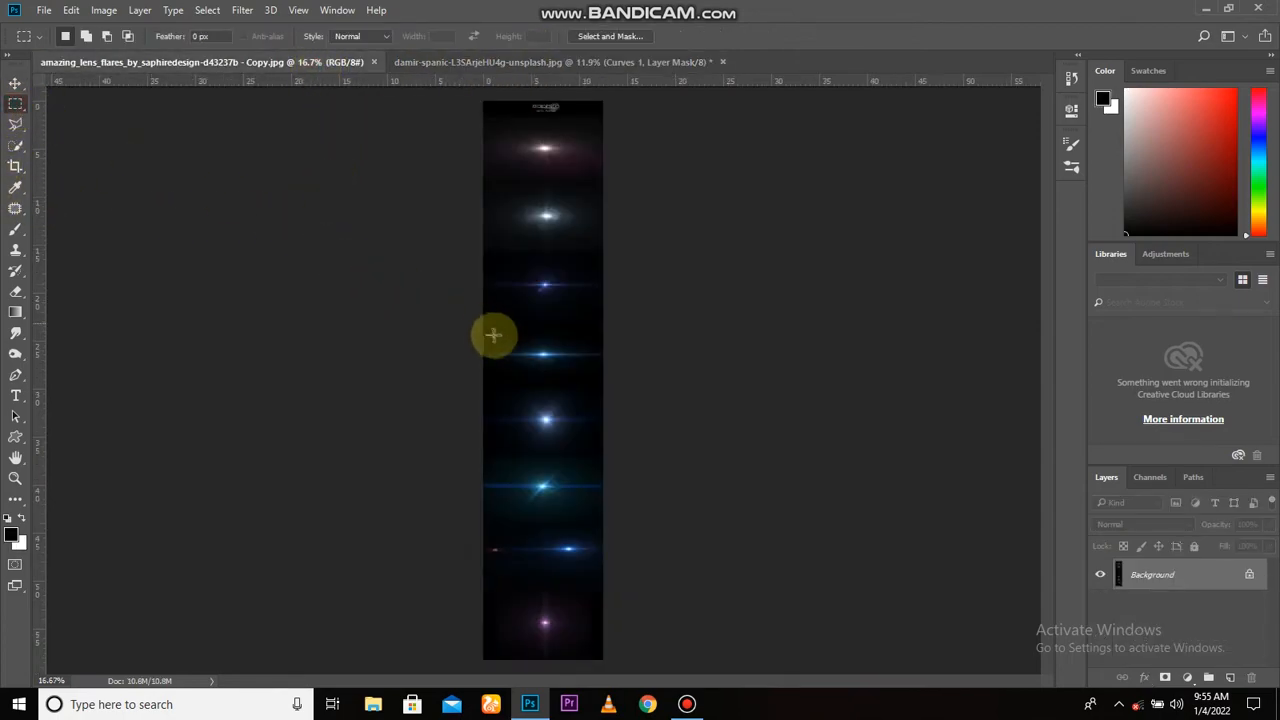
{"action": "left_click_drag", "start_coordinate": [483, 322], "coordinate": [516, 332]}
{"action": "key", "text": "v"}
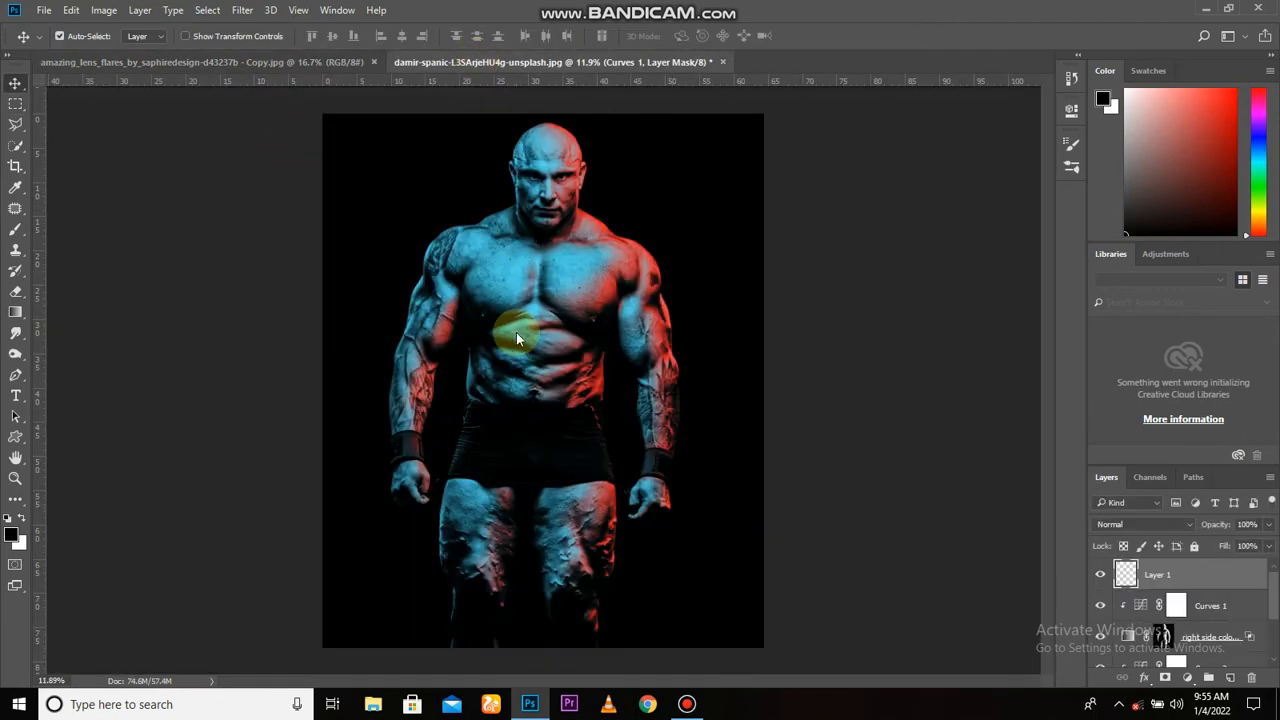
- Transform the blue flare to about 669% size, rotate it to about -90° and centre it on the photo's left edge
{"action": "key", "text": "ctrl+t"}
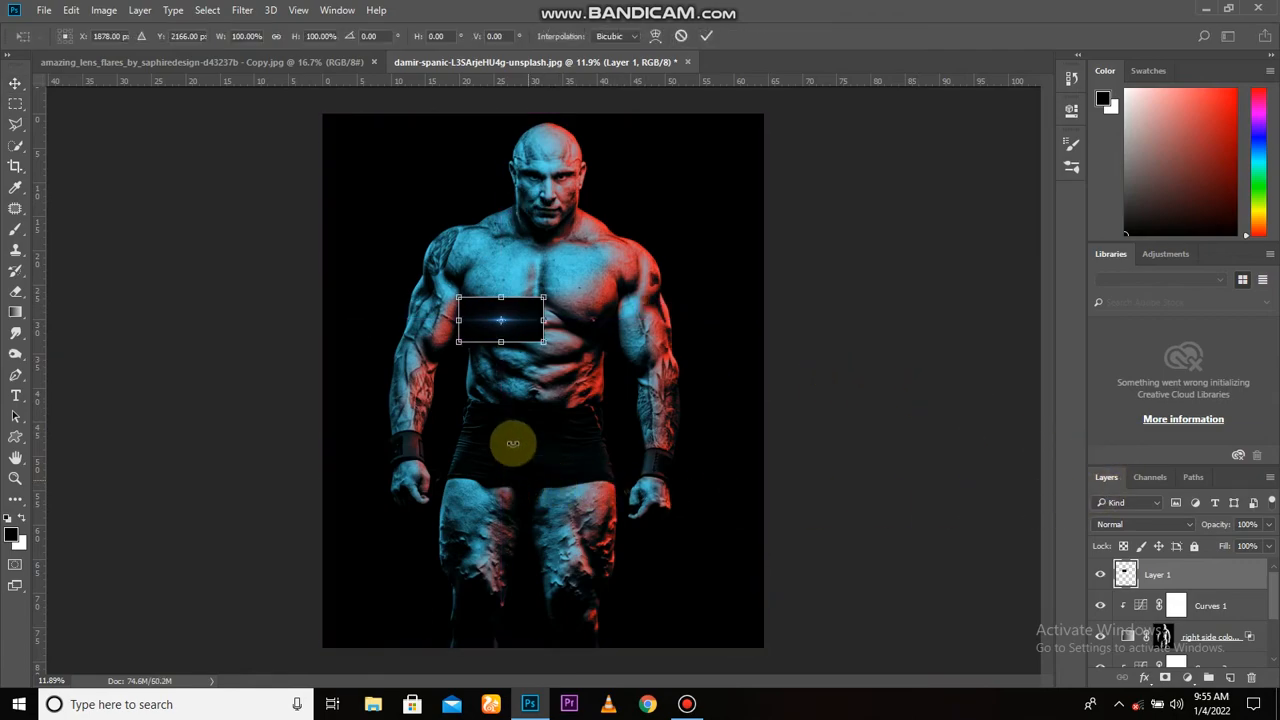
{"action": "left_click_drag", "start_coordinate": [546, 298], "coordinate": [664, 245]}
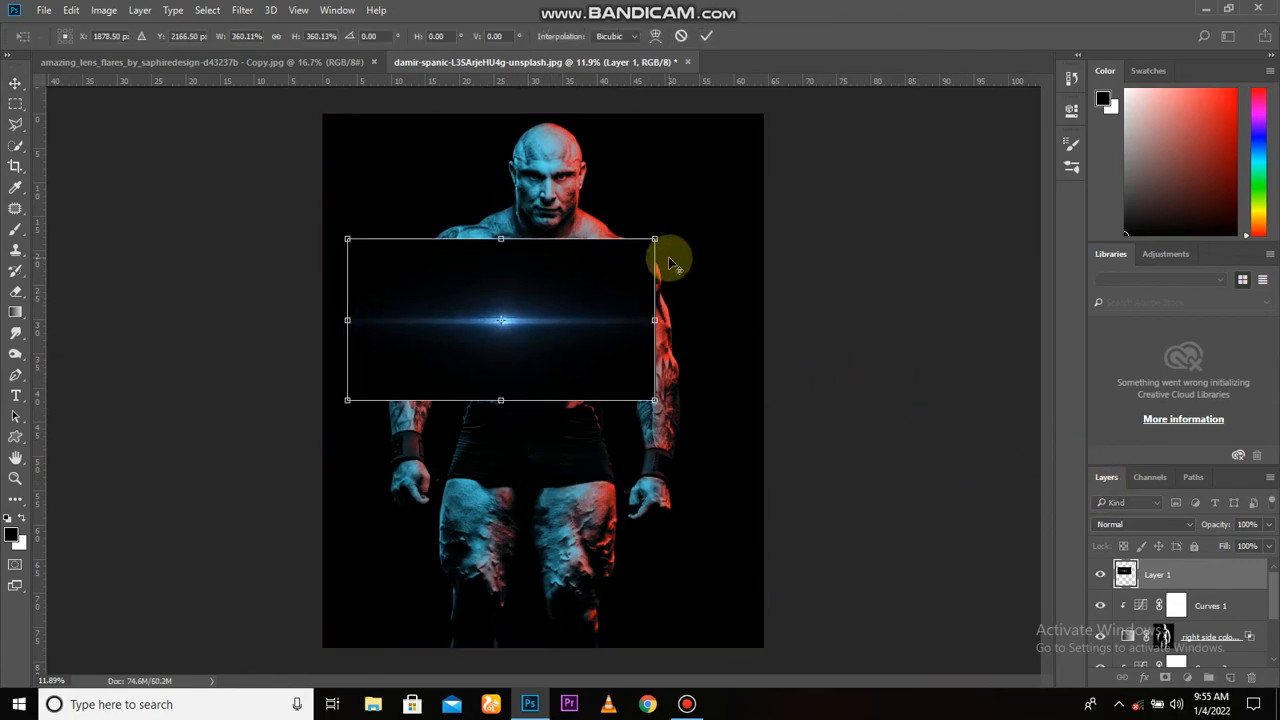
{"action": "left_click_drag", "start_coordinate": [725, 430], "coordinate": [592, 116]}
{"action": "left_click_drag", "start_coordinate": [571, 286], "coordinate": [431, 349]}
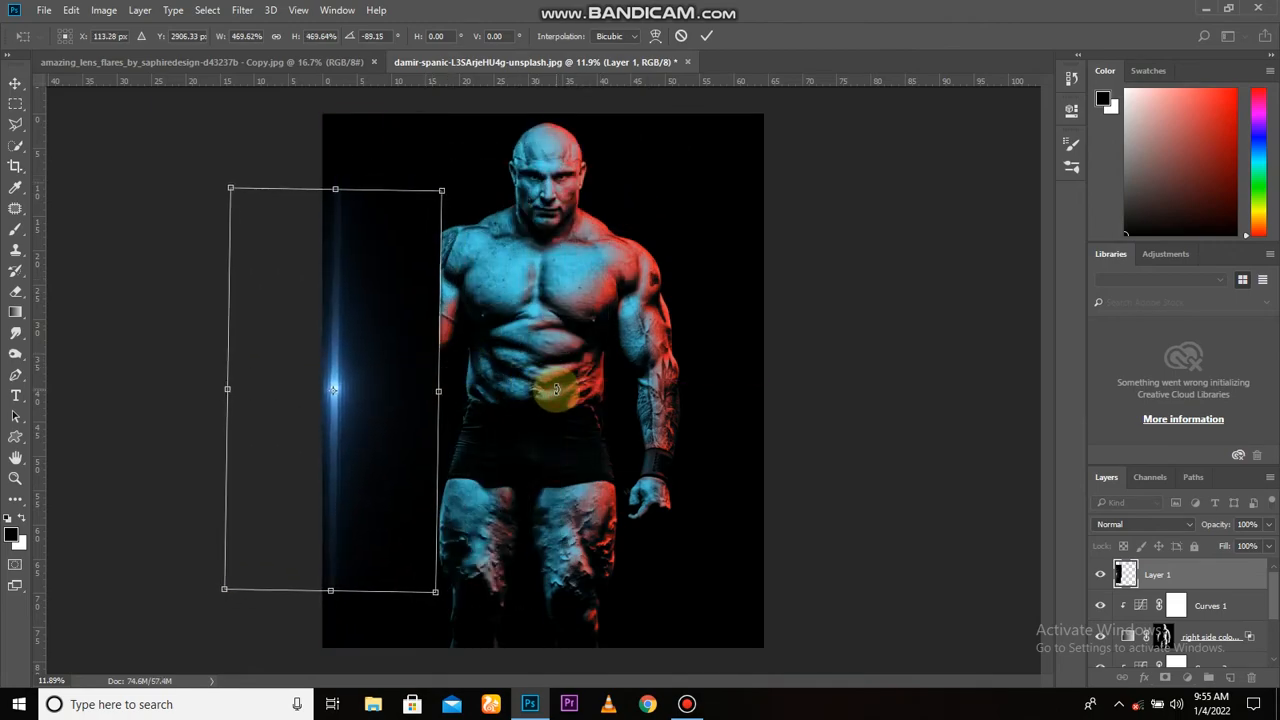
{"action": "left_click_drag", "start_coordinate": [443, 192], "coordinate": [512, 113]}
{"action": "left_click_drag", "start_coordinate": [431, 297], "coordinate": [424, 283]}
{"action": "mouse_move", "coordinate": [626, 383]}
{"action": "left_mouse_down"}
{"action": "mouse_move", "coordinate": [626, 358]}
{"action": "mouse_move", "coordinate": [623, 374]}
{"action": "left_mouse_up"}
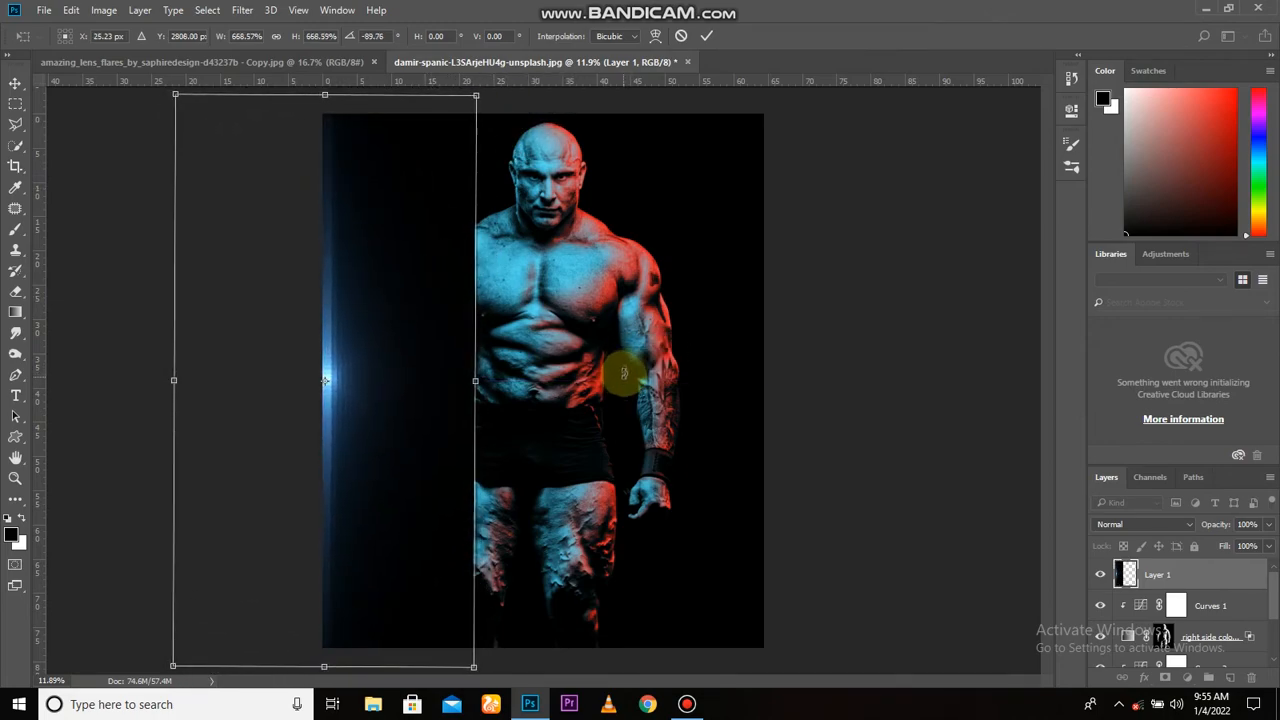
{"action": "left_click", "coordinate": [707, 37]}
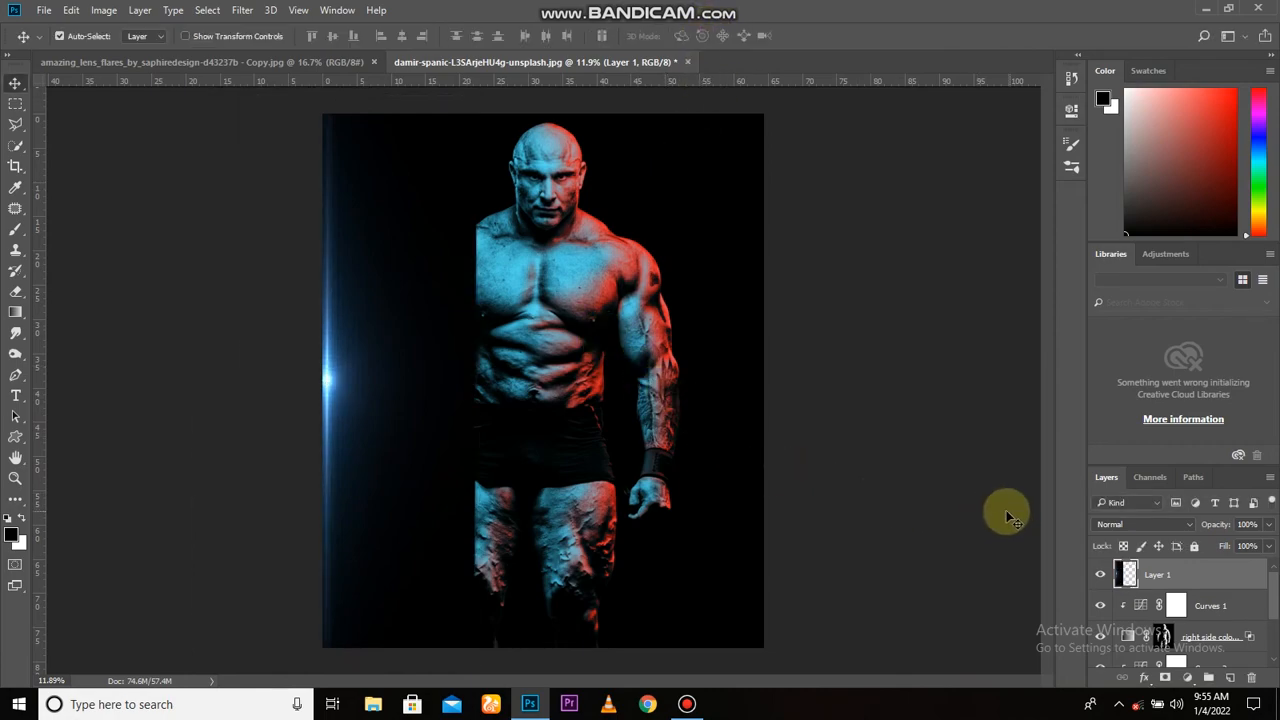
- Try neighbouring blend modes on the blue flare layer and set it to Lighten
{"action": "left_click", "coordinate": [1134, 524]}
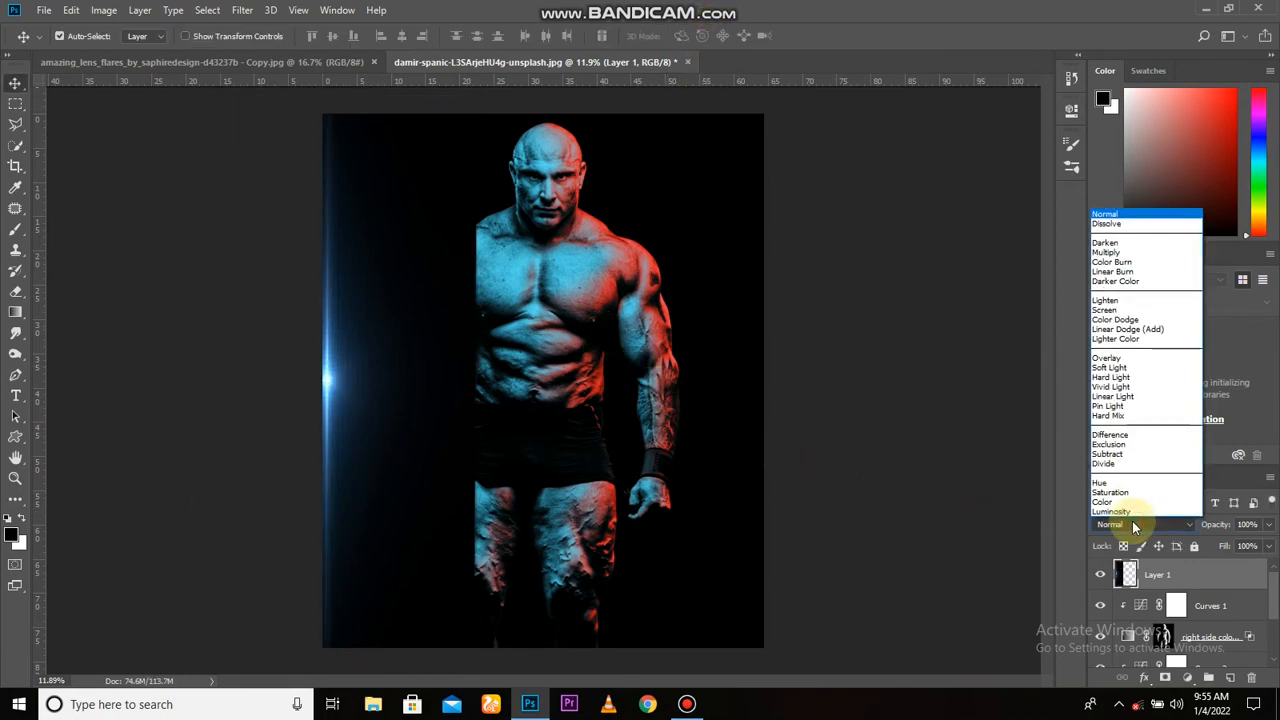
{"action": "left_click", "coordinate": [1123, 311]}
{"action": "key", "text": "Up"}
{"action": "key", "text": "Up"}
{"action": "key", "text": "Down"}
{"action": "key", "text": "Up"}
{"action": "key", "text": "Down"}
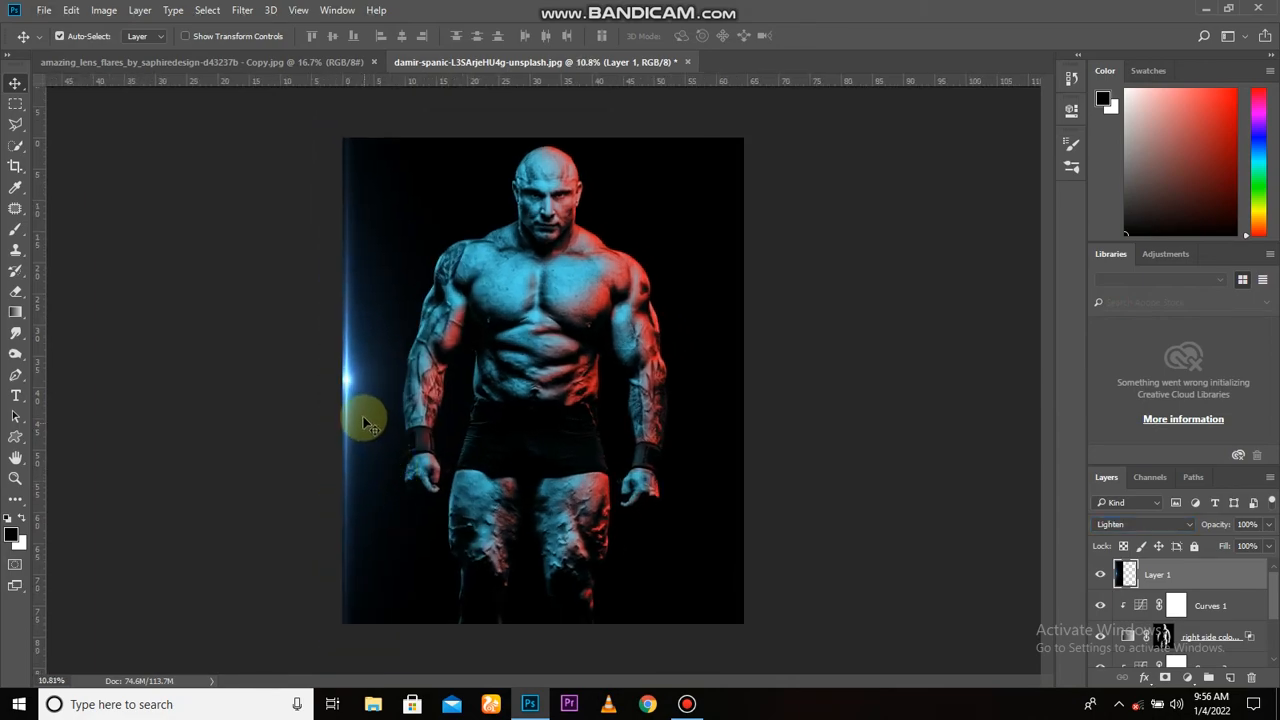
- Duplicate the flare onto the photo's right edge and colorize the copy red with a clipped Hue/Saturation adjustment at hue 360 and increased saturation
{"action": "left_click_drag", "start_coordinate": [381, 382], "coordinate": [748, 400]}
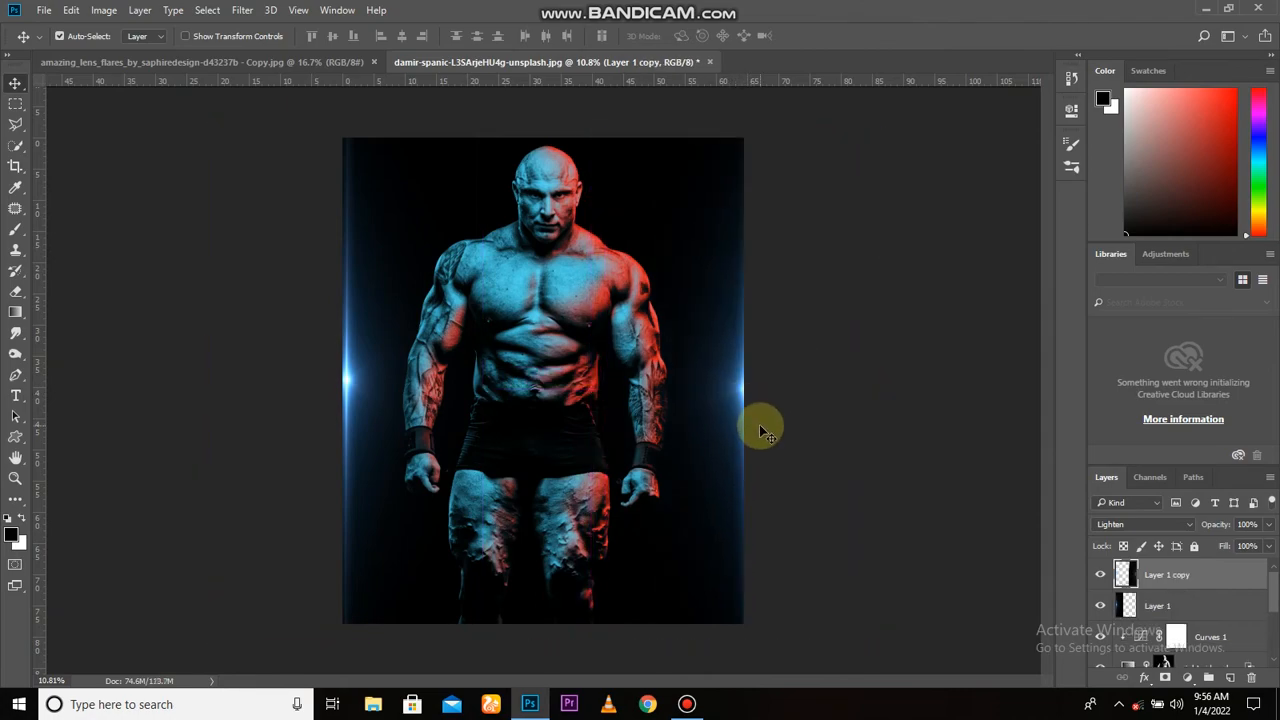
{"action": "left_click", "coordinate": [1187, 677]}
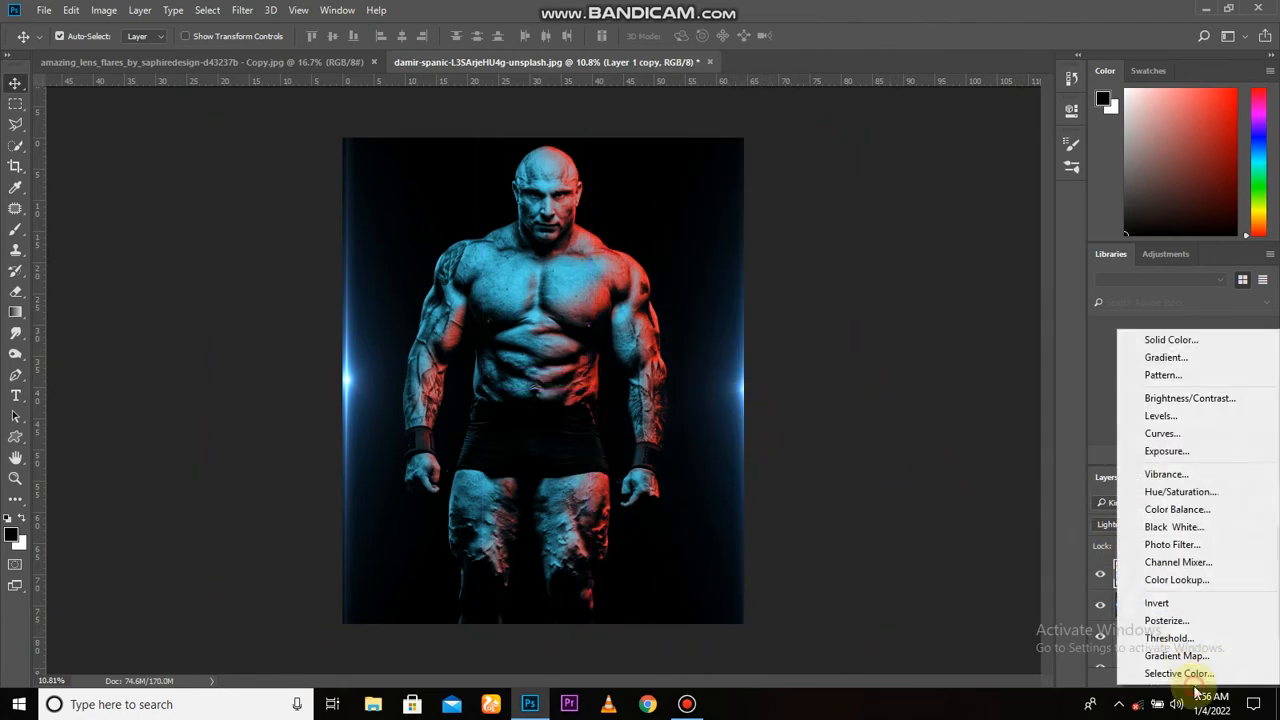
{"action": "left_click", "coordinate": [1180, 492]}
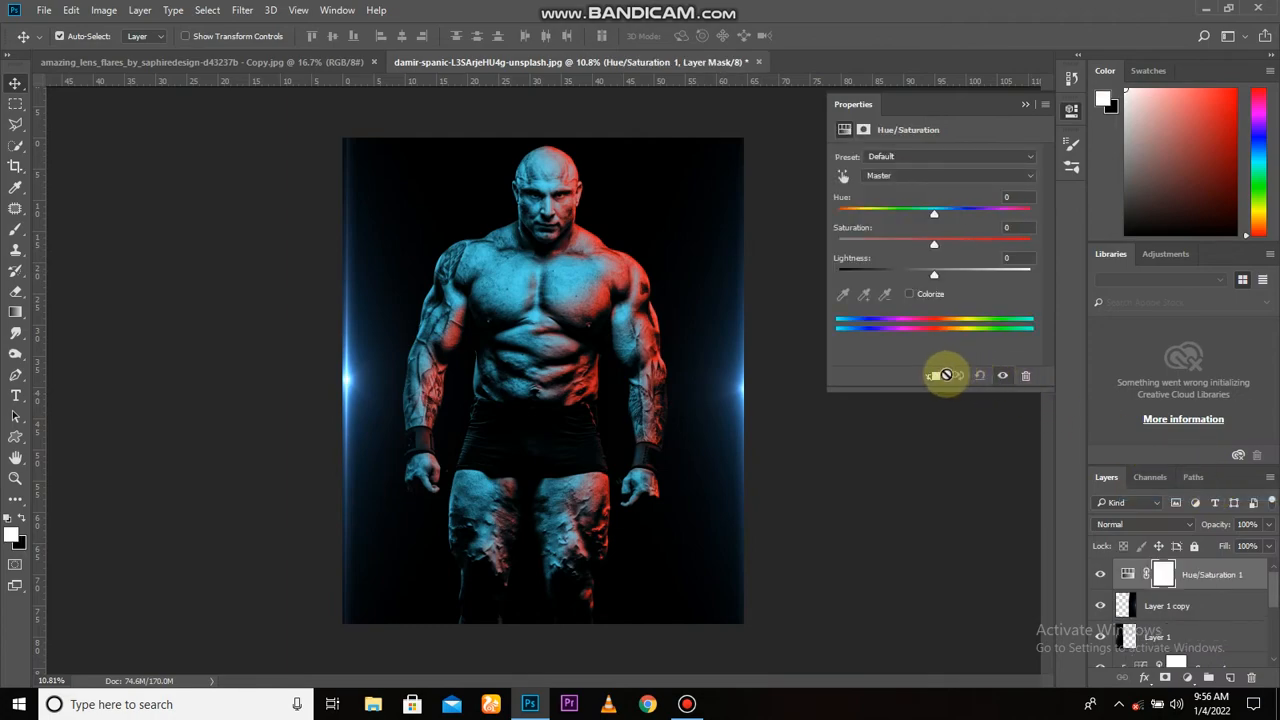
{"action": "left_click", "coordinate": [910, 295]}
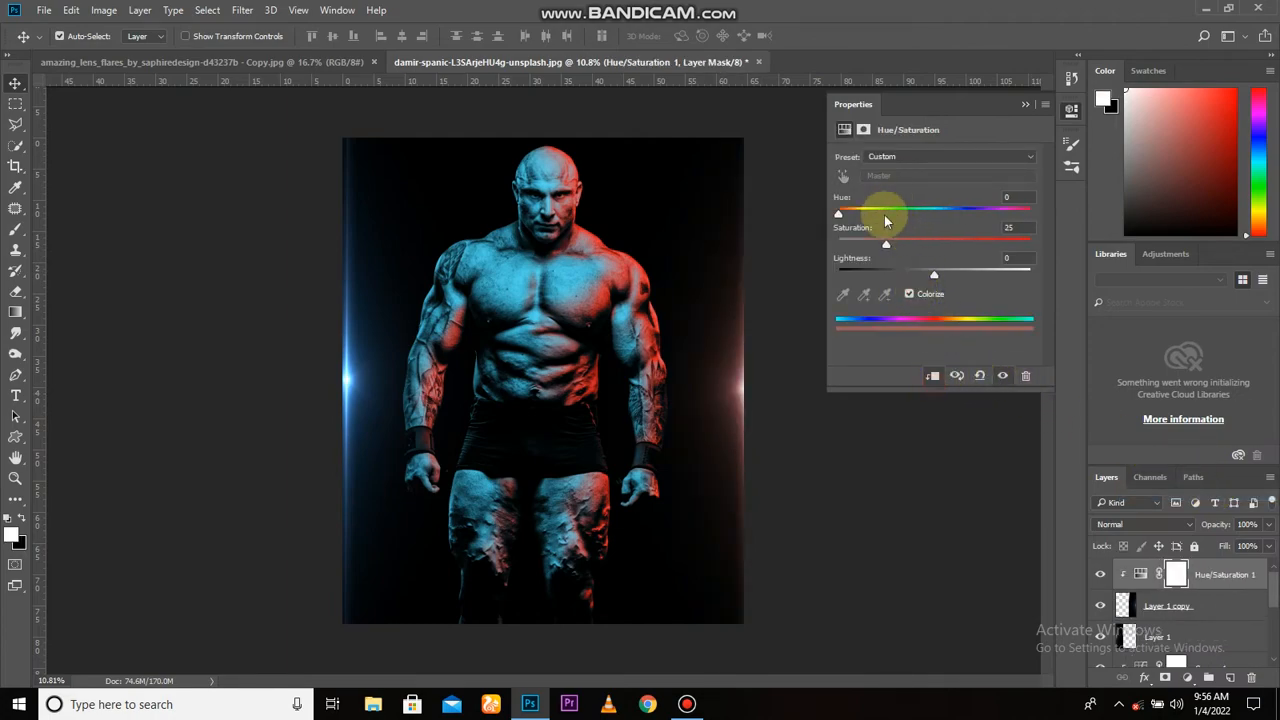
{"action": "left_click_drag", "start_coordinate": [885, 220], "coordinate": [1057, 233]}
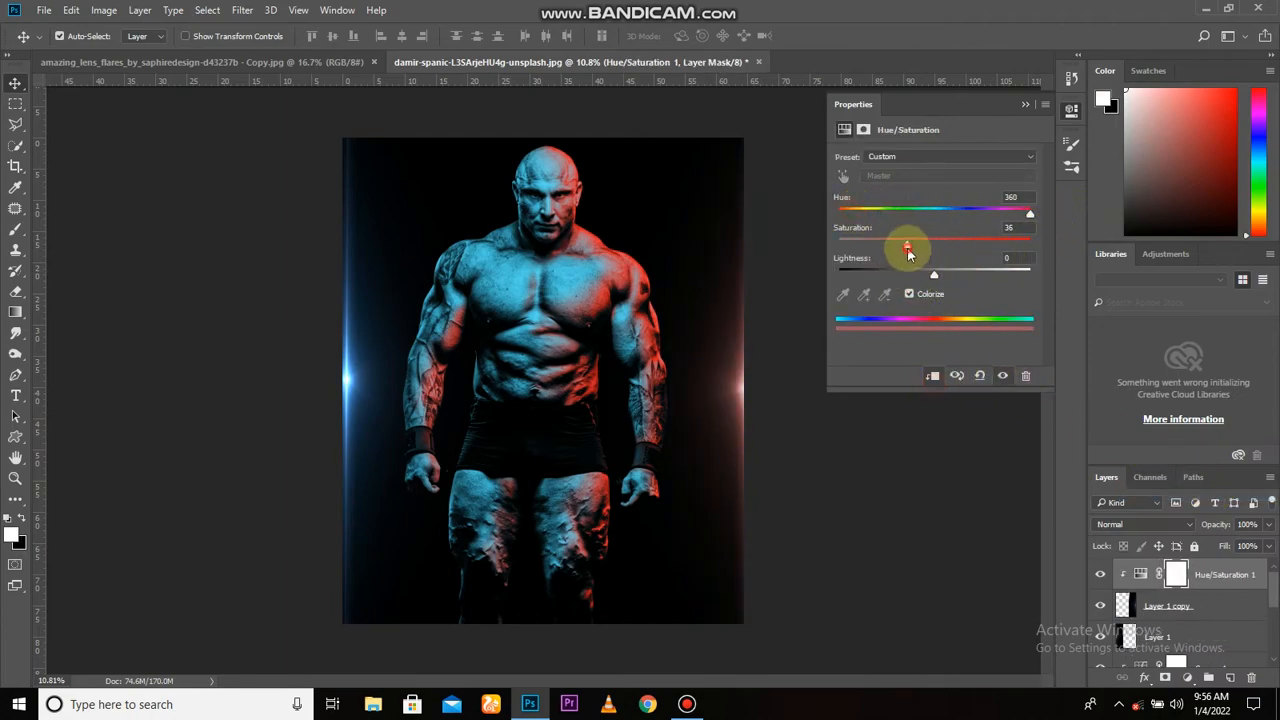
{"action": "left_click", "coordinate": [1024, 106]}
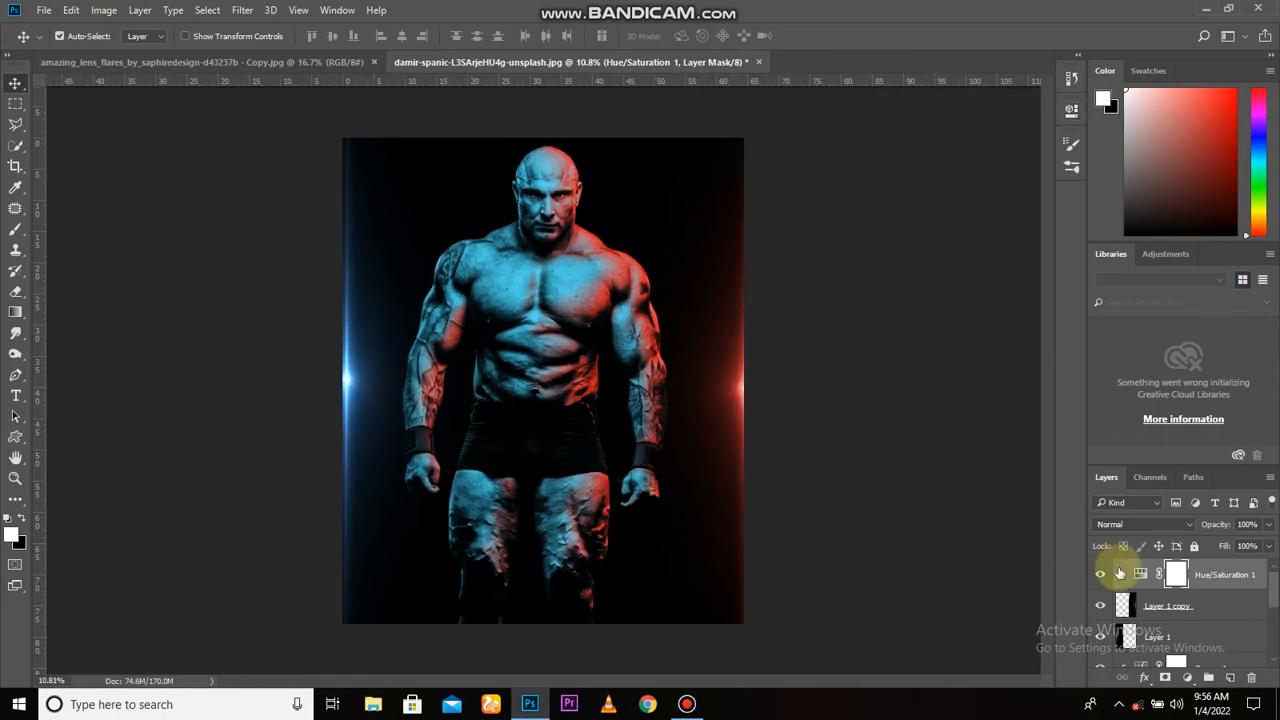
- Compare the photo with the red flare layer hidden and shown to check the light on the right side
{"action": "left_click", "coordinate": [1158, 638]}
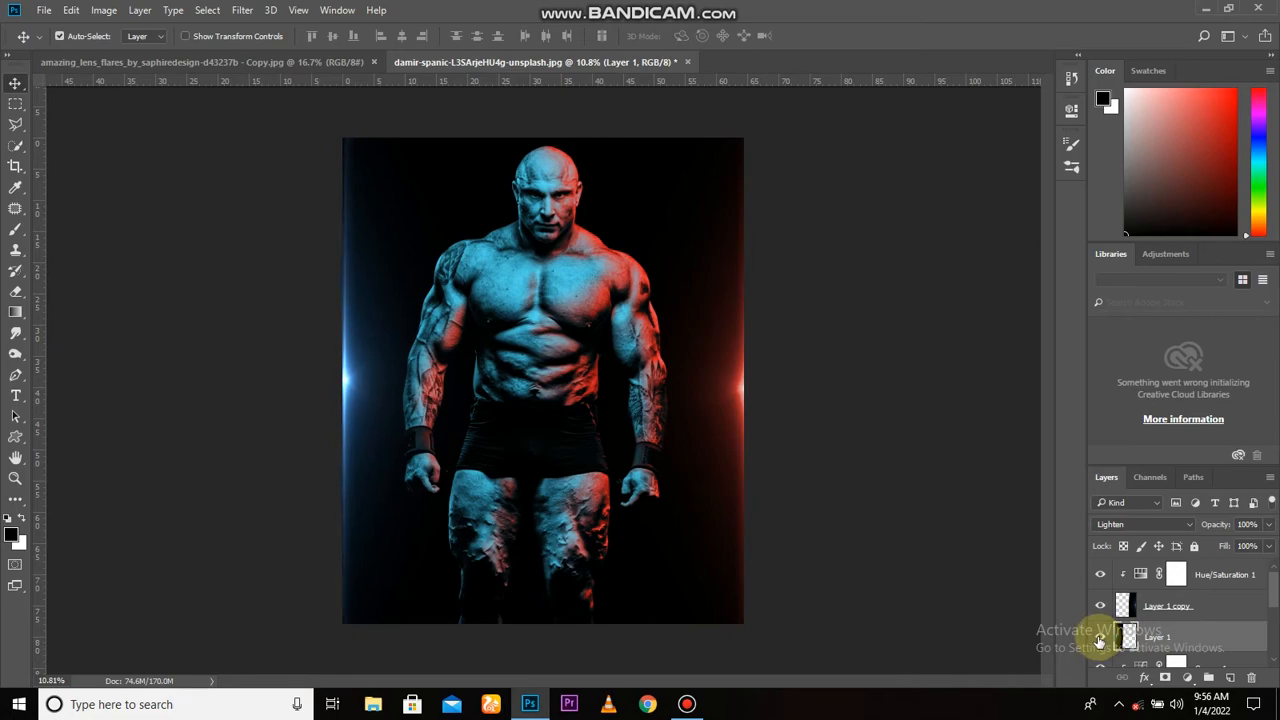
{"action": "left_click", "coordinate": [627, 525]}
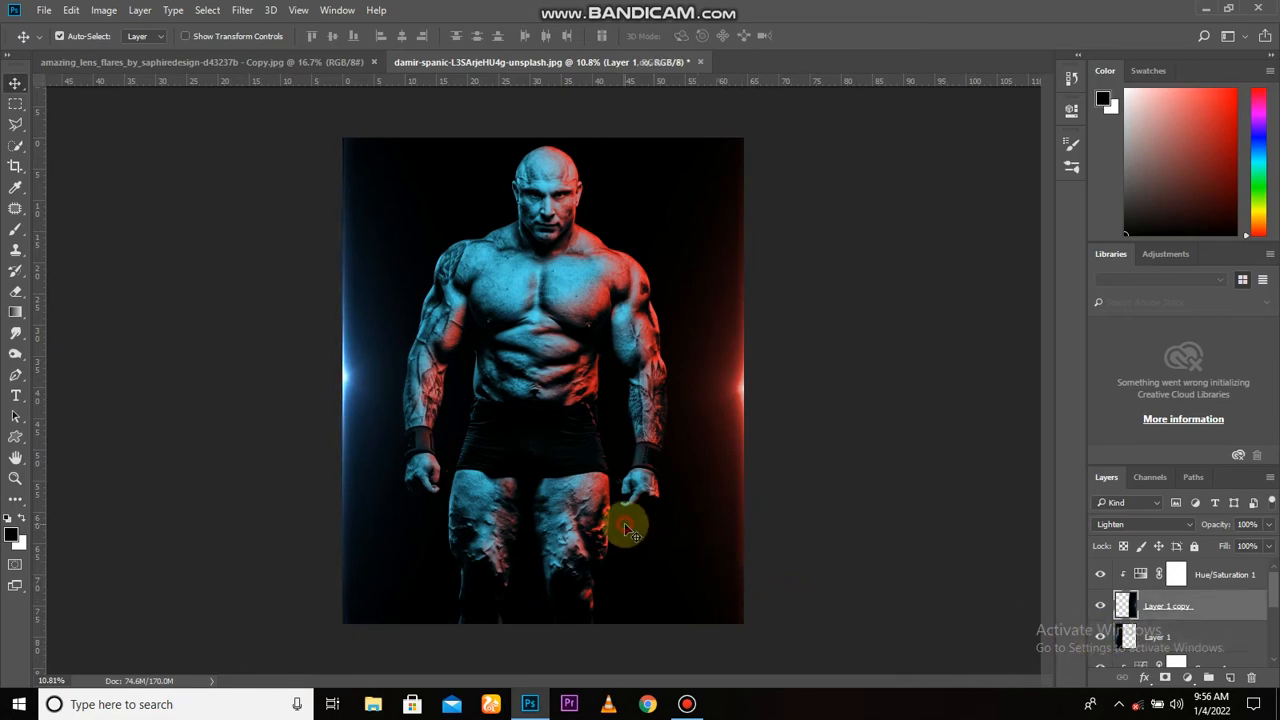
{"action": "scroll", "coordinate": [628, 528], "scroll_direction": "down", "scroll_amount": 1}
{"action": "left_click", "coordinate": [1100, 606]}
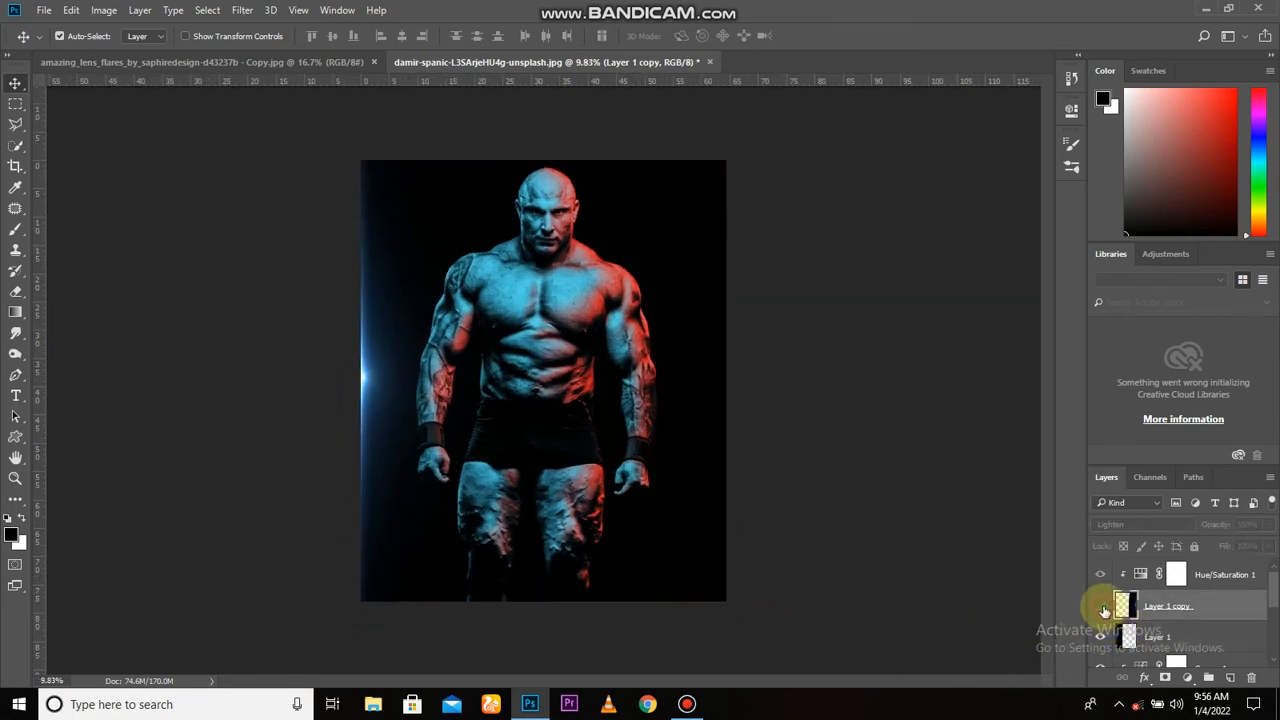
{"action": "left_click", "coordinate": [1100, 606]}
{"action": "scroll", "coordinate": [1155, 612], "scroll_direction": "down", "scroll_amount": 1}
{"action": "left_click", "coordinate": [1100, 606]}
{"action": "left_click", "coordinate": [1100, 606]}
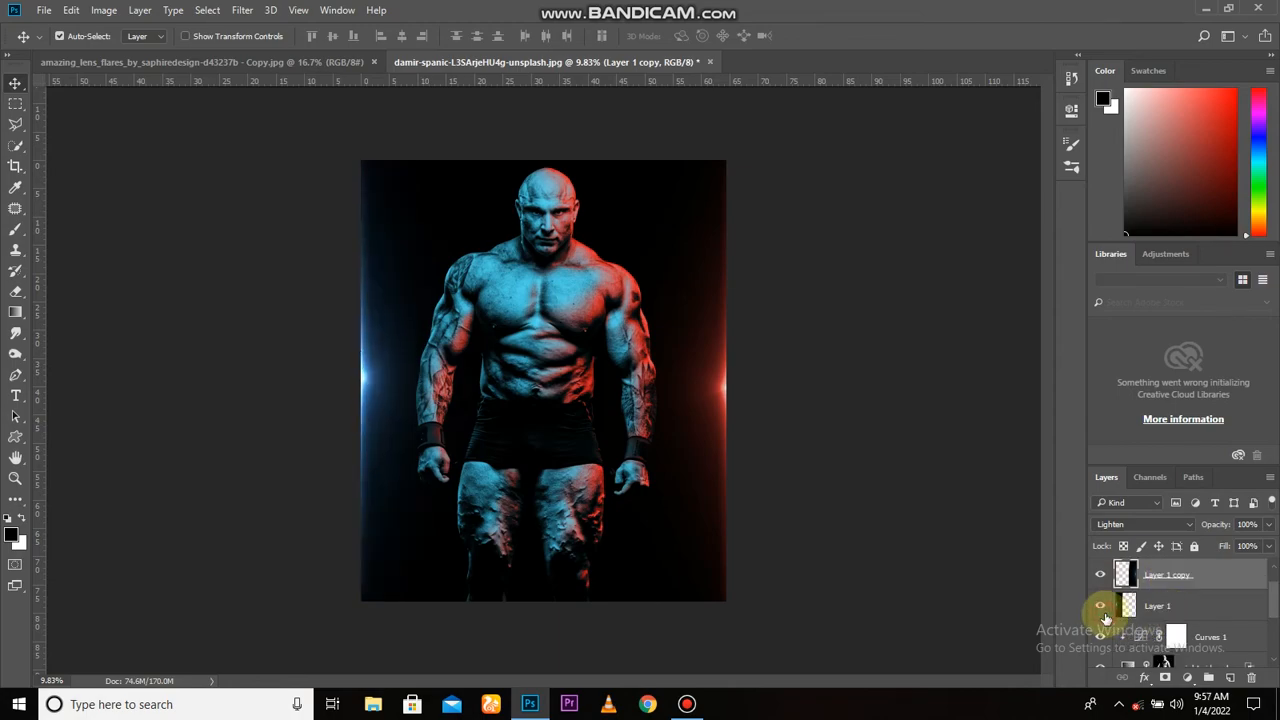
{"action": "left_click", "coordinate": [1157, 607]}
{"action": "scroll", "coordinate": [686, 551], "scroll_direction": "down", "scroll_amount": 1}
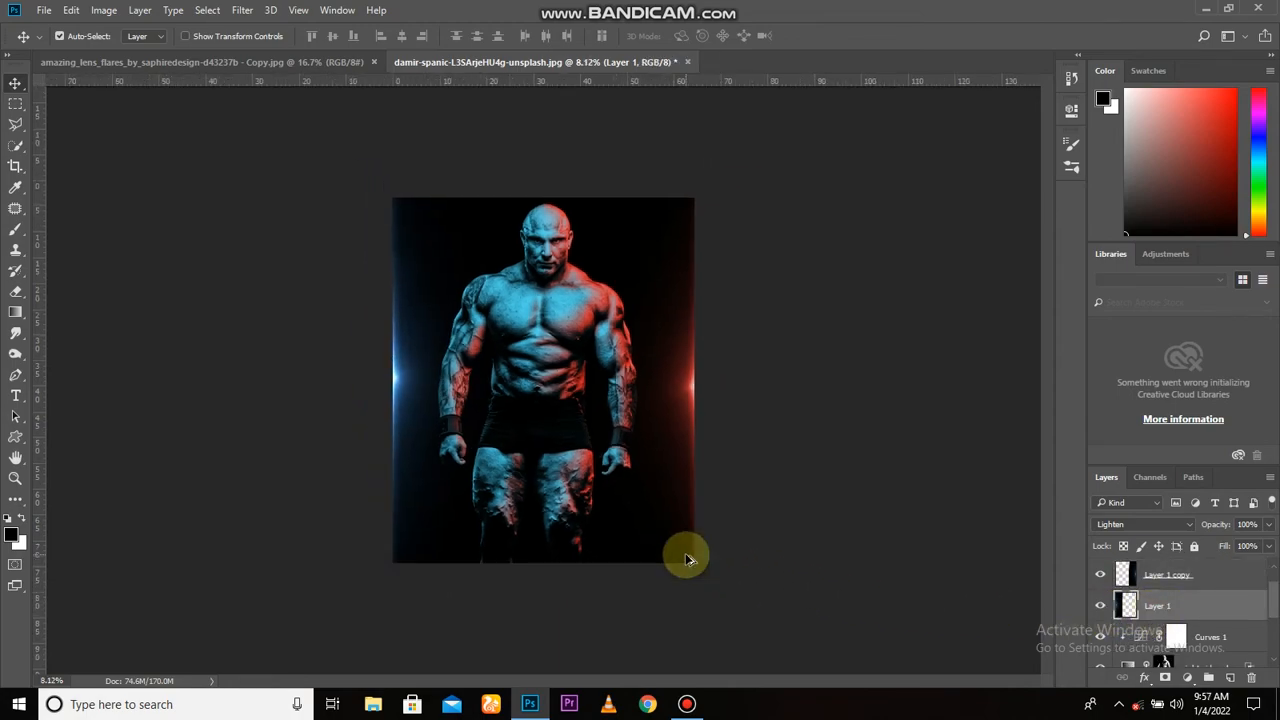
{"action": "scroll", "coordinate": [1208, 594], "scroll_direction": "up", "scroll_amount": 1}
{"action": "left_click", "coordinate": [1217, 587]}
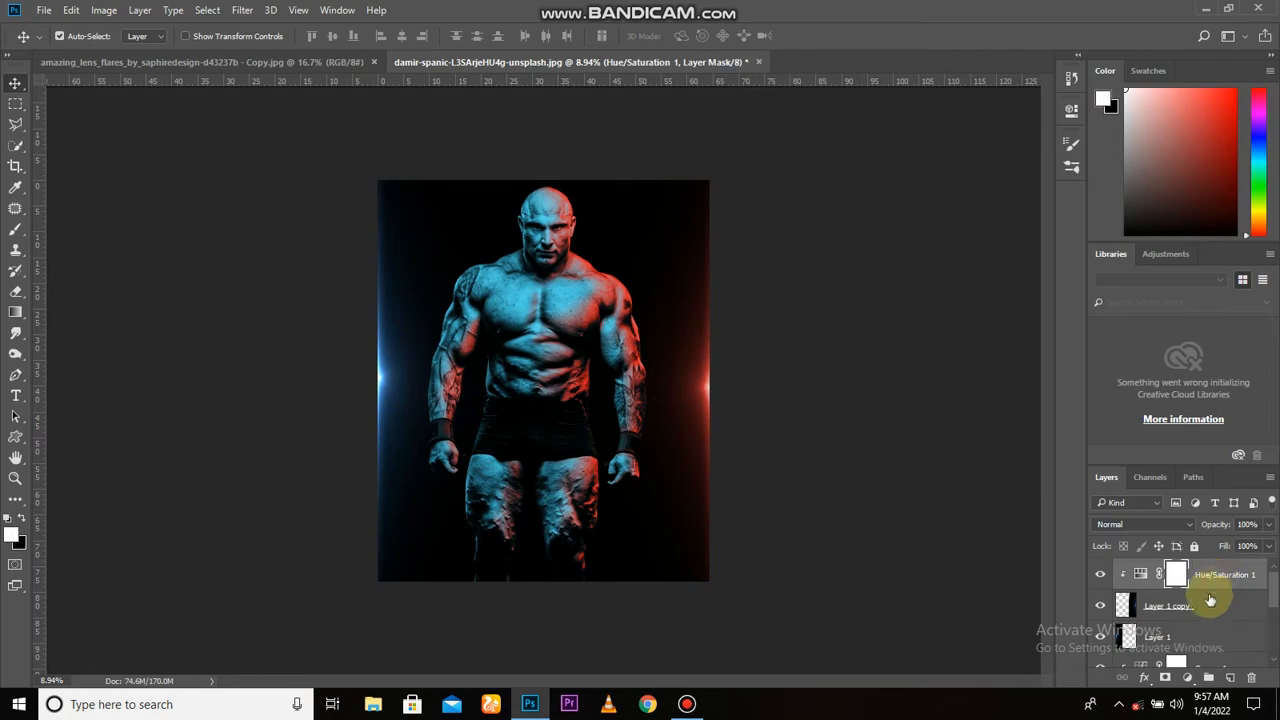
{"action": "left_click", "coordinate": [1187, 677]}
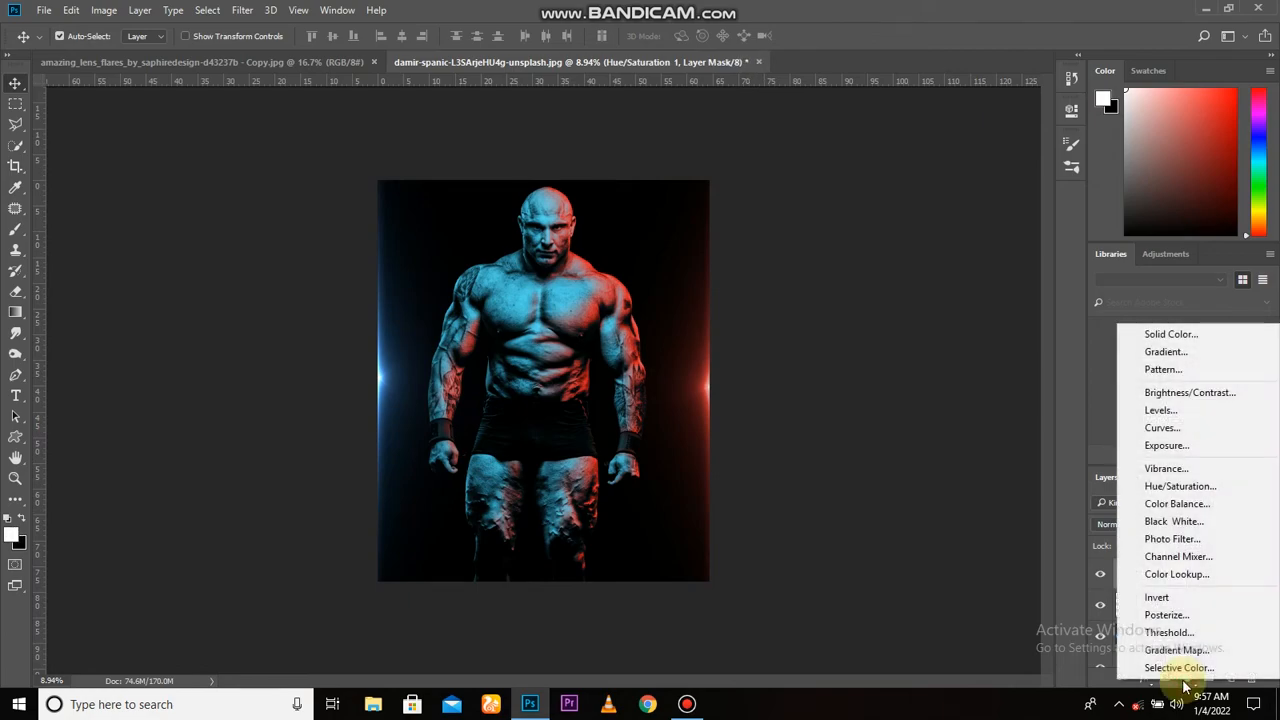
{"action": "left_click", "coordinate": [1063, 586]}
{"action": "left_click", "coordinate": [1108, 608]}
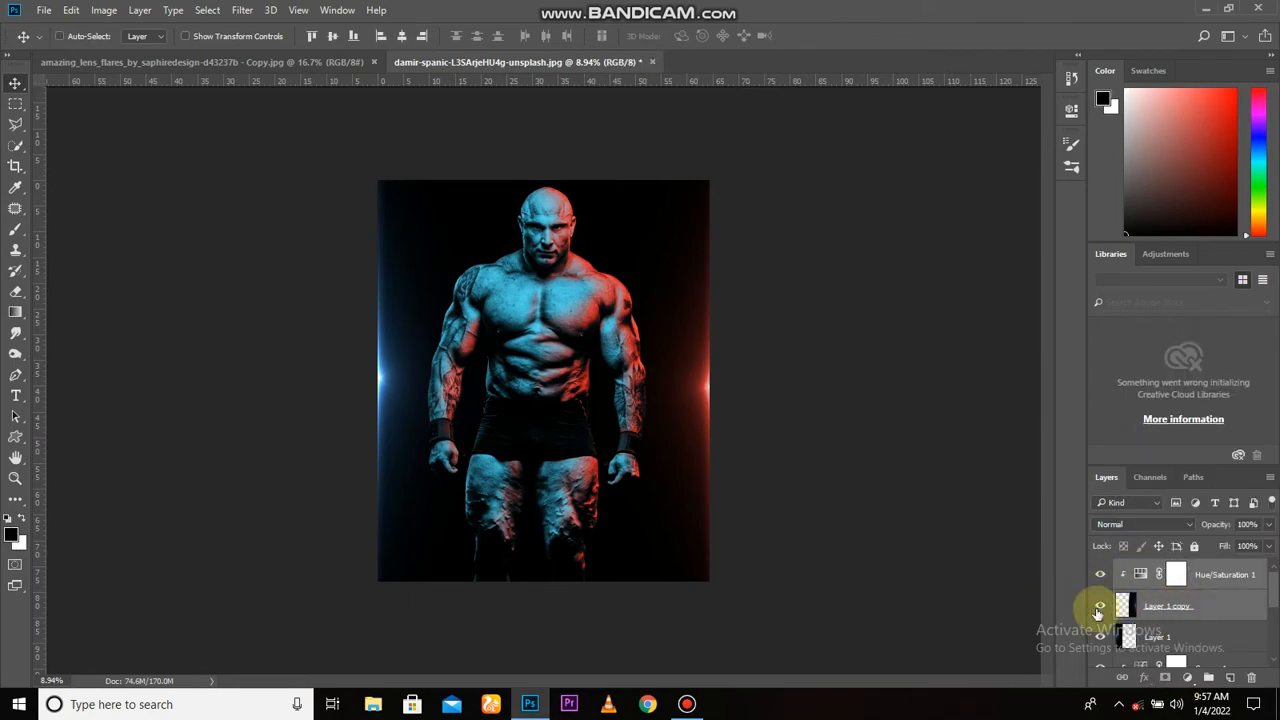
{"action": "left_click", "coordinate": [1124, 606]}
{"action": "left_click", "coordinate": [1100, 608]}
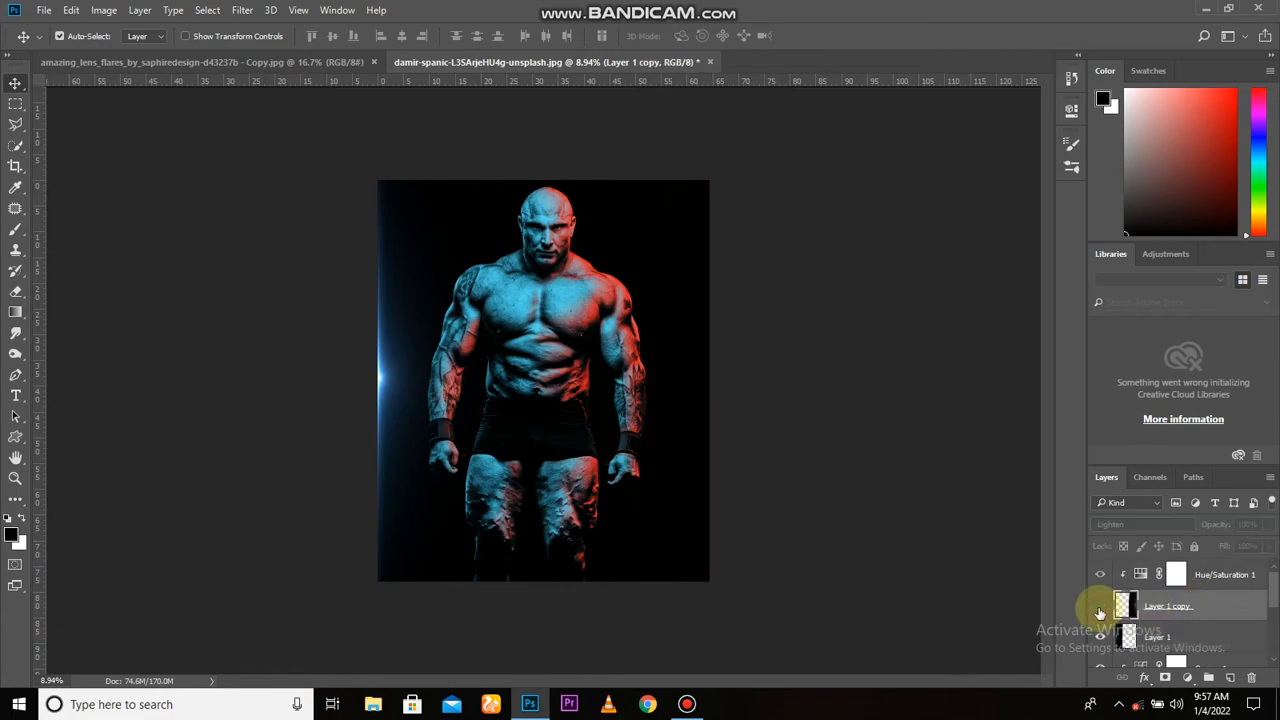
{"action": "left_click", "coordinate": [1100, 608]}
- Try converting the red flare layer to a smart object
{"action": "right_click", "coordinate": [1211, 610]}
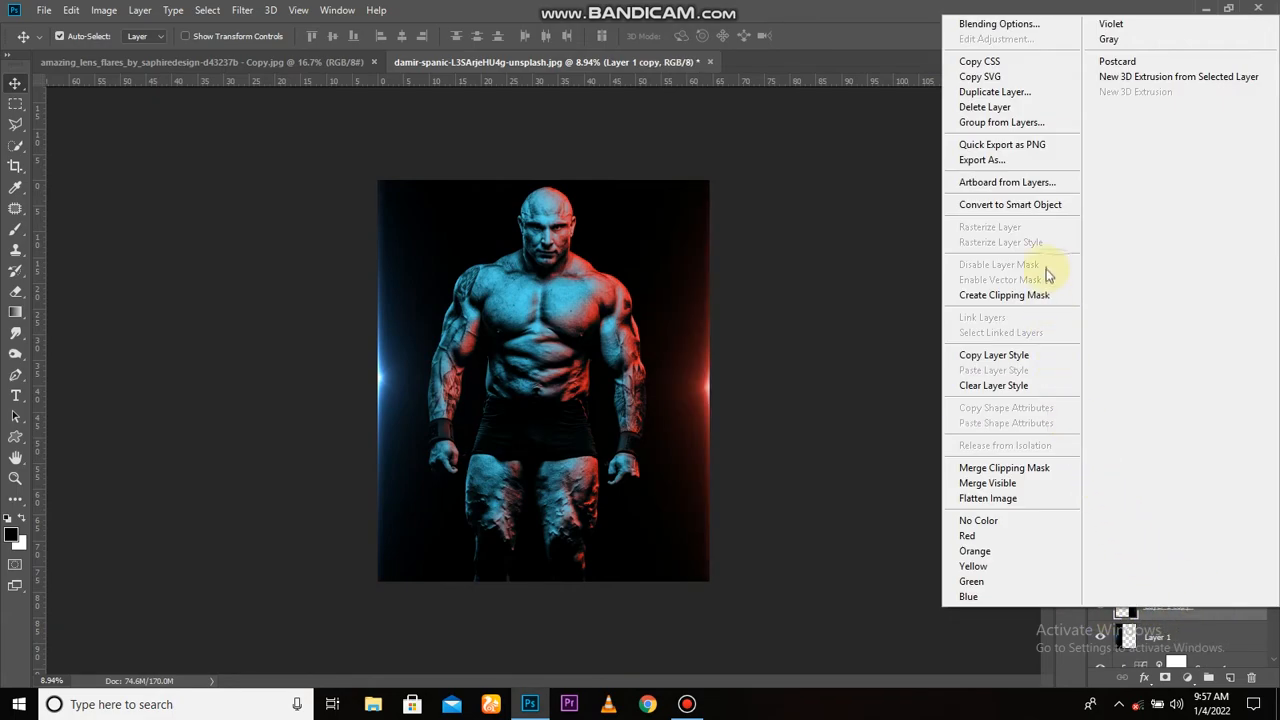
{"action": "left_click", "coordinate": [1128, 476]}
{"action": "left_click", "coordinate": [1190, 605]}
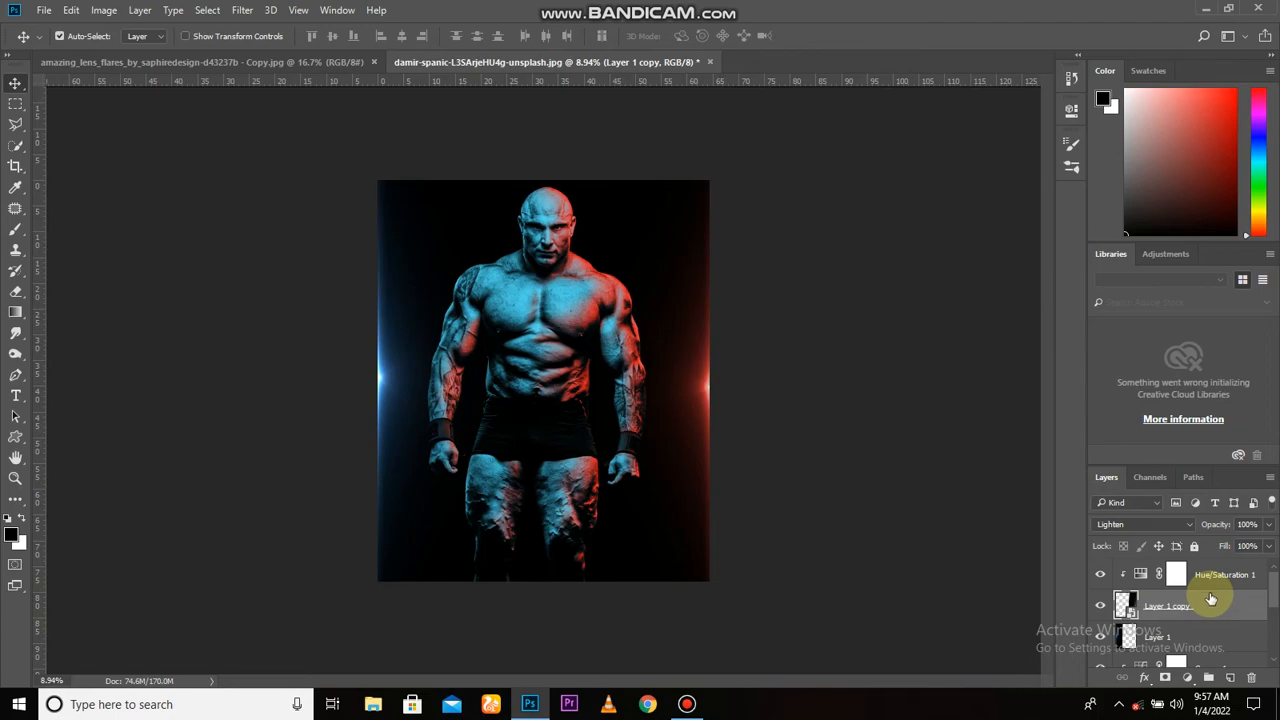
{"action": "left_click", "coordinate": [1215, 588]}
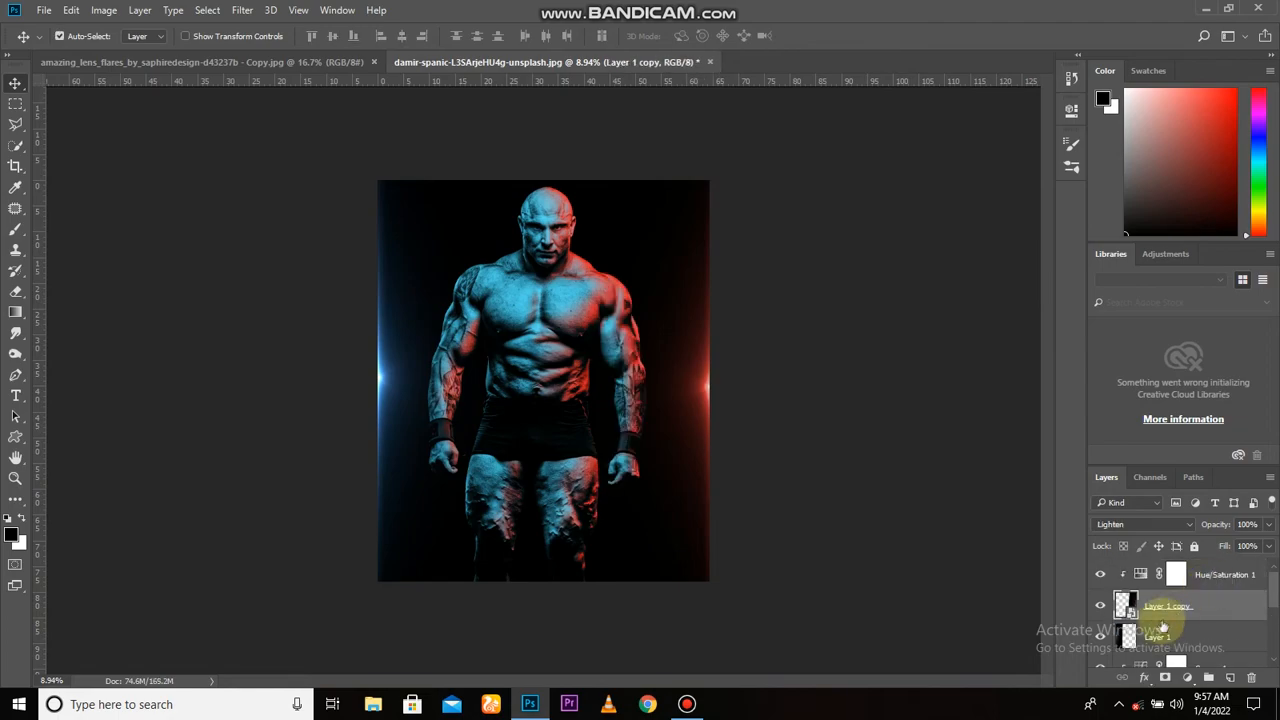
{"action": "left_click", "coordinate": [1101, 606]}
- Add a Levels adjustment above the red flare's Hue/Saturation layer, with white input 224 and adjusted midtones, and check its before and after
{"action": "left_click", "coordinate": [1200, 585]}
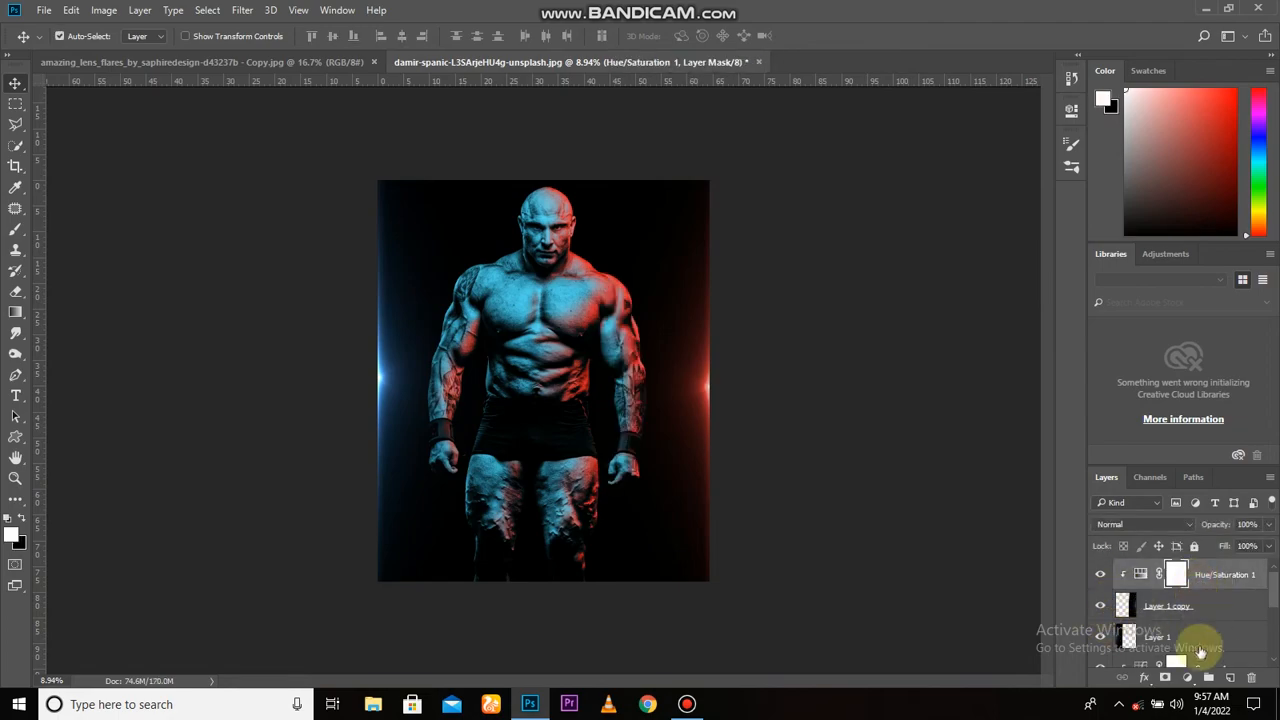
{"action": "left_click", "coordinate": [1187, 677]}
{"action": "left_click", "coordinate": [1187, 410]}
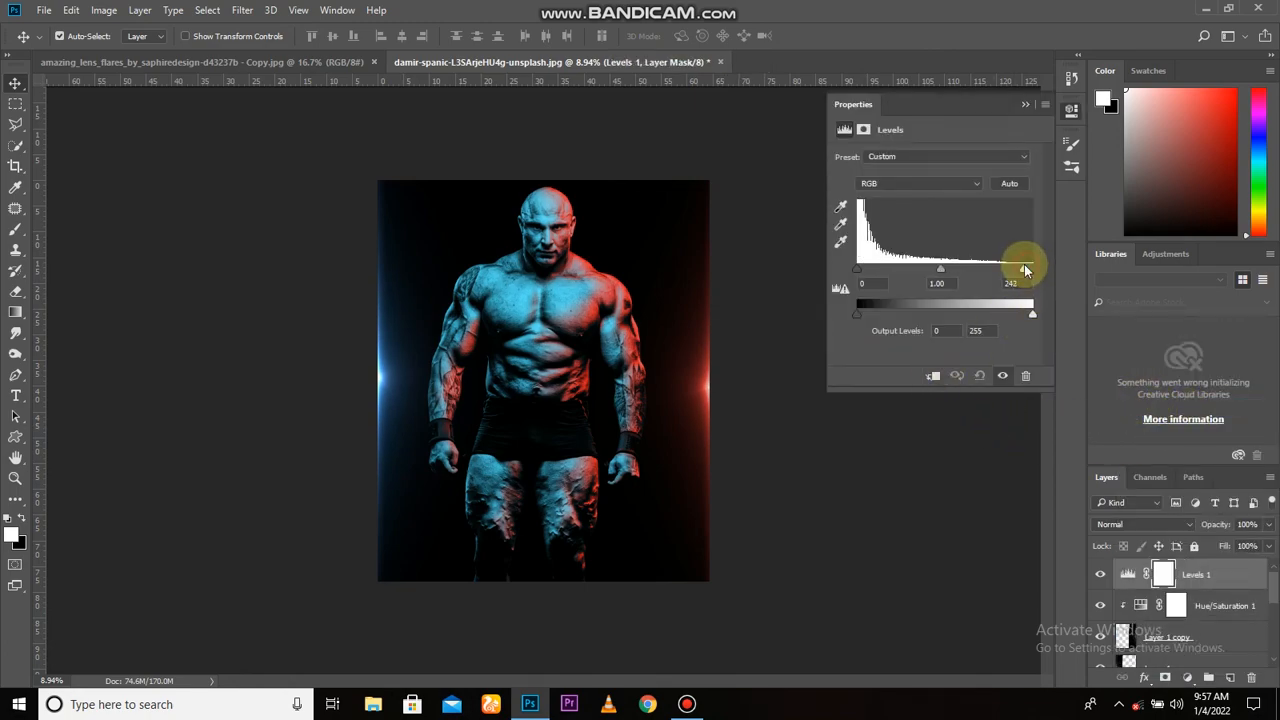
{"action": "mouse_move", "coordinate": [1025, 270]}
{"action": "left_mouse_down"}
{"action": "mouse_move", "coordinate": [993, 269]}
{"action": "mouse_move", "coordinate": [1015, 272]}
{"action": "left_mouse_up"}
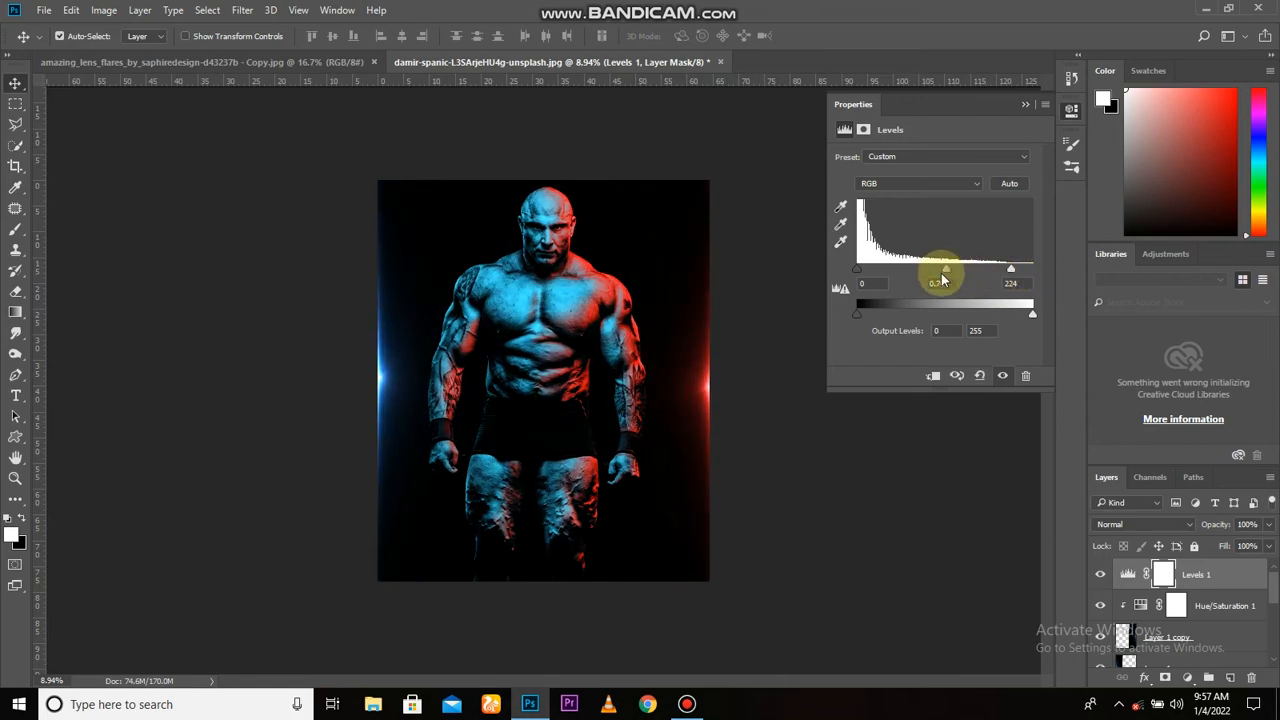
{"action": "left_click", "coordinate": [1025, 104]}
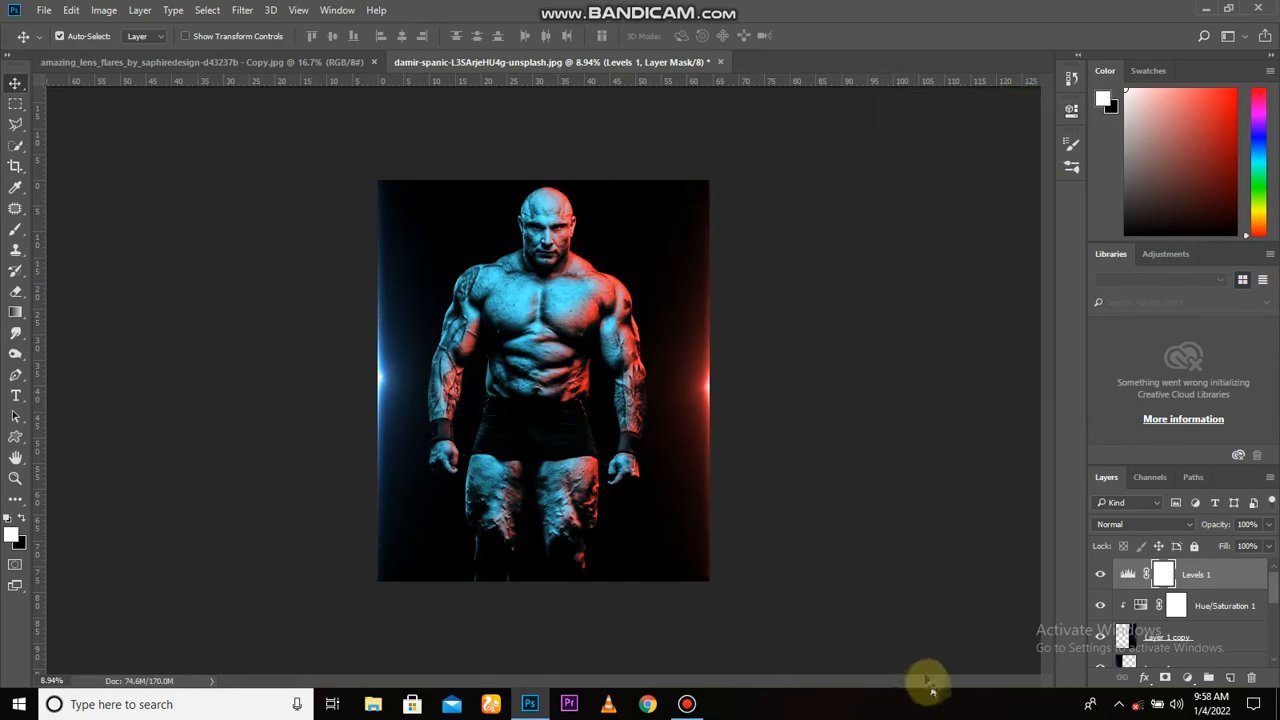
{"action": "left_click", "coordinate": [1101, 580]}
{"action": "left_click", "coordinate": [1101, 582]}
- Apply the Sharpen More filter to the Background photo layer
{"action": "scroll", "coordinate": [663, 519], "scroll_direction": "up", "scroll_amount": 3}
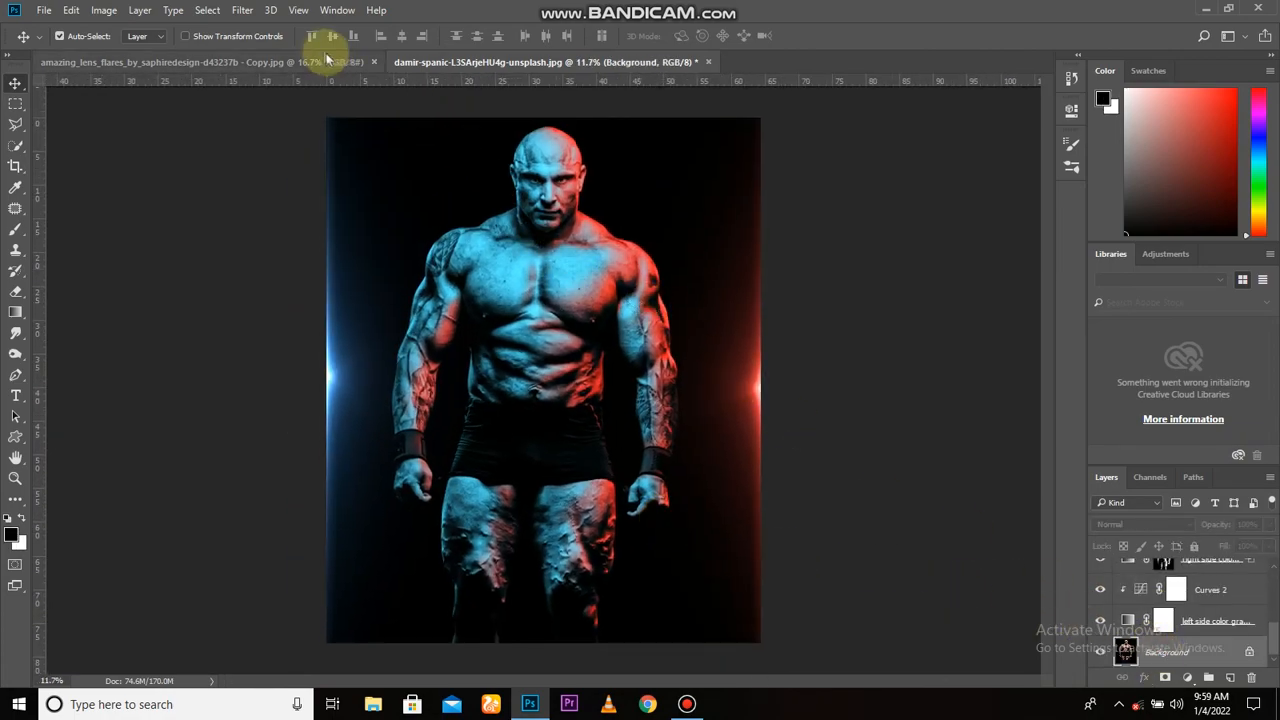
{"action": "left_click", "coordinate": [244, 12]}
{"action": "mouse_move", "coordinate": [290, 278]}
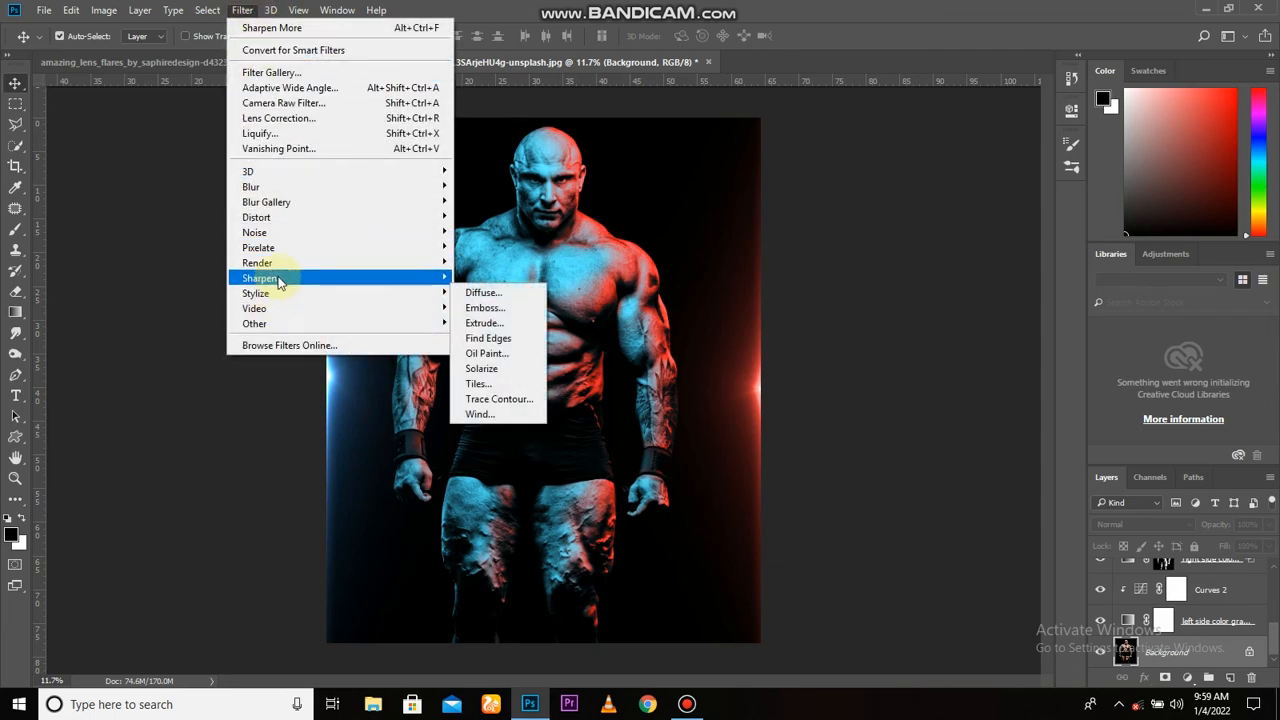
{"action": "left_click", "coordinate": [507, 324]}
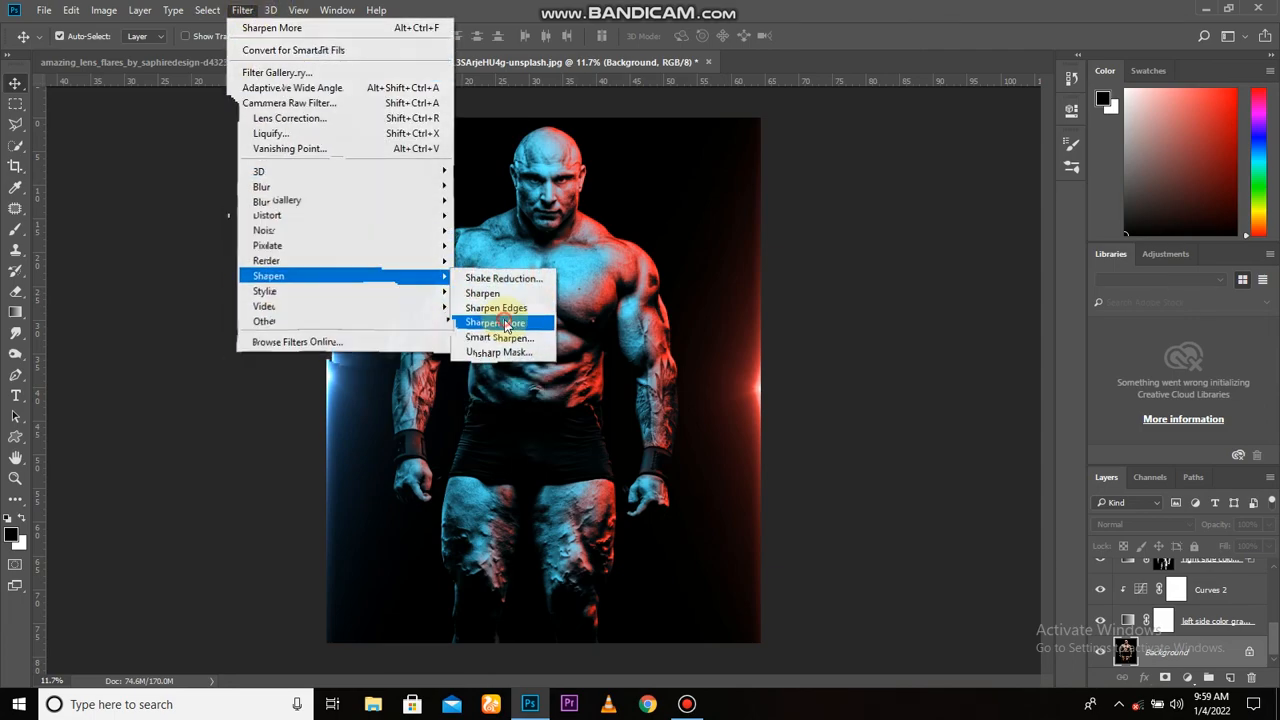
- Group all layers above the Background, from the Levels adjustment down to the left side color gradient map
{"action": "scroll", "coordinate": [503, 317], "scroll_direction": "up", "scroll_amount": 3}
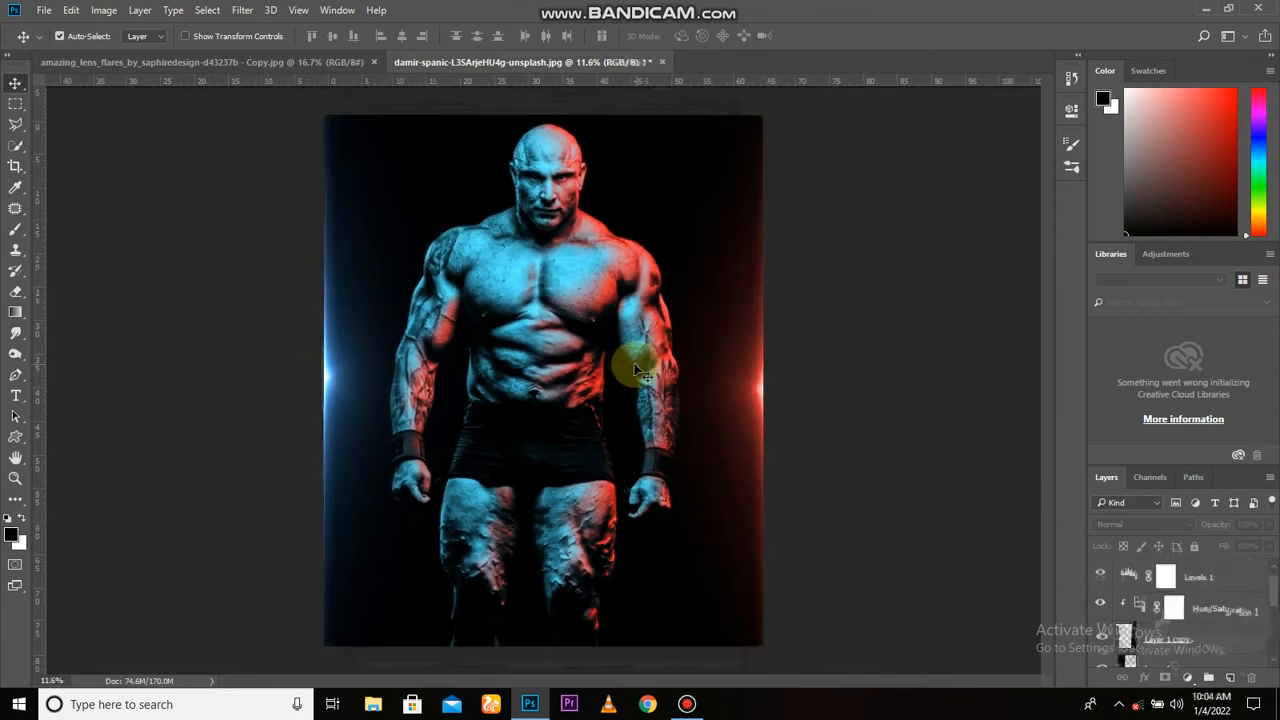
{"action": "scroll", "coordinate": [634, 363], "scroll_direction": "down", "scroll_amount": 2}
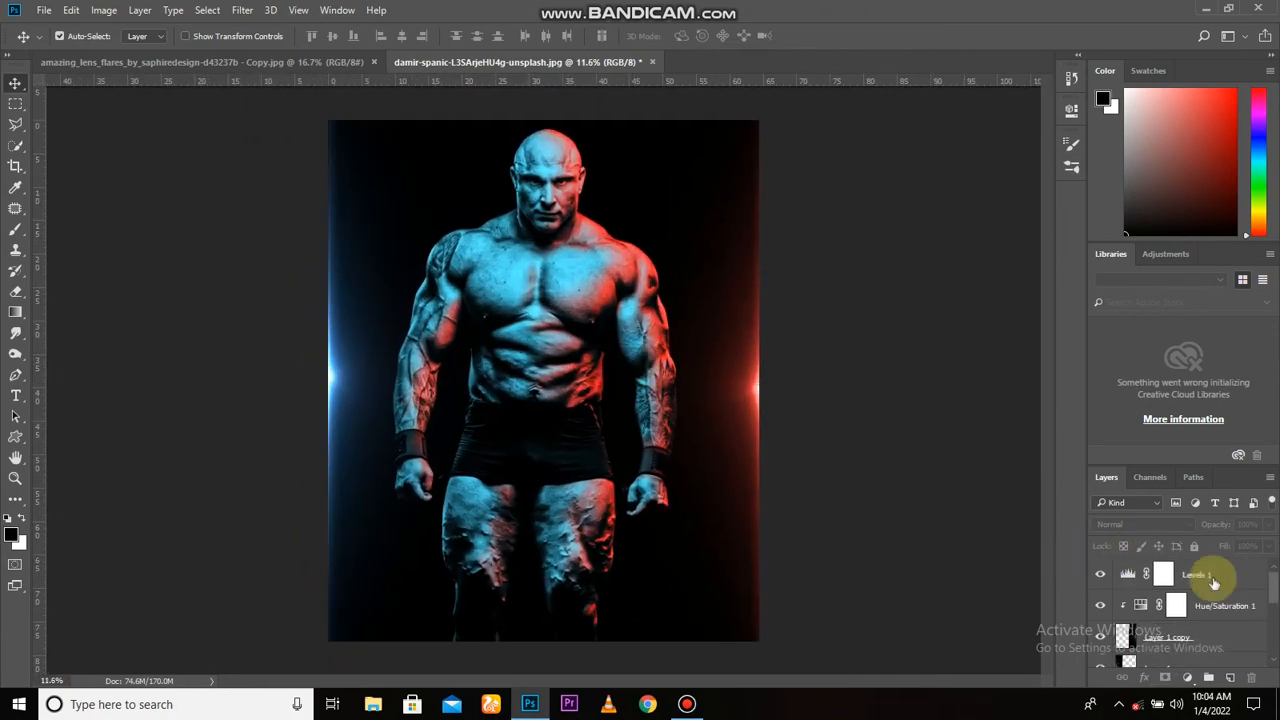
{"action": "left_click", "coordinate": [1238, 581]}
{"action": "scroll", "coordinate": [1220, 610], "scroll_direction": "down", "scroll_amount": 3}
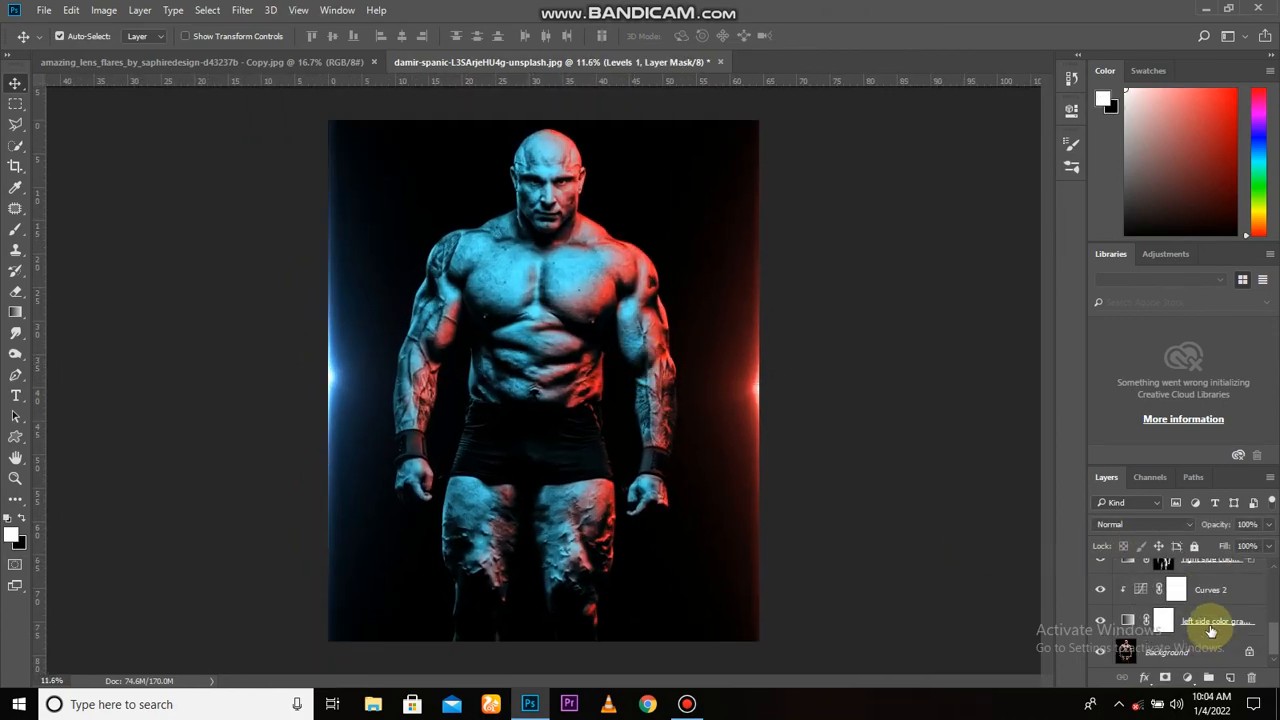
{"action": "left_click", "coordinate": [1210, 630], "text": "shift"}
{"action": "key", "text": "ctrl+g"}
- Compare the original photo with the finished blue and red lighting by hiding and showing the layer group repeatedly
{"action": "left_click", "coordinate": [1098, 568]}
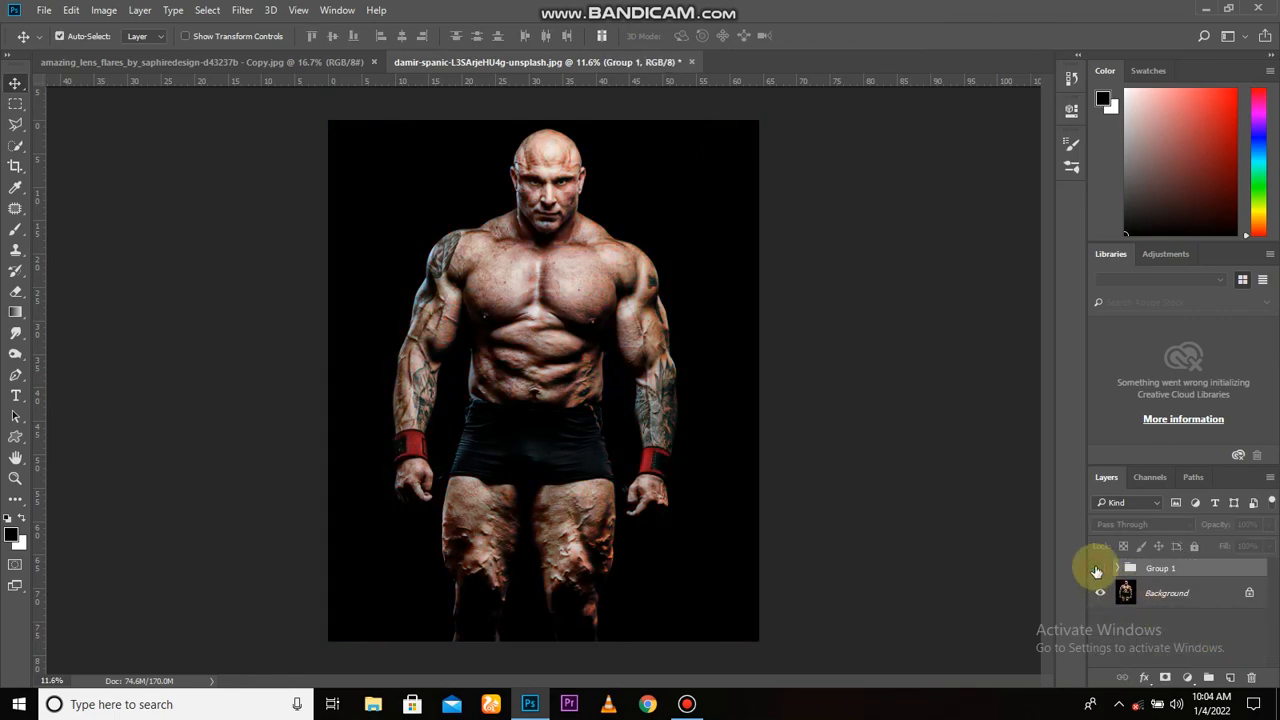
{"action": "left_click", "coordinate": [1098, 568]}
{"action": "left_click", "coordinate": [1097, 568]}
{"action": "left_click", "coordinate": [1097, 568]}
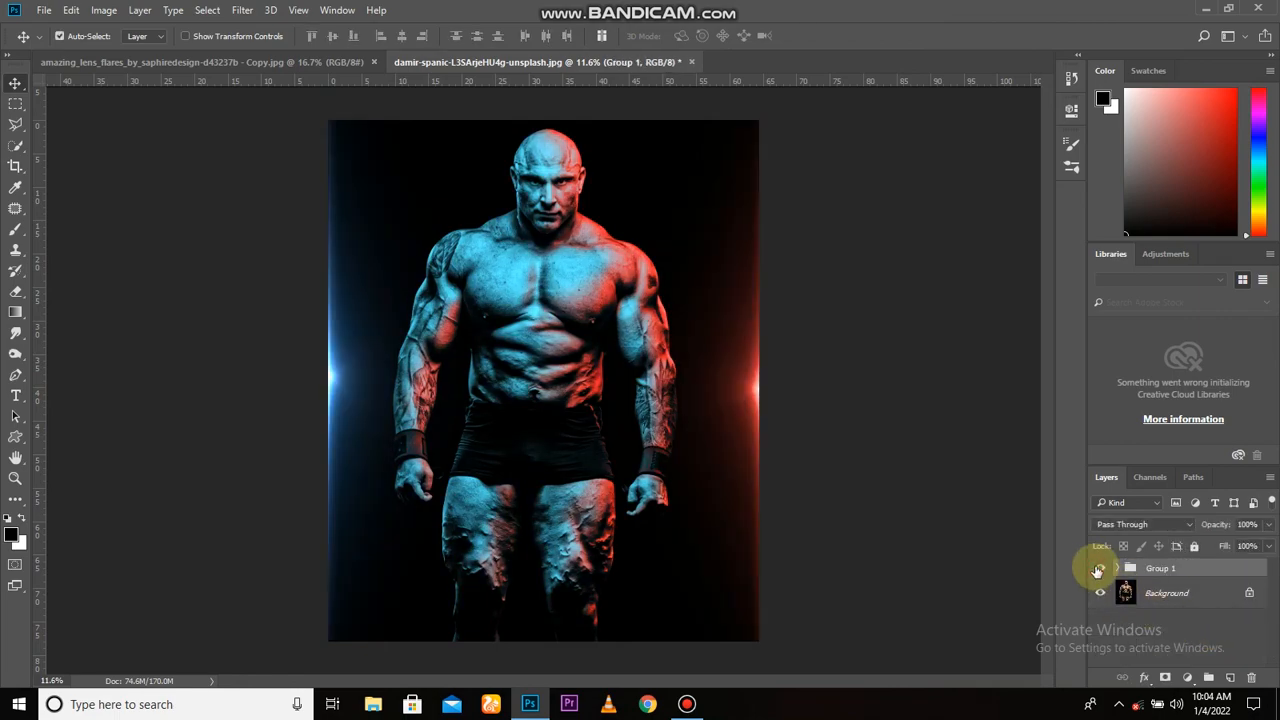
{"action": "left_click", "coordinate": [1097, 568]}
{"action": "left_click", "coordinate": [1097, 568]}
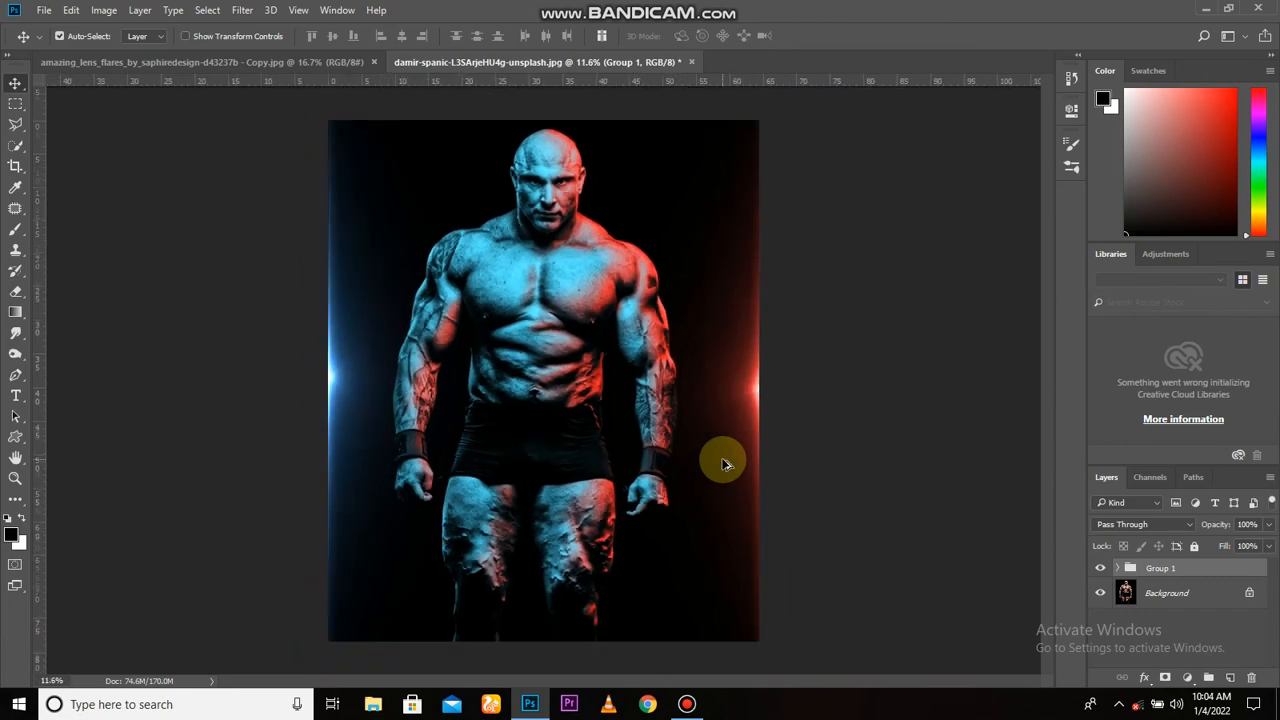
{"action": "scroll", "coordinate": [722, 462], "scroll_direction": "down", "scroll_amount": 3}
{"action": "scroll", "coordinate": [722, 462], "scroll_direction": "up", "scroll_amount": 5}
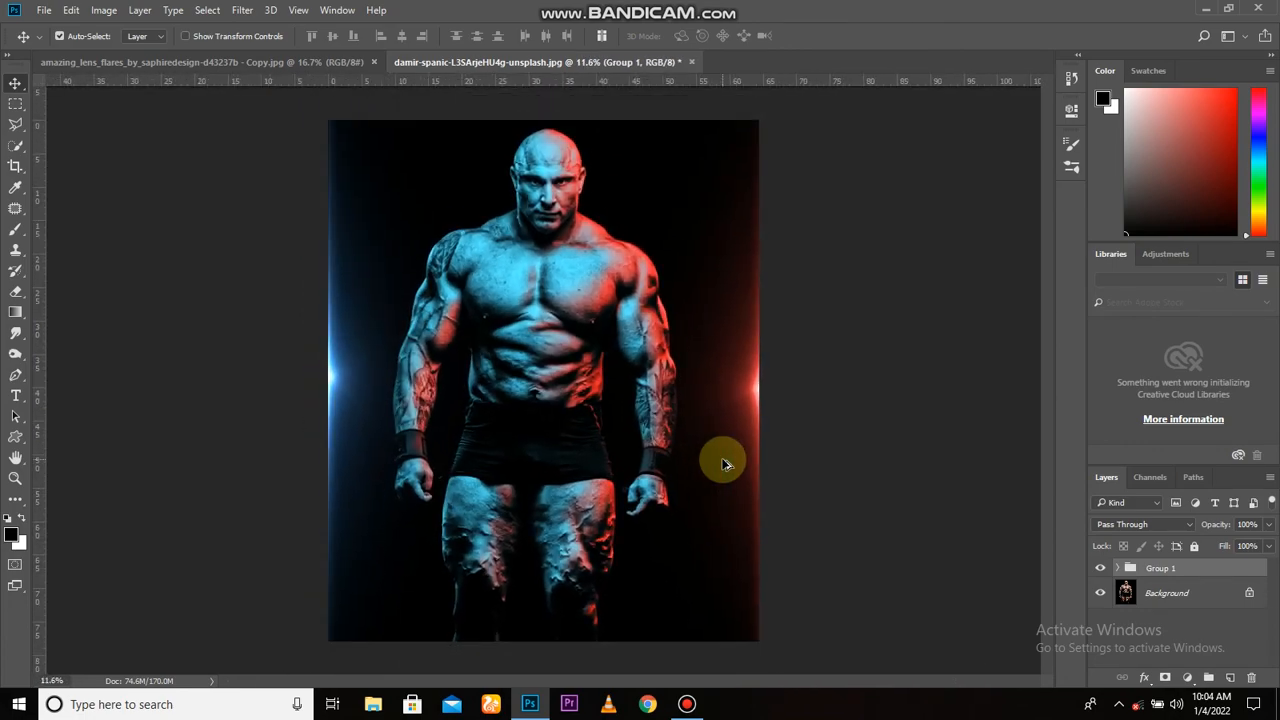